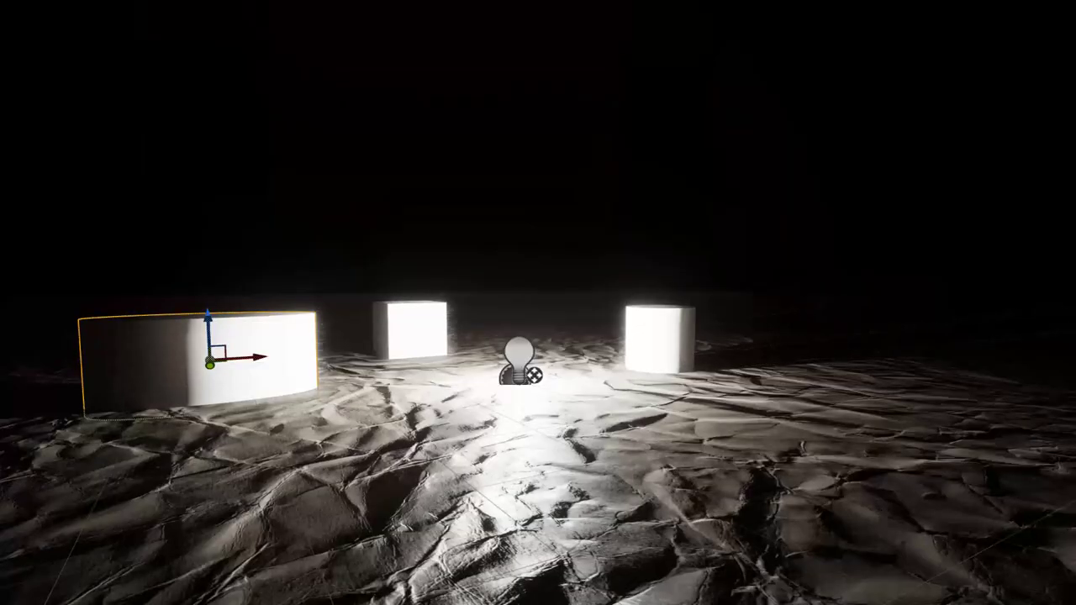
Step: Exit the full-screen viewport to show the OSC_map level inside the full editor layout
key(F11)
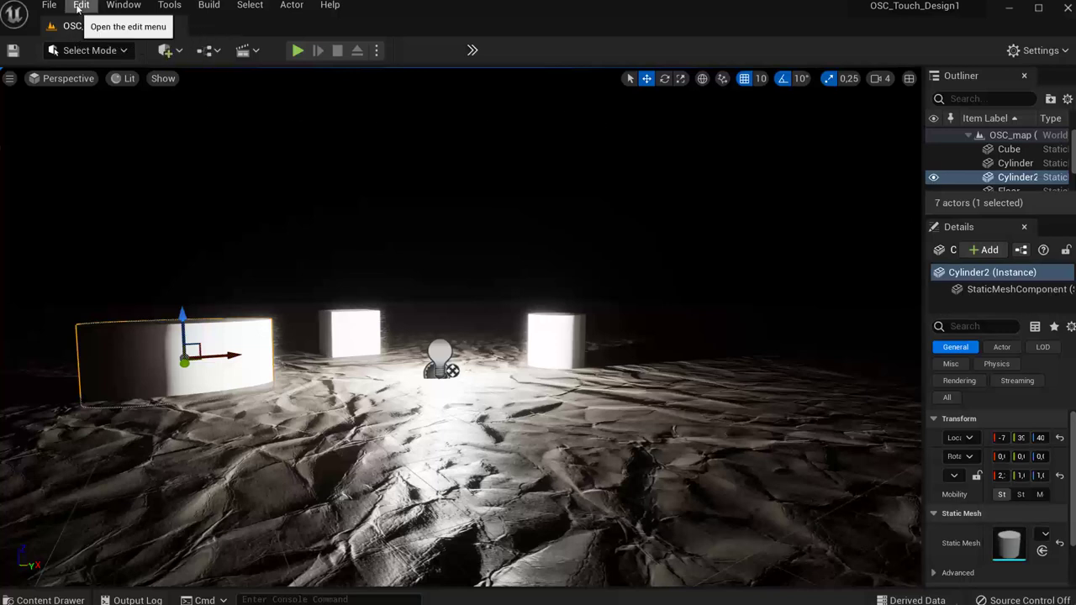
Step: Filter the Plugins window by 'osc' and confirm OSC (Open Sound Control) is enabled
click(80, 6)
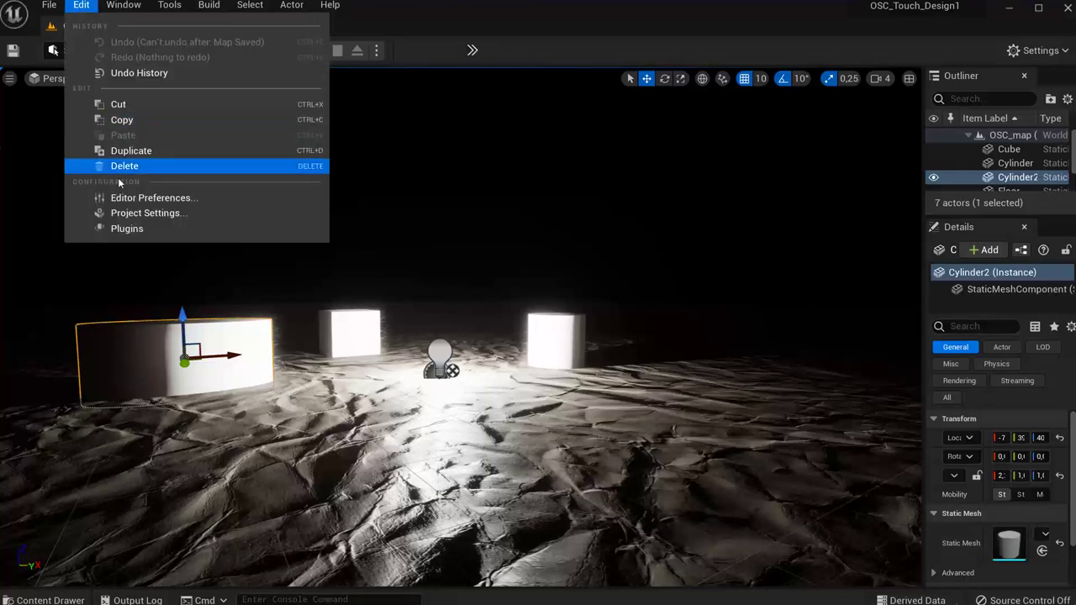
click(135, 232)
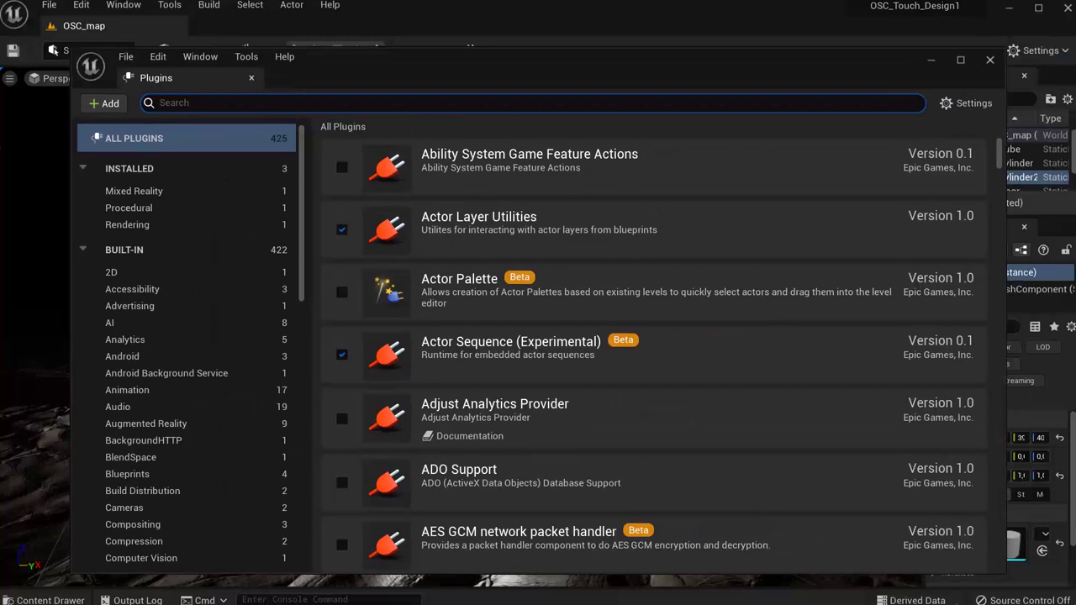
text(osc)
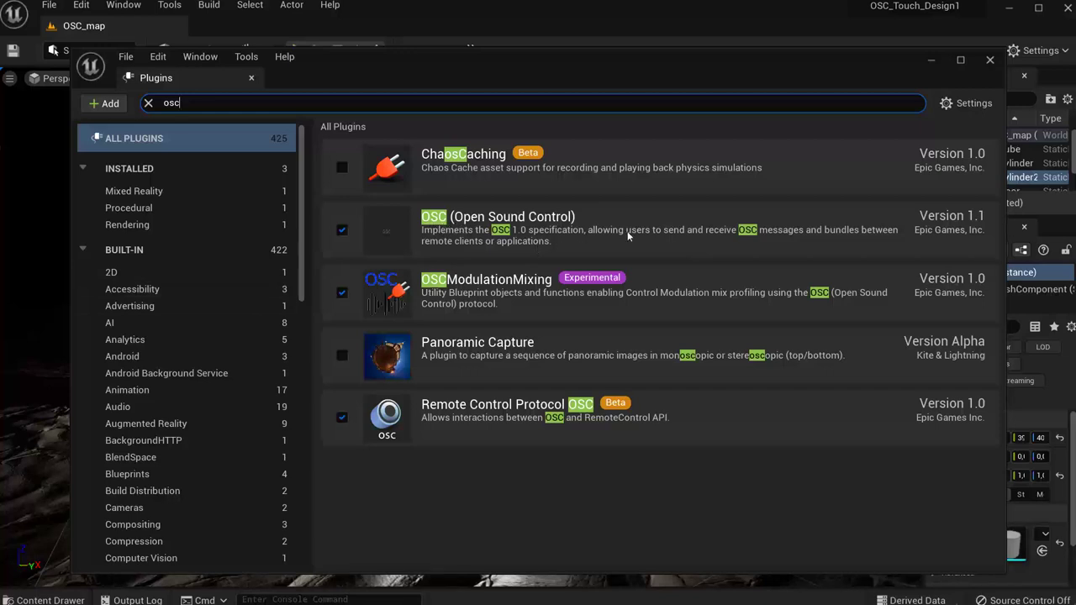
click(989, 70)
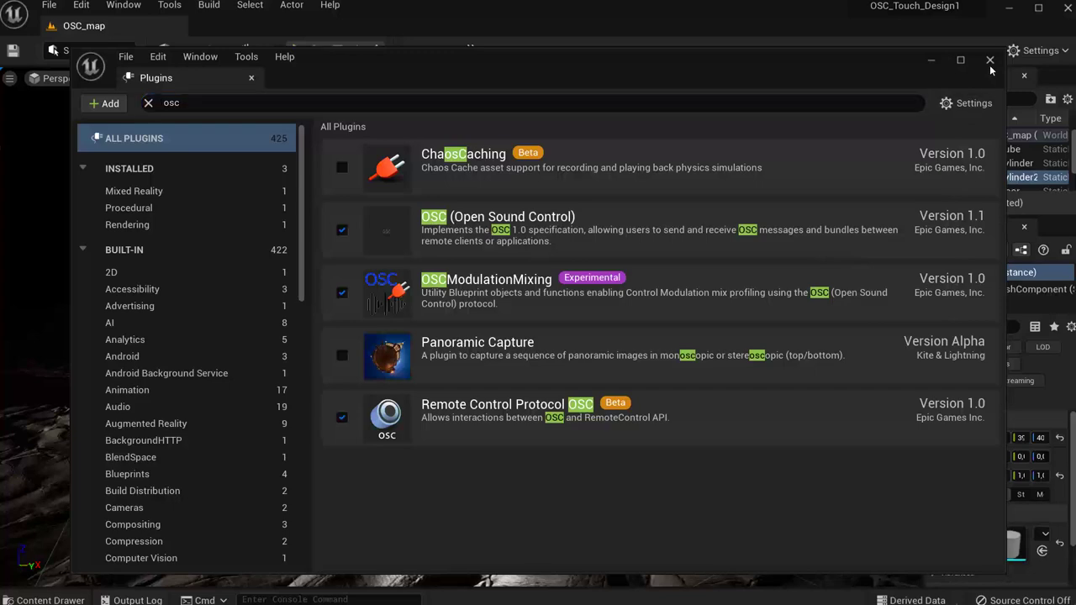
Step: Close the Plugins window and read the OSC docs down to Binding an Event to All Messages
click(990, 62)
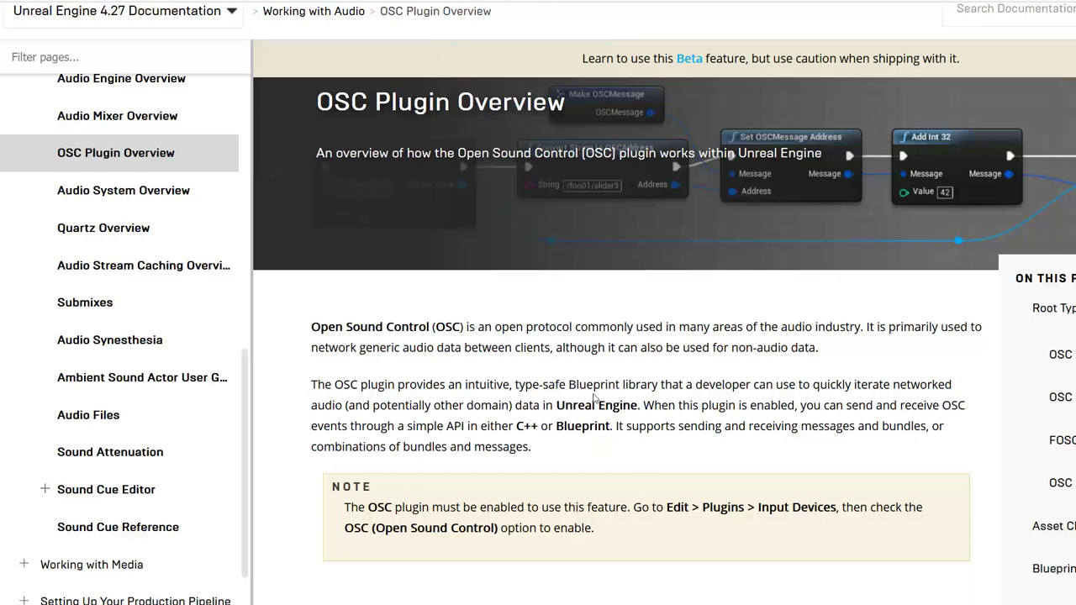
scroll(588, 387, down, 2)
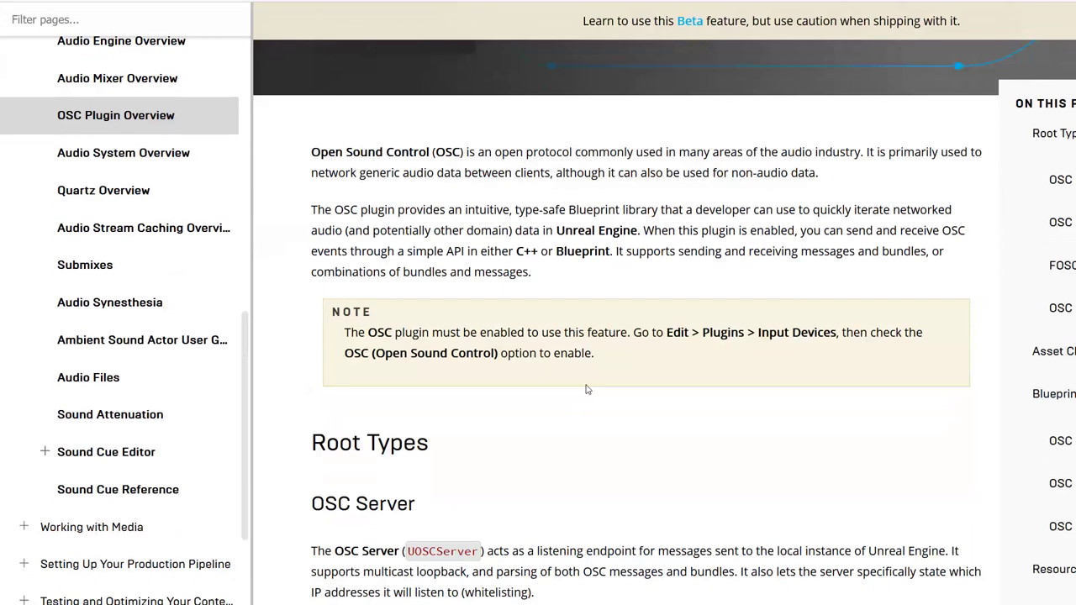
scroll(580, 385, down, 3)
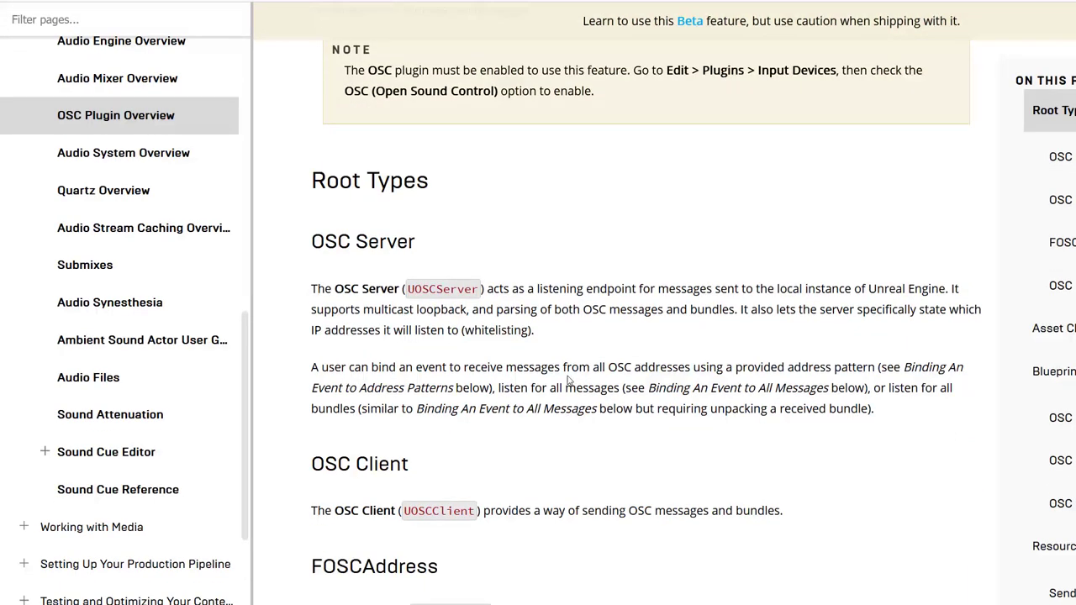
scroll(555, 362, down, 3)
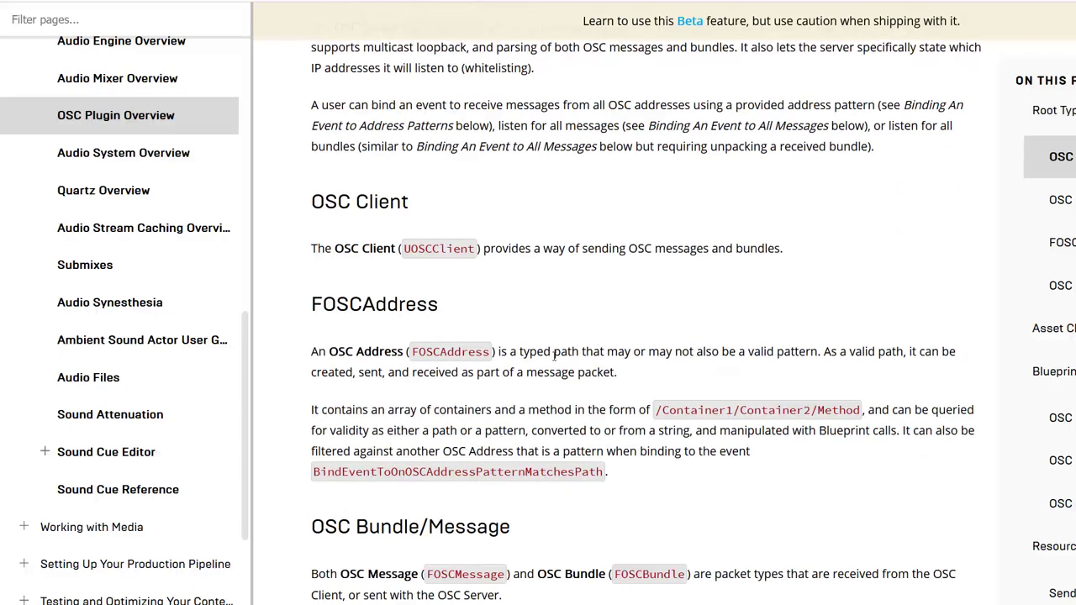
scroll(553, 362, down, 2)
scroll(550, 360, down, 2)
scroll(550, 361, down, 1)
scroll(550, 361, down, 2)
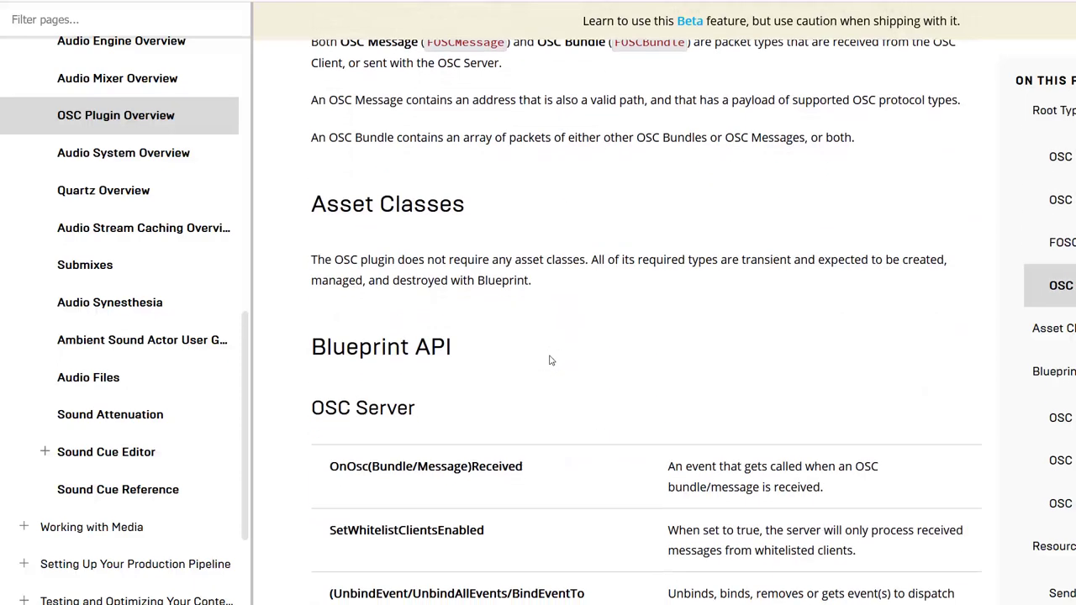
scroll(550, 360, down, 4)
scroll(549, 360, down, 2)
scroll(548, 360, down, 2)
scroll(548, 360, down, 2)
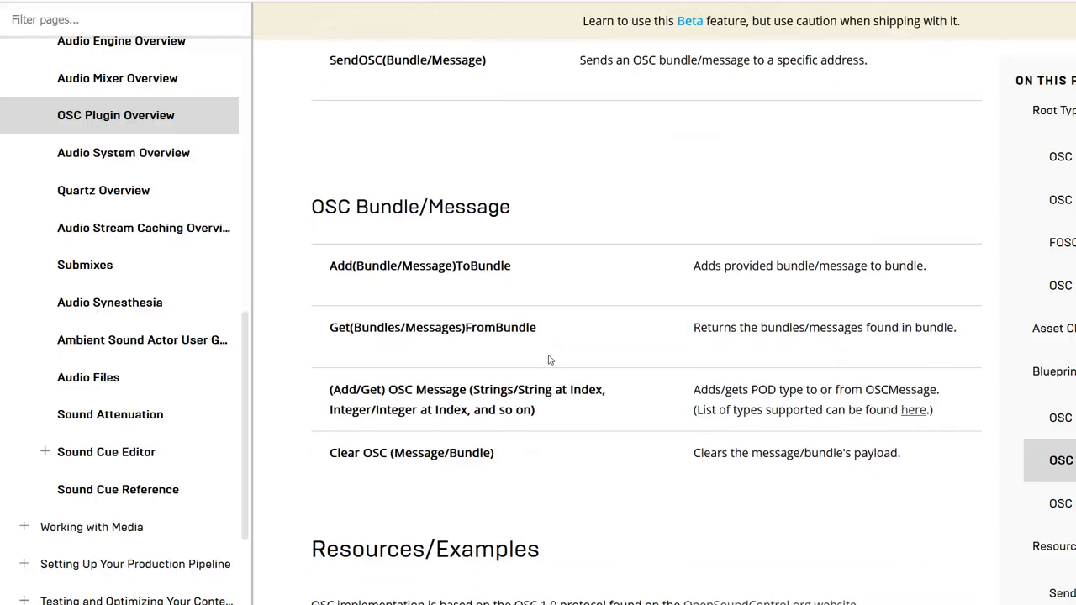
scroll(549, 360, down, 2)
scroll(549, 360, down, 2)
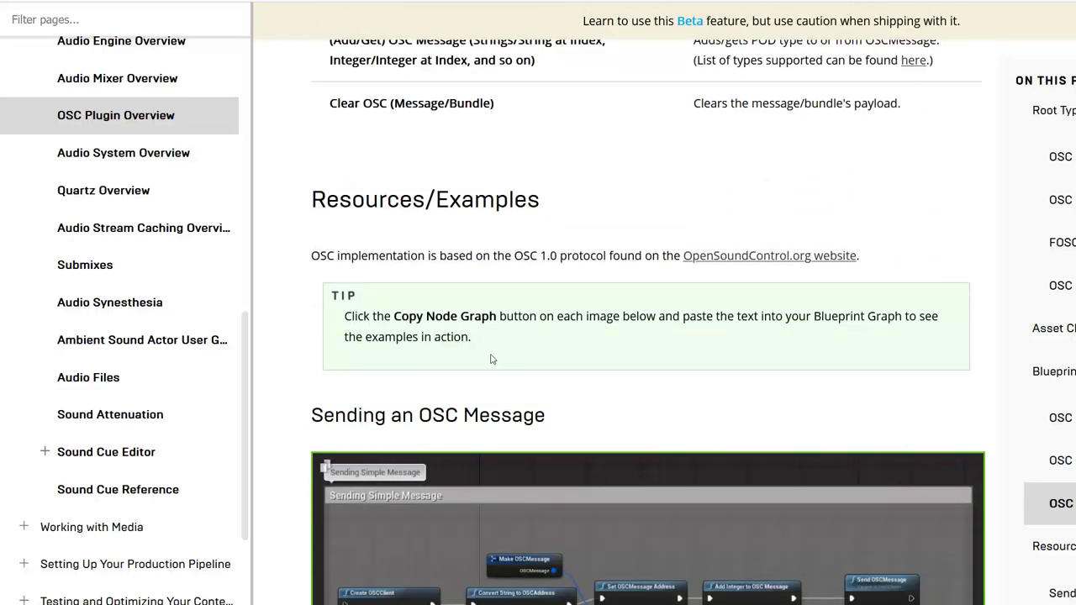
scroll(492, 359, down, 3)
scroll(559, 435, down, 3)
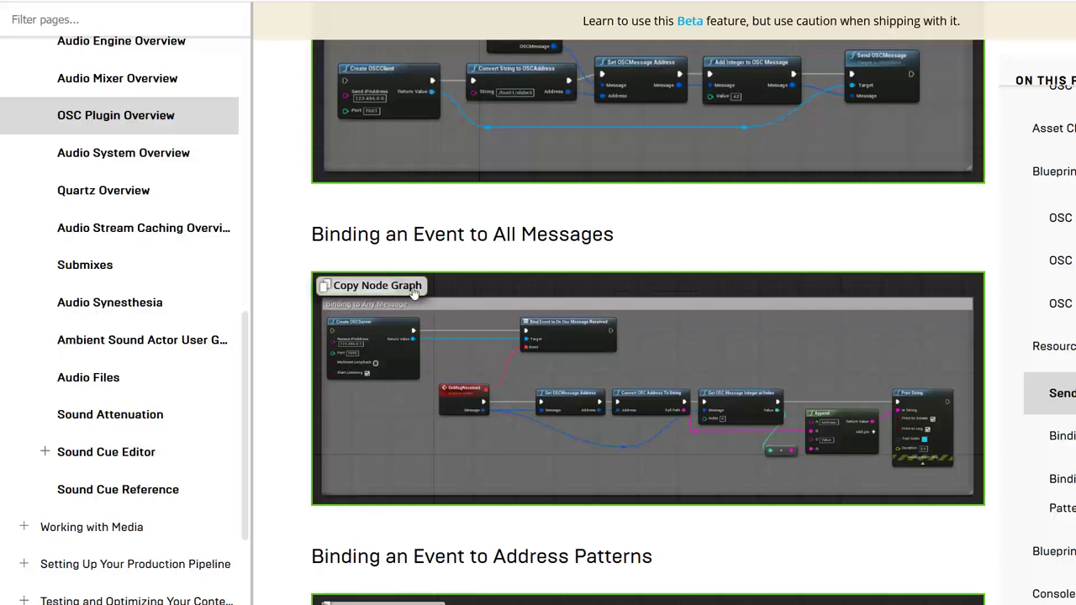
Step: Scroll the OSC Plugin Overview page down to the Address Patterns example
scroll(400, 450, down, 2)
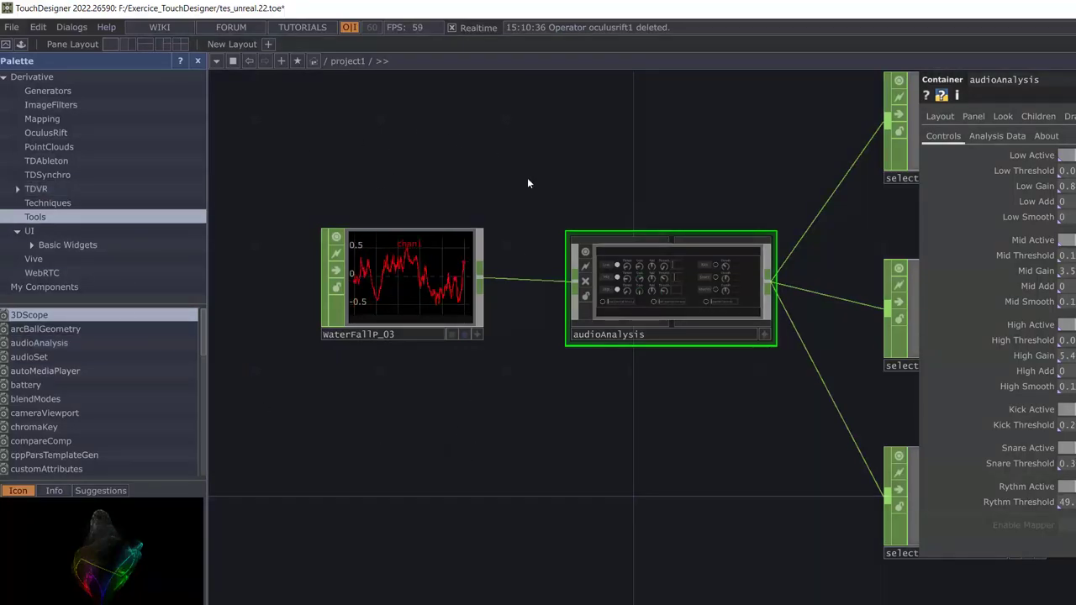
Step: Survey the audio network and select WaterFallP_03 to show its Audio File In parameters
scroll(559, 366, down, 3)
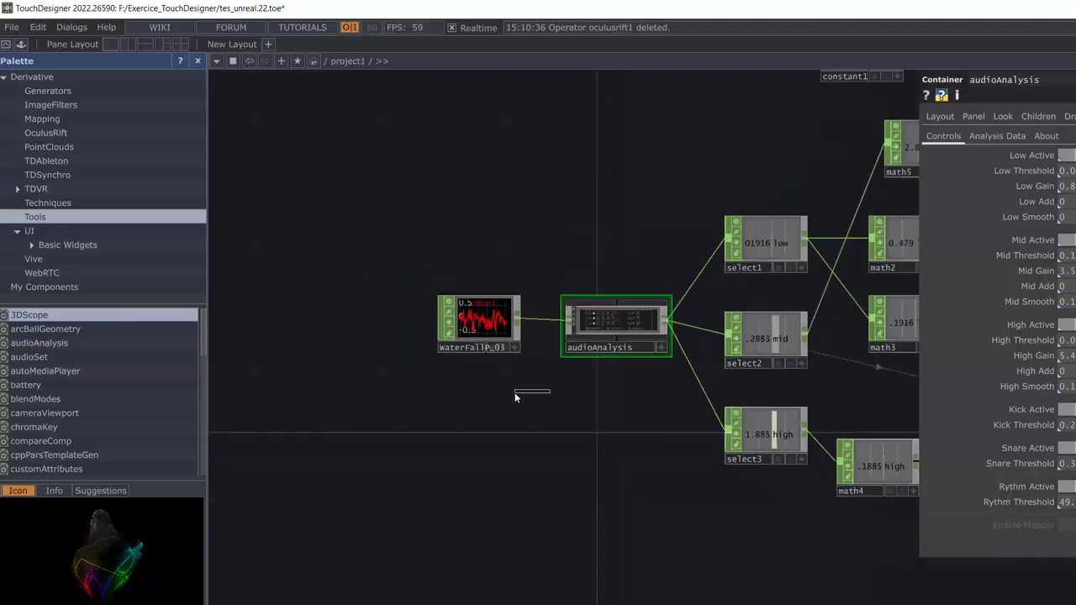
scroll(531, 391, down, 2)
mouse_move(526, 395)
mouse_down()
mouse_move(414, 413)
mouse_move(464, 410)
mouse_up()
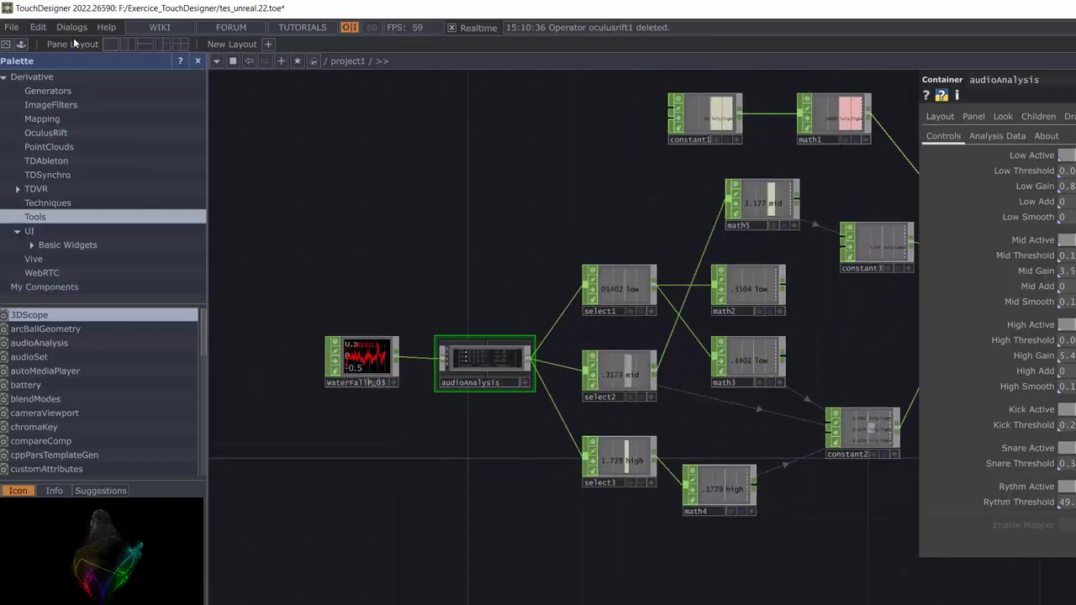
scroll(368, 234, up, 2)
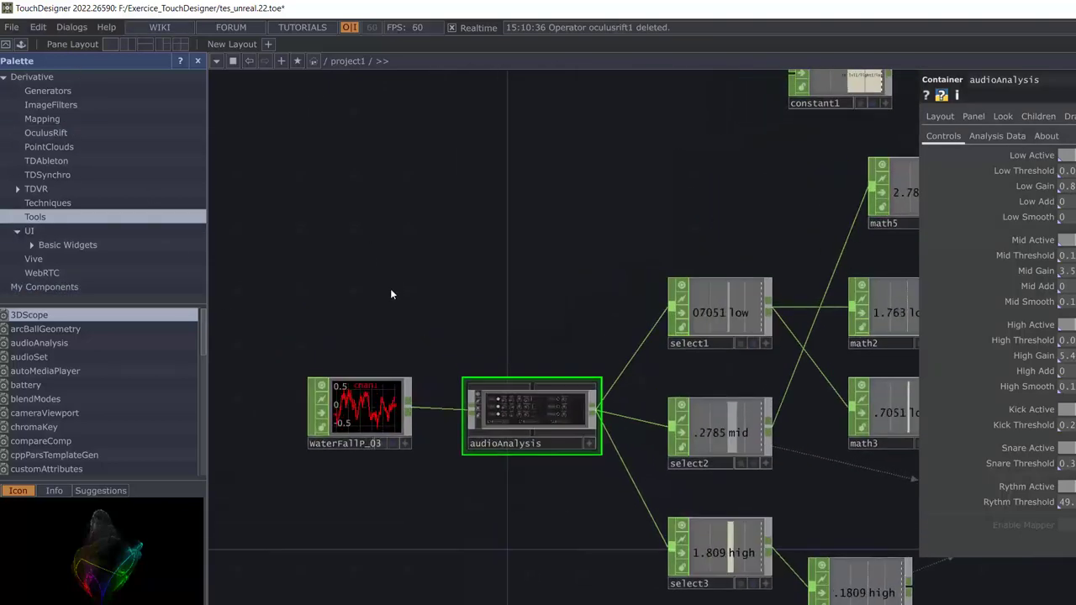
scroll(390, 288, up, 2)
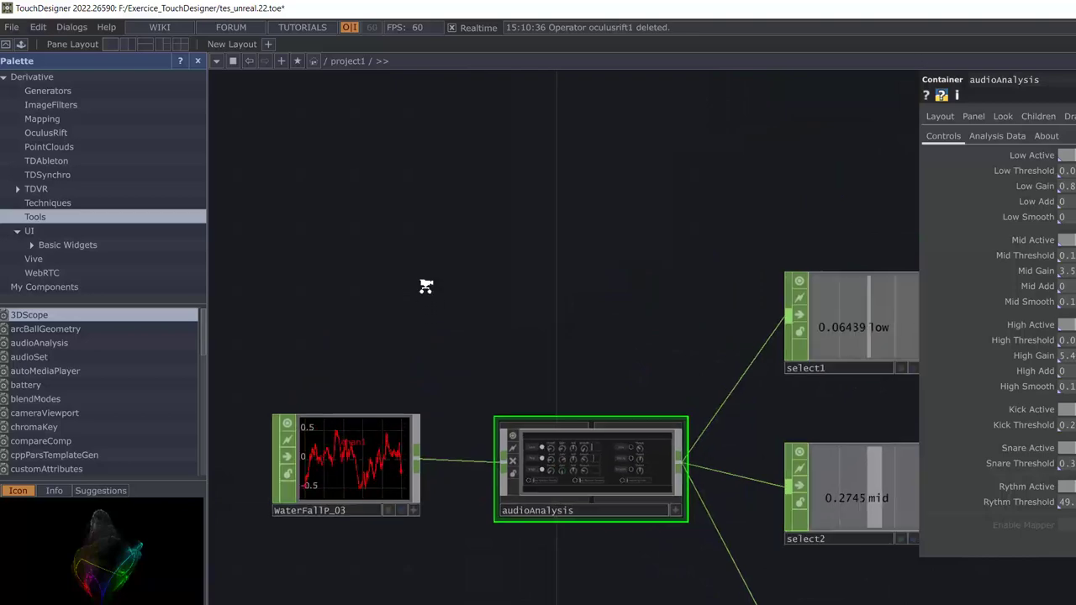
middle_drag(428, 311, 424, 324)
scroll(424, 324, down, 1)
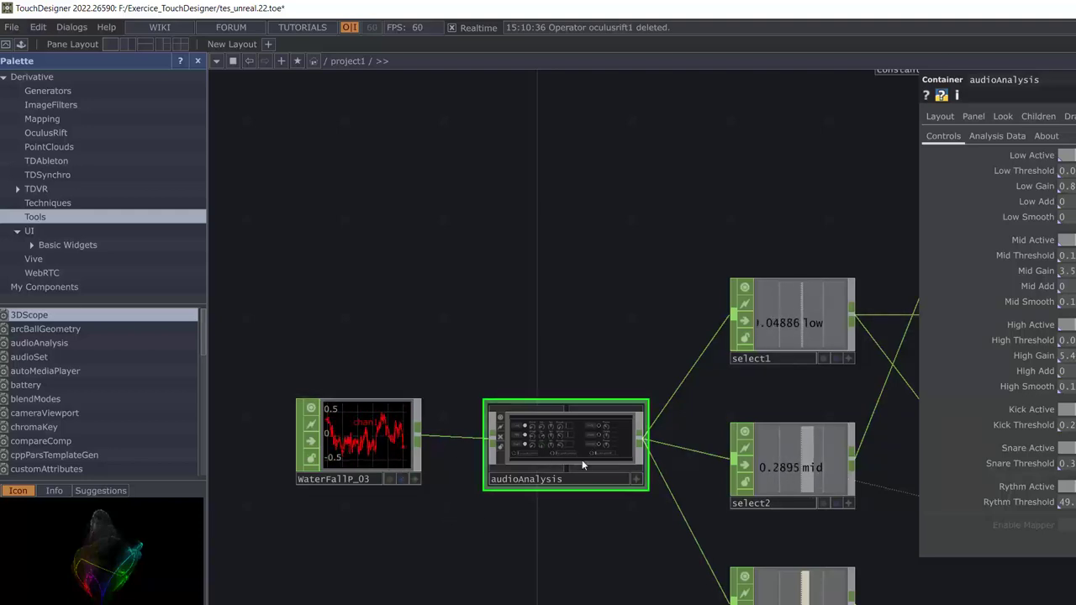
scroll(560, 518, up, 3)
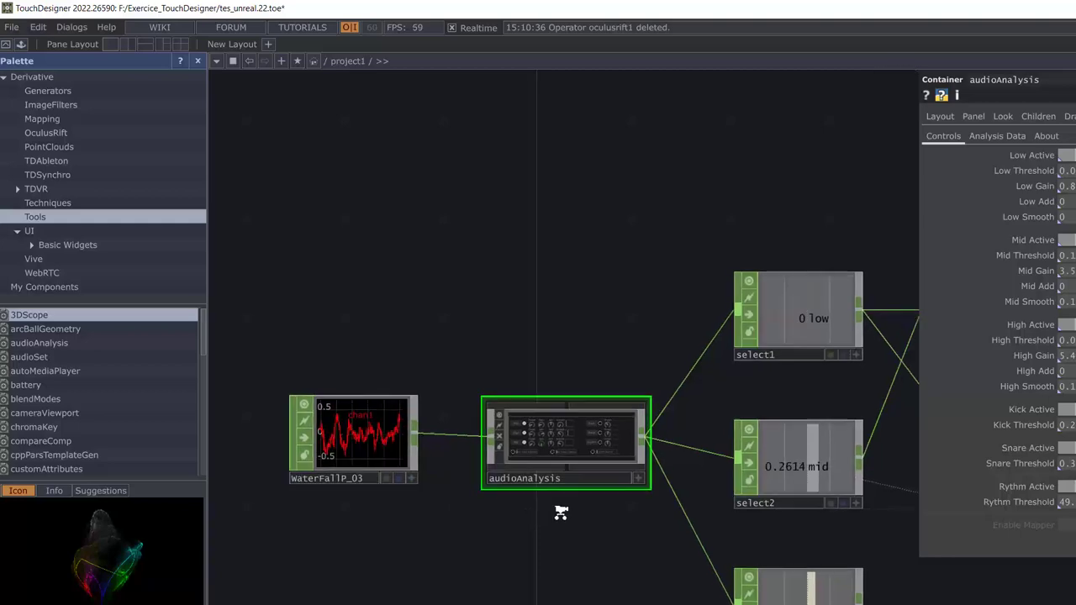
scroll(437, 524, up, 2)
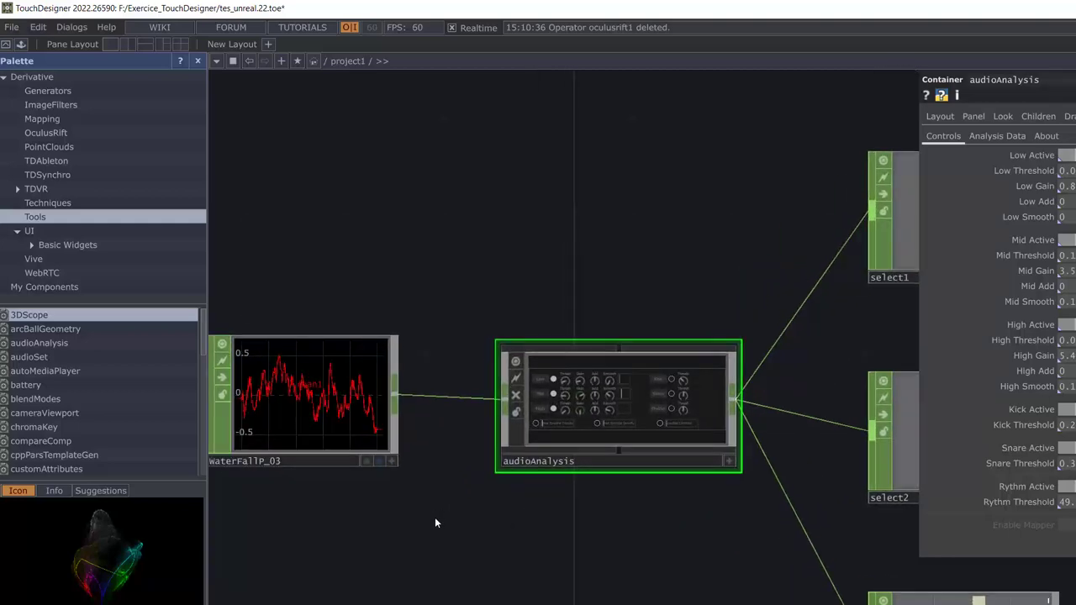
click(349, 415)
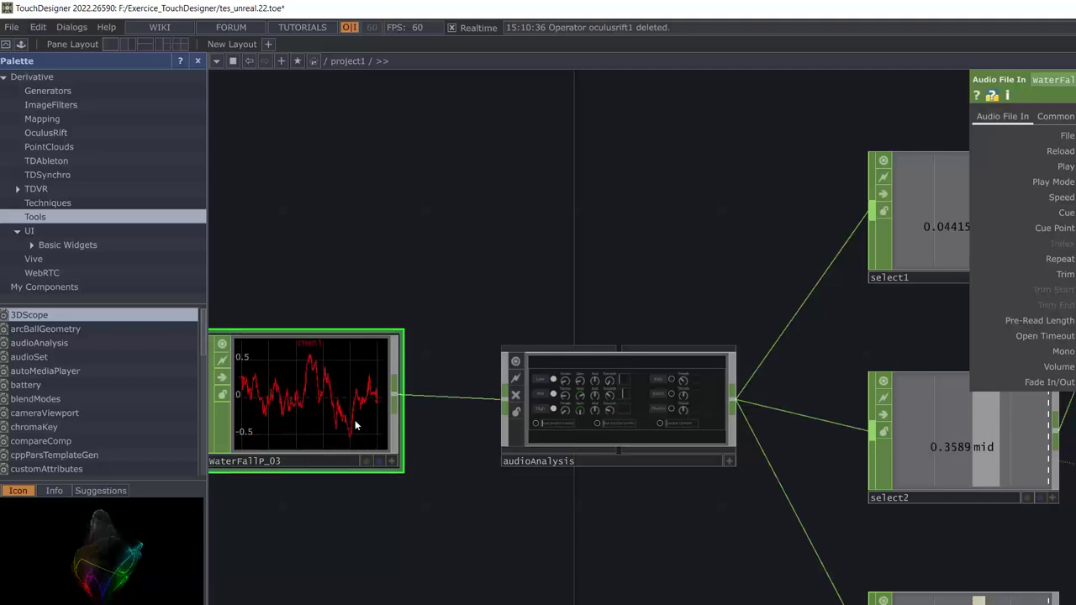
scroll(445, 523, down, 3)
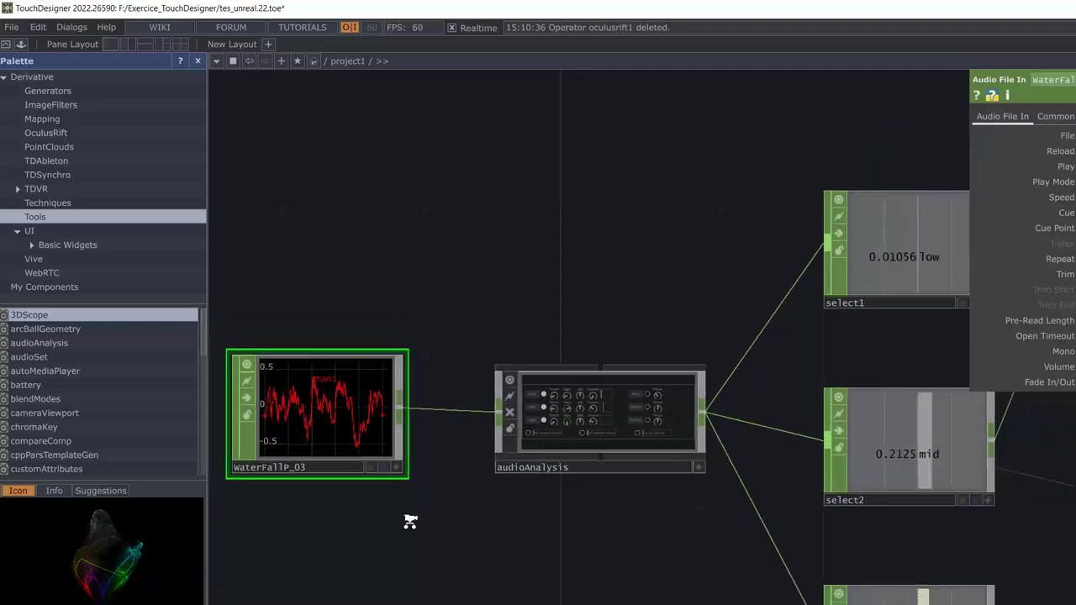
scroll(568, 509, up, 1)
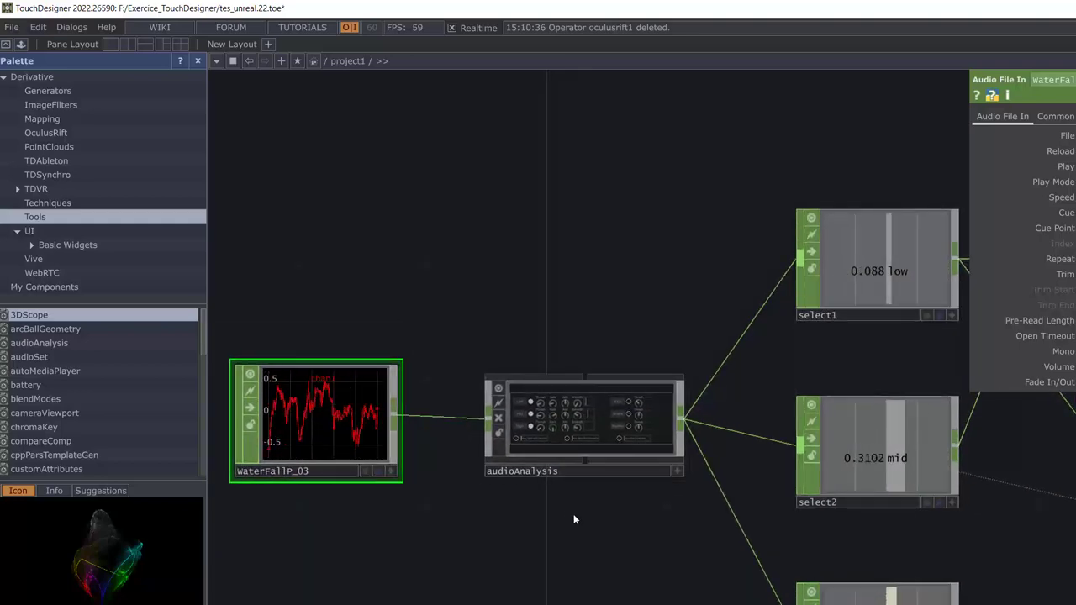
drag(565, 509, 438, 429)
scroll(440, 427, up, 3)
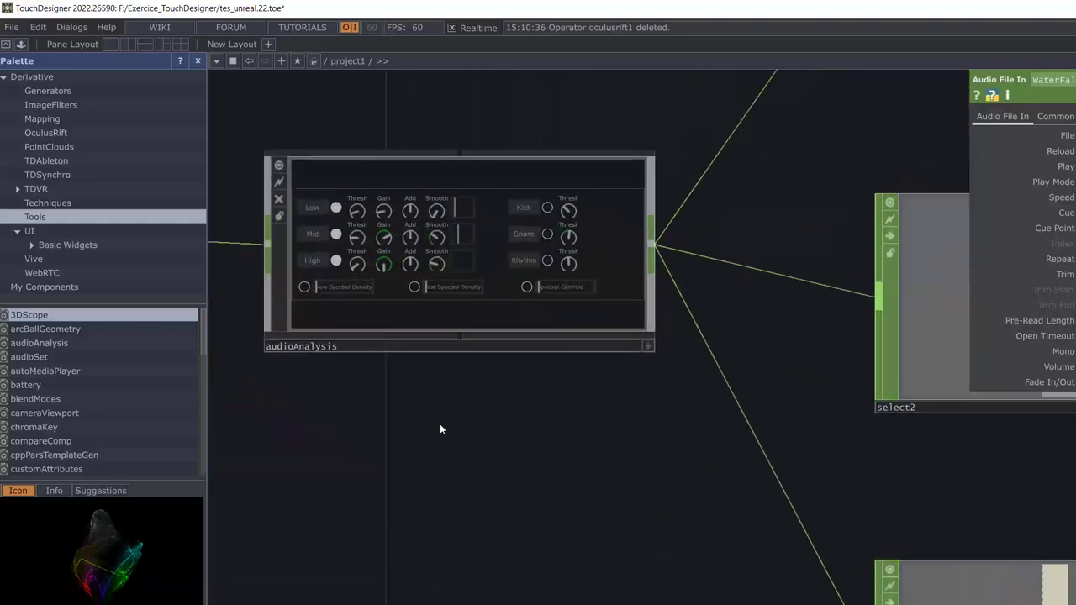
scroll(565, 405, down, 2)
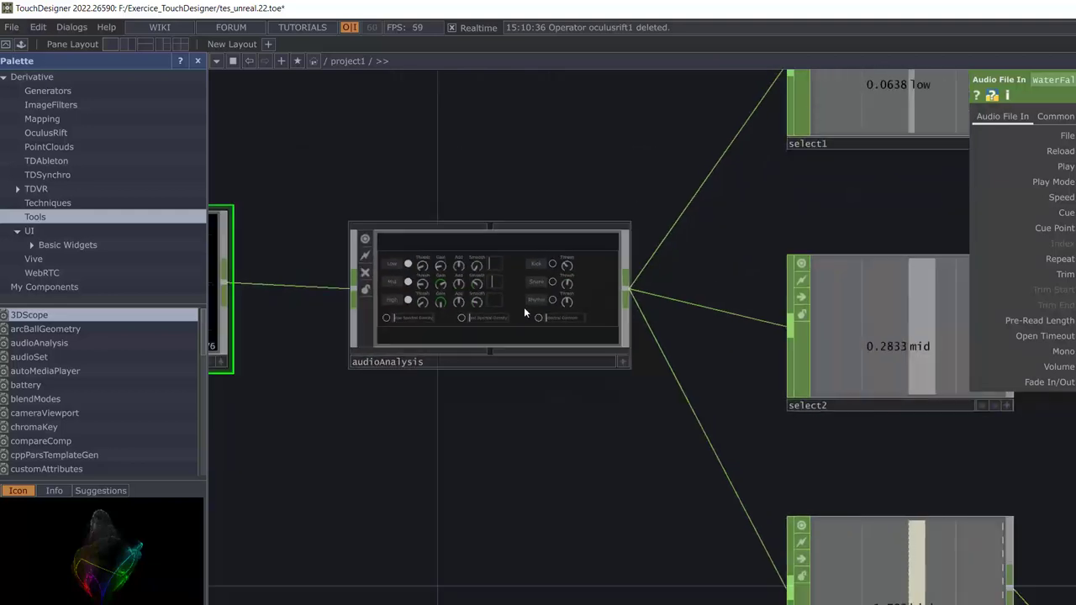
scroll(541, 307, up, 1)
click(541, 307)
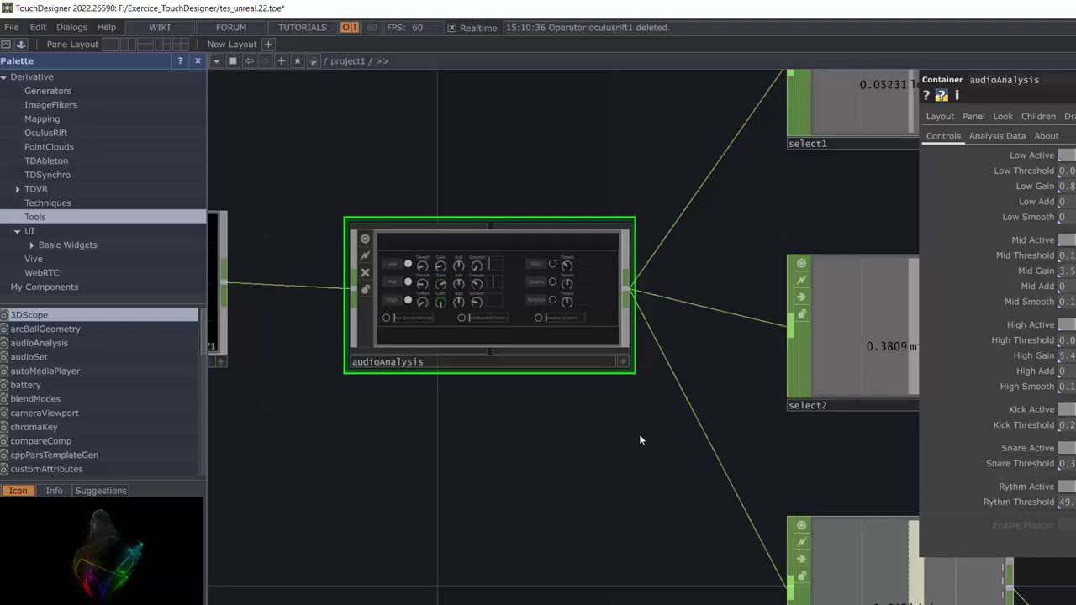
middle_drag(622, 441, 617, 435)
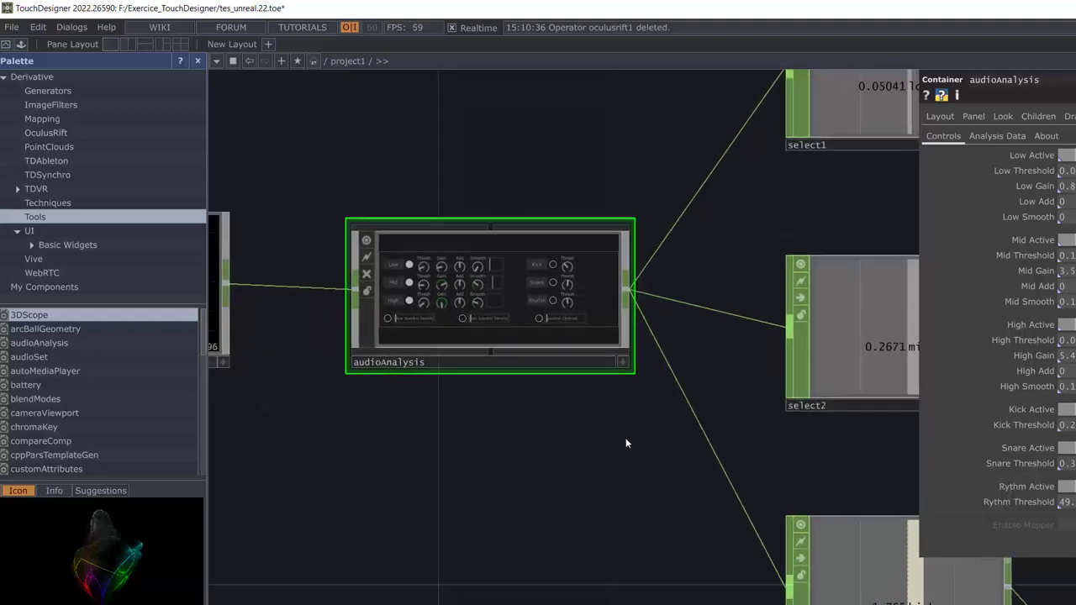
mouse_move(617, 435)
mouse_down()
mouse_move(365, 480)
mouse_move(325, 502)
mouse_move(314, 445)
mouse_up()
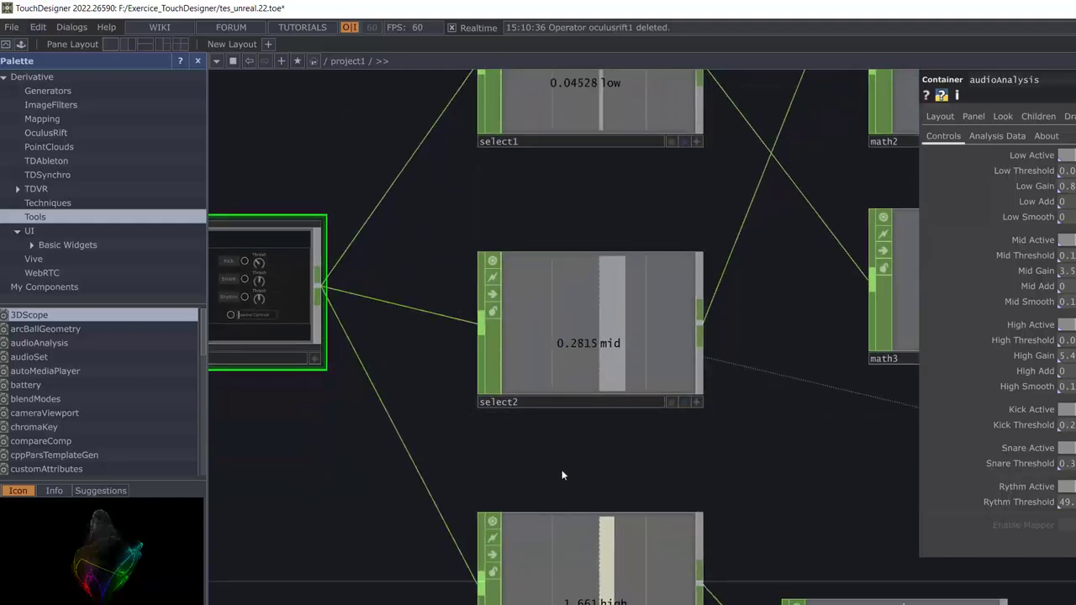
click(548, 339)
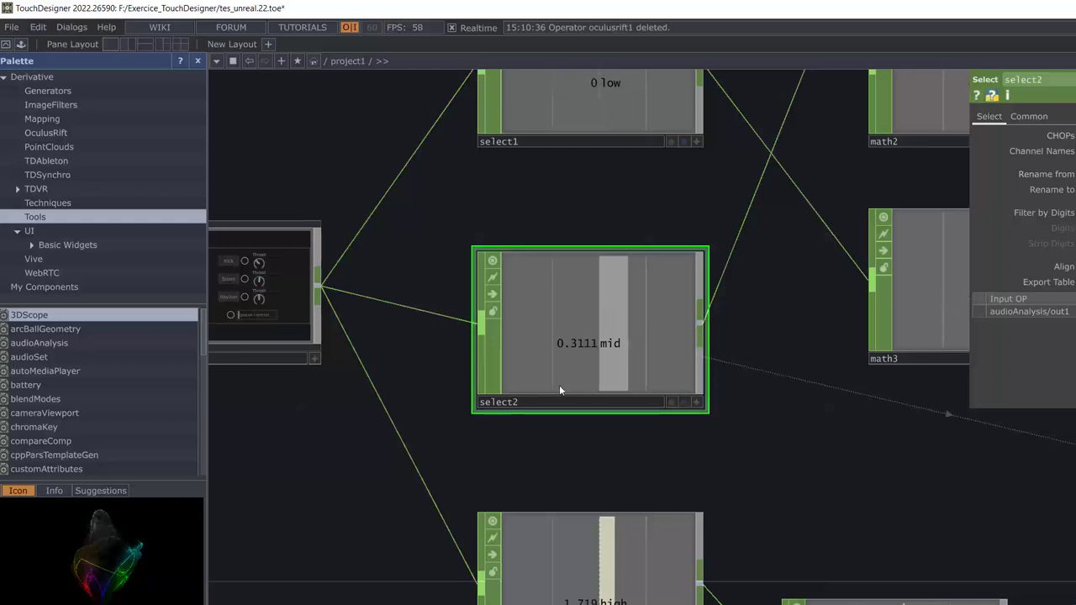
scroll(329, 502, down, 2)
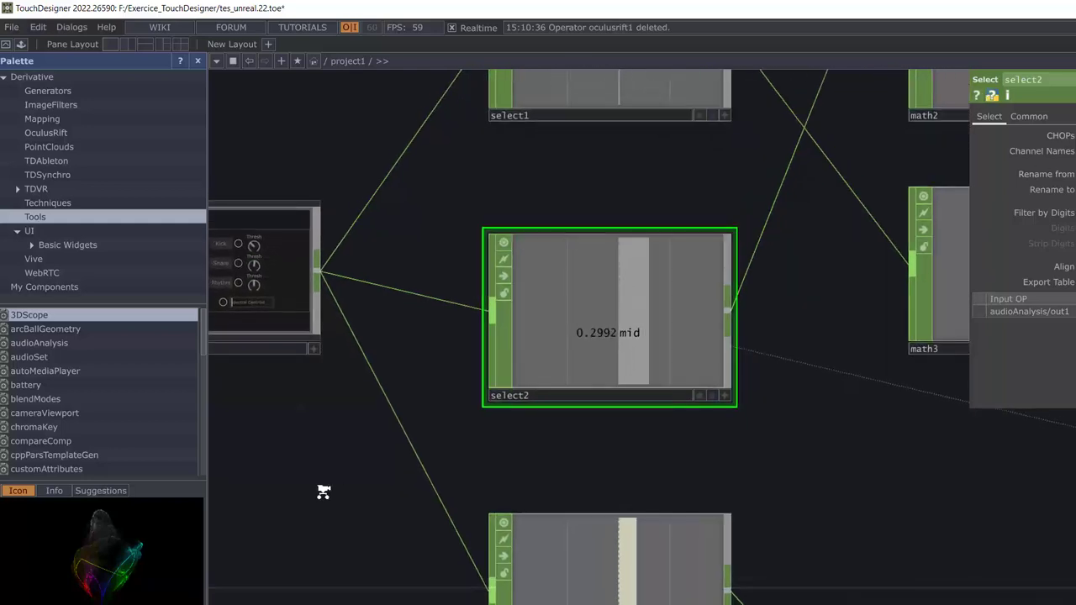
drag(313, 487, 594, 419)
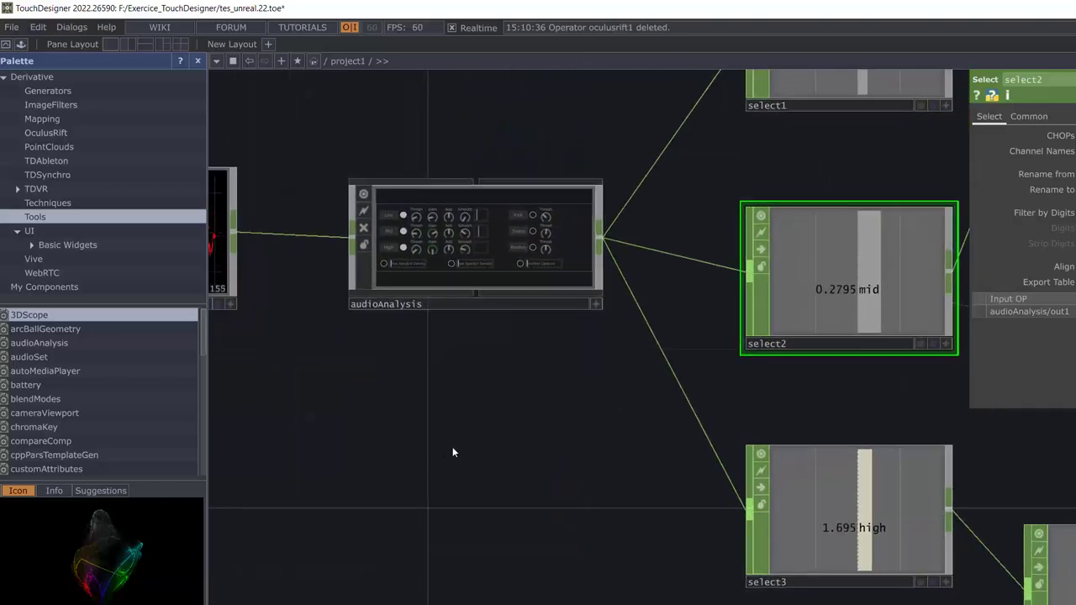
key(Tab)
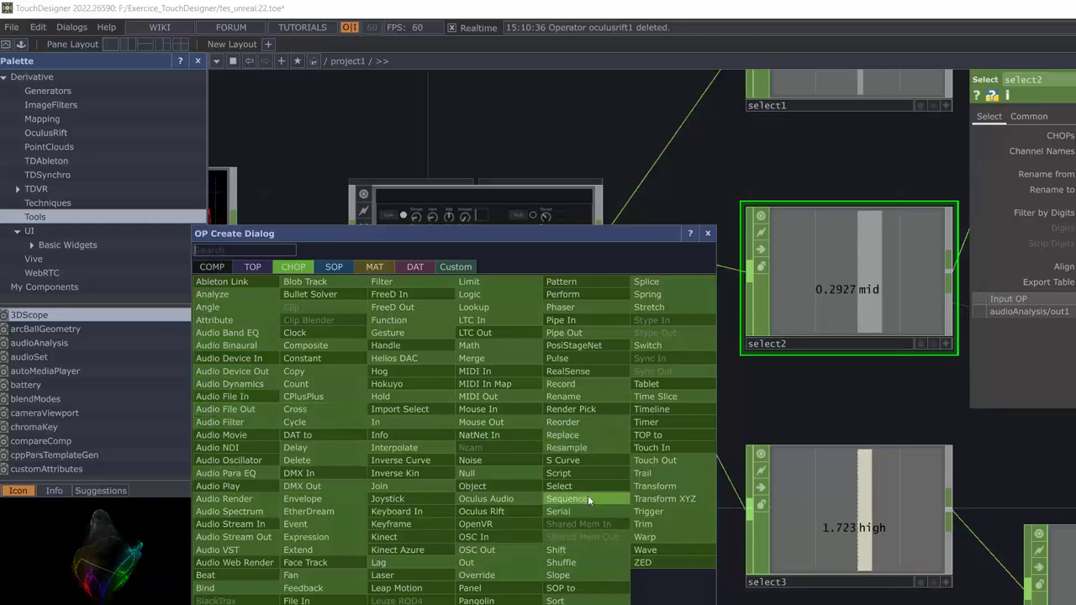
Step: Dismiss the OP Create Dialog and move math5 down and left toward the select nodes
click(792, 388)
scroll(787, 403, up, 1)
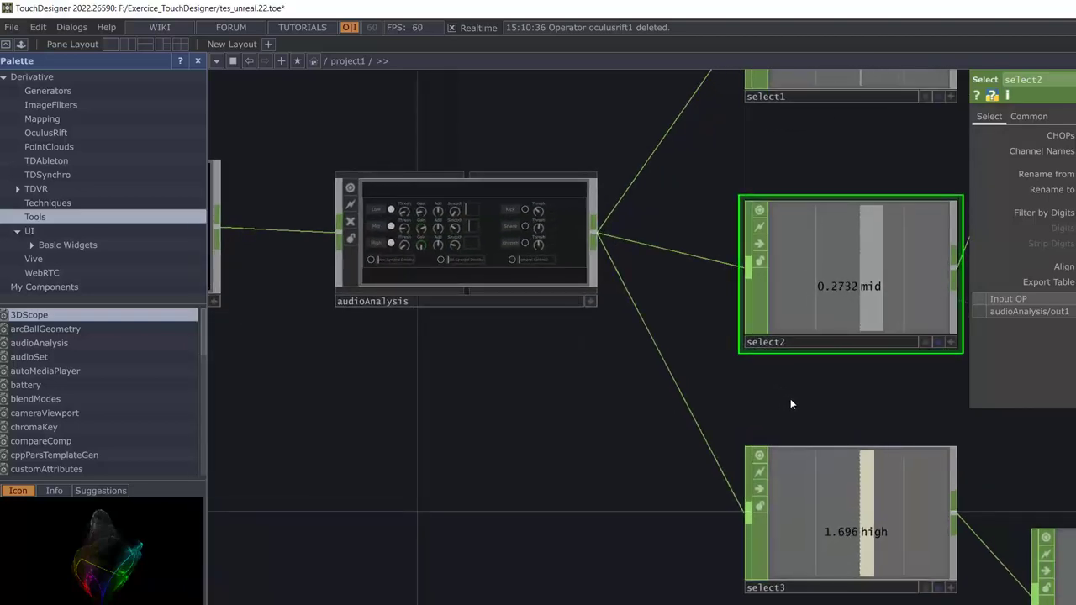
scroll(790, 403, down, 1)
scroll(777, 402, down, 1)
scroll(766, 401, up, 2)
drag(765, 400, 403, 443)
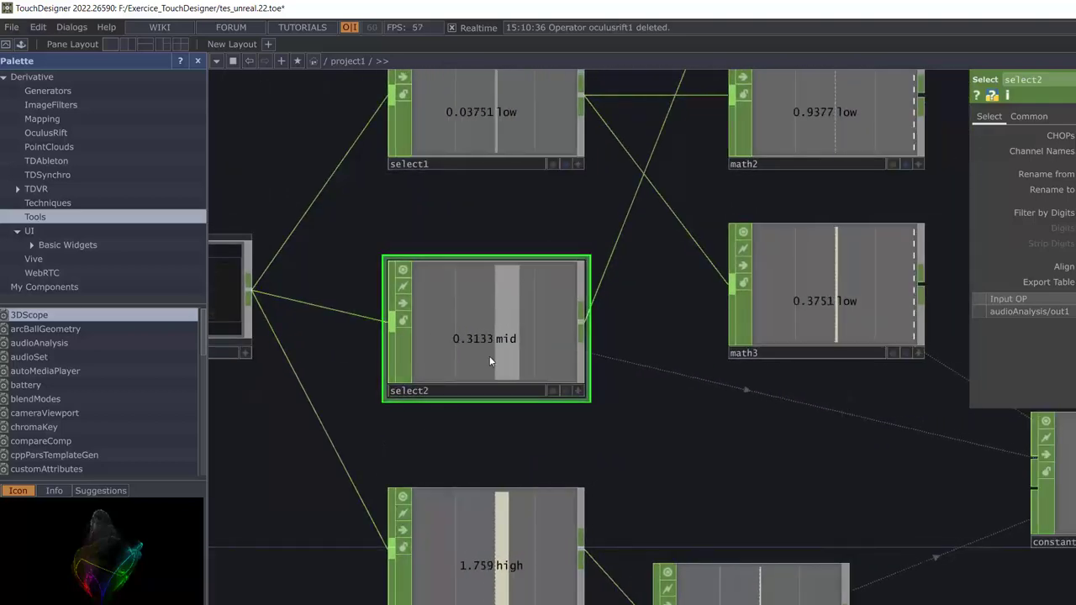
drag(654, 415, 471, 499)
scroll(471, 498, down, 2)
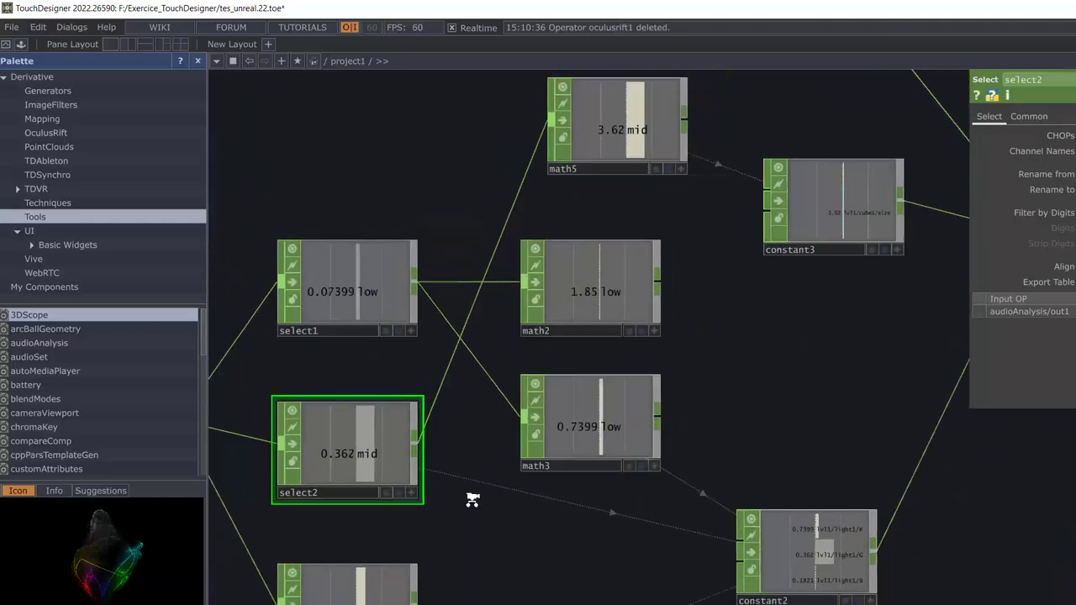
drag(576, 138, 549, 166)
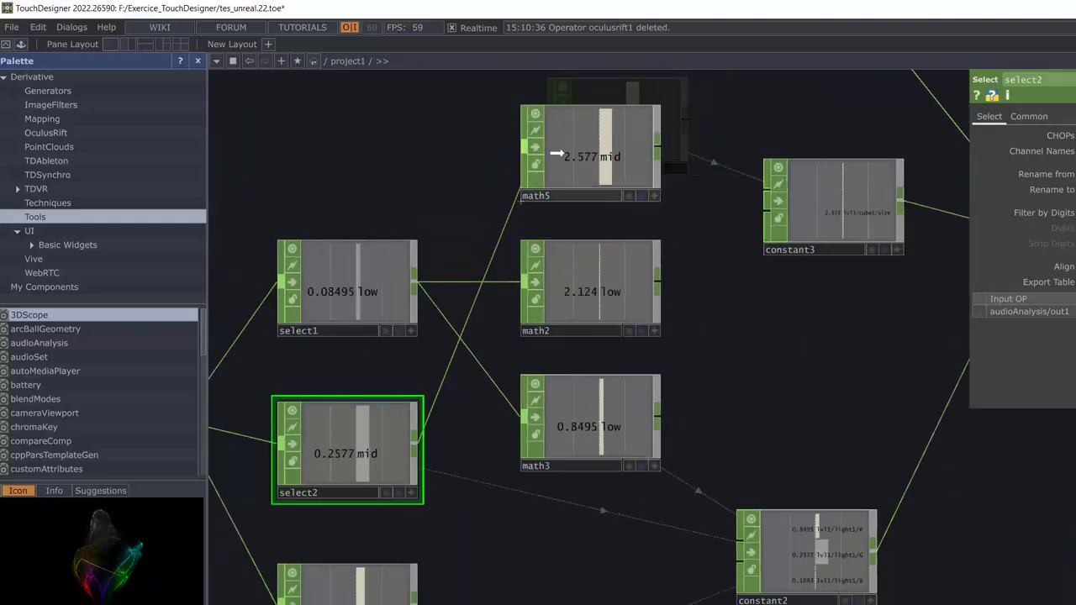
Step: Delete the math2 node and move math3 up beside select1
click(363, 282)
click(607, 290)
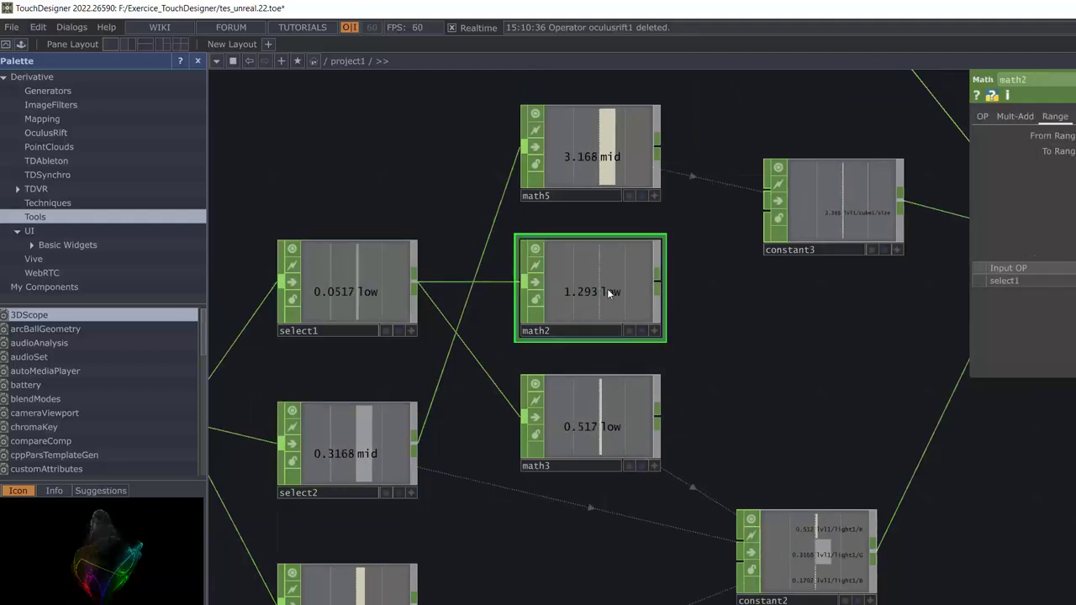
key(Delete)
drag(580, 420, 606, 338)
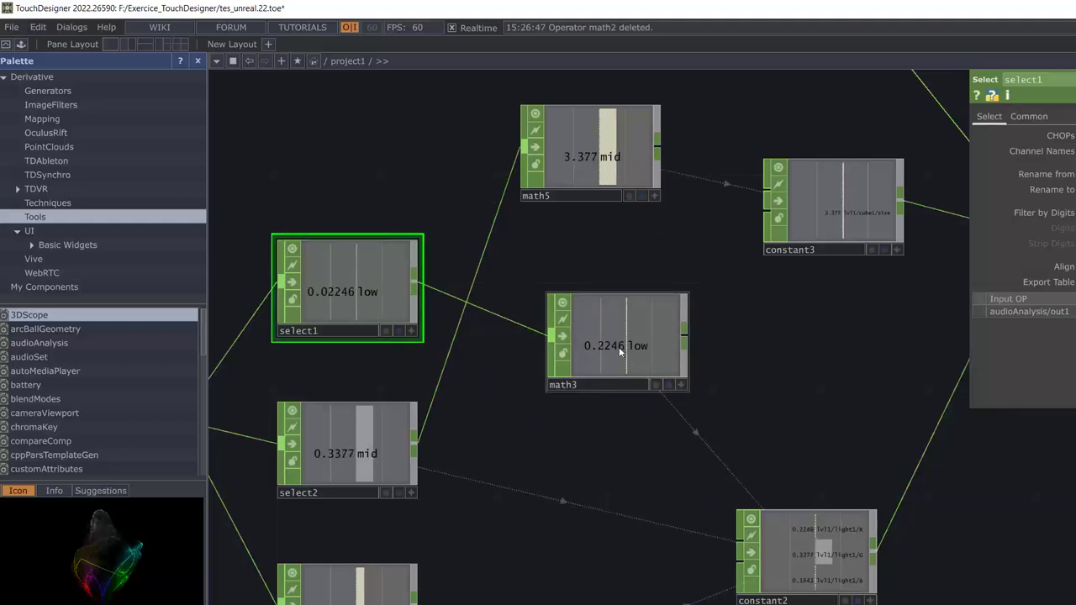
click(614, 327)
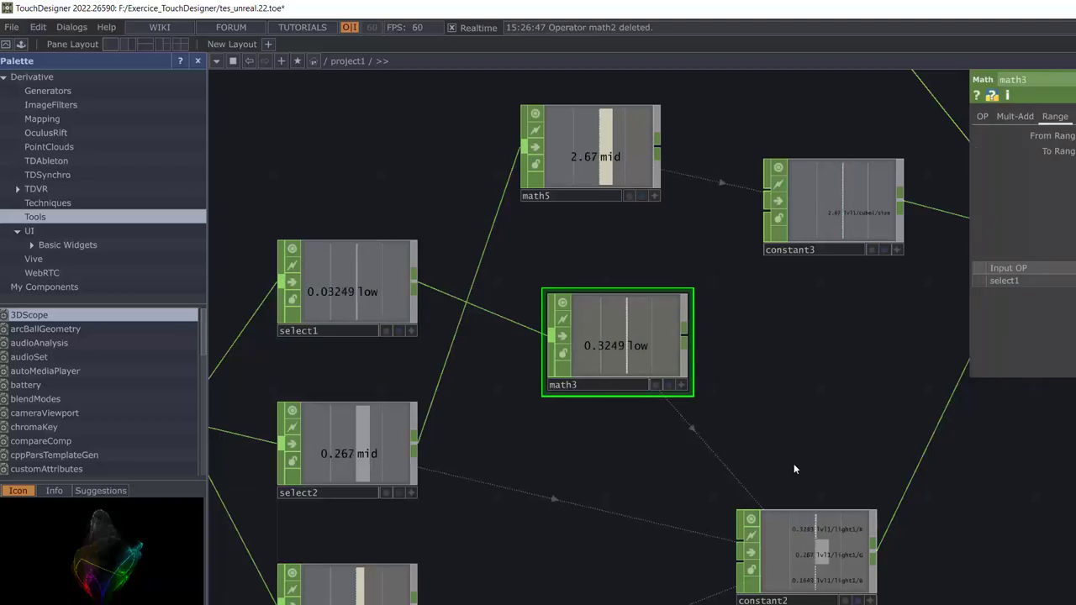
Step: Shift constant2 and math4 up and to the right
scroll(772, 463, up, 2)
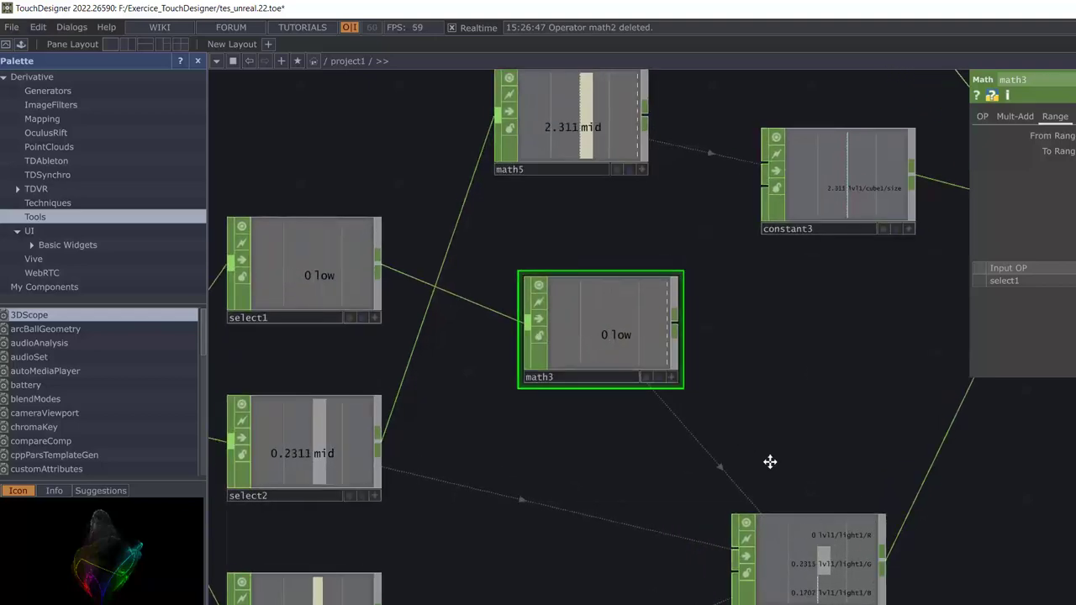
drag(768, 458, 626, 294)
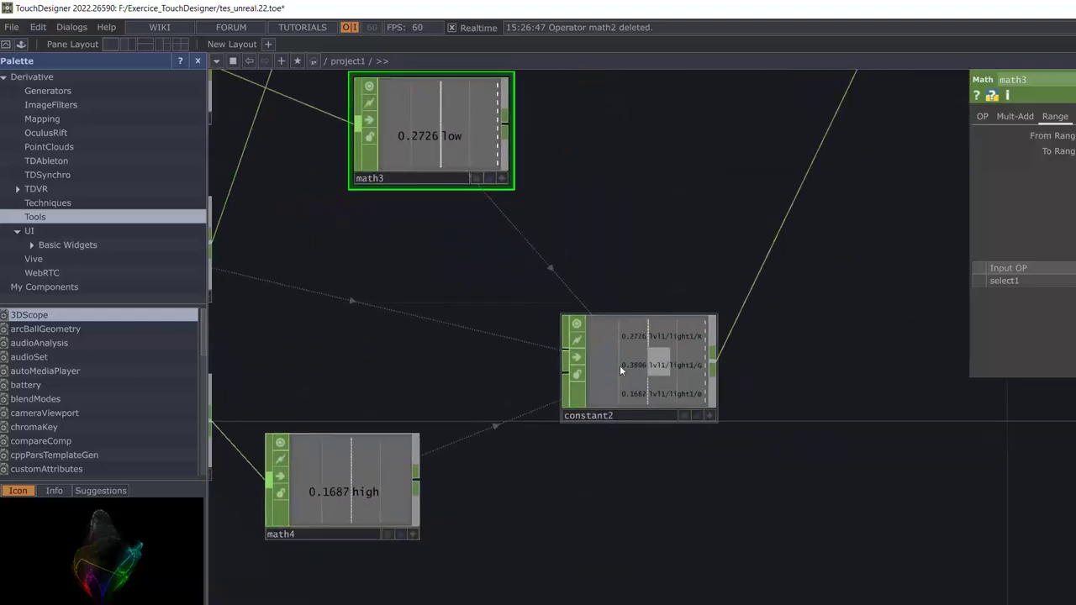
drag(619, 365, 678, 335)
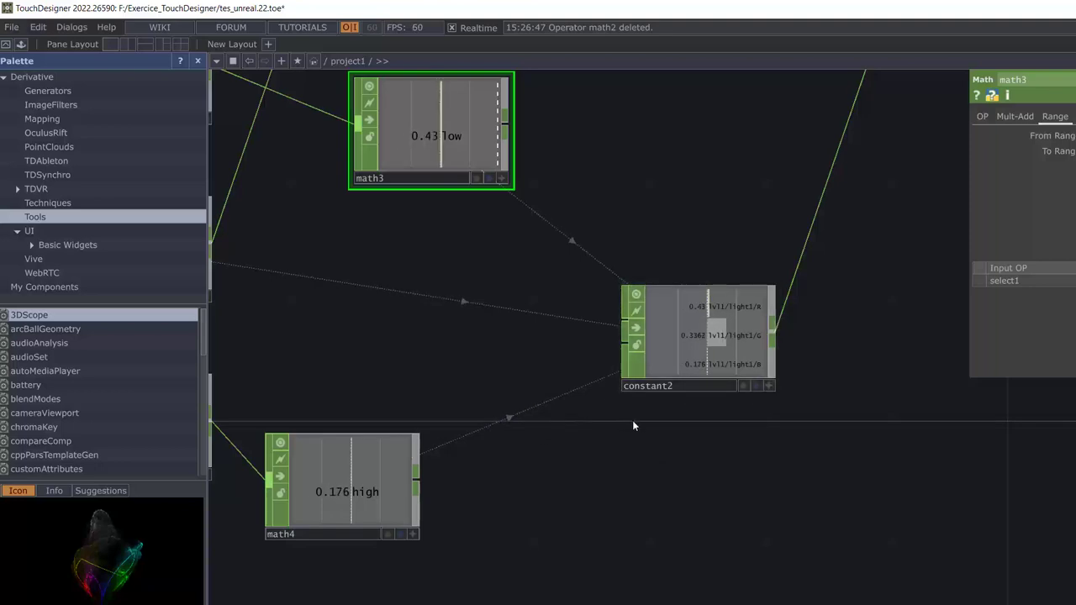
scroll(633, 425, down, 2)
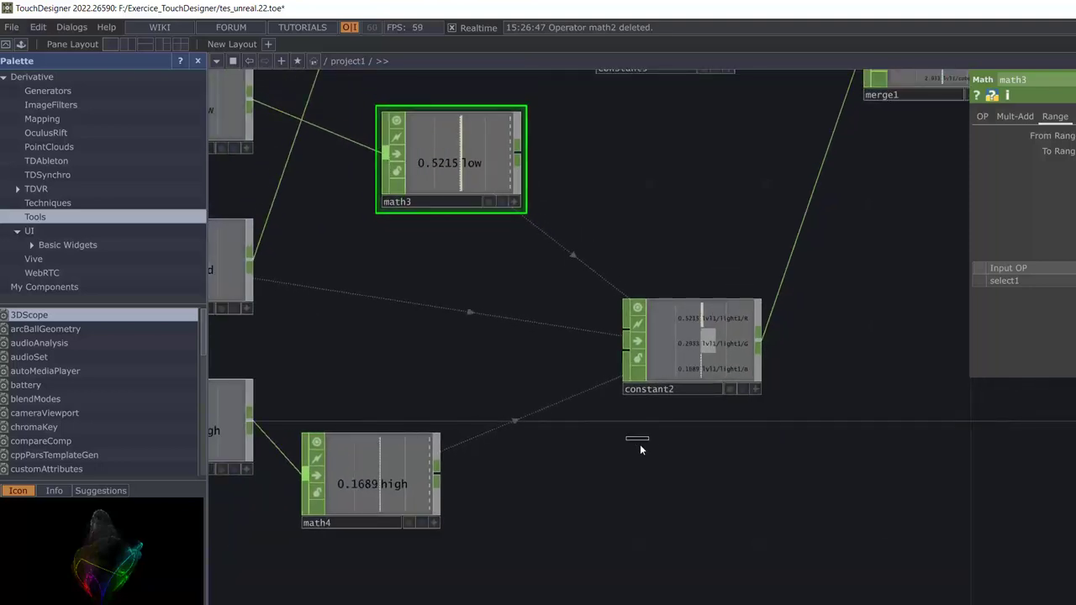
scroll(626, 444, up, 2)
scroll(626, 445, down, 2)
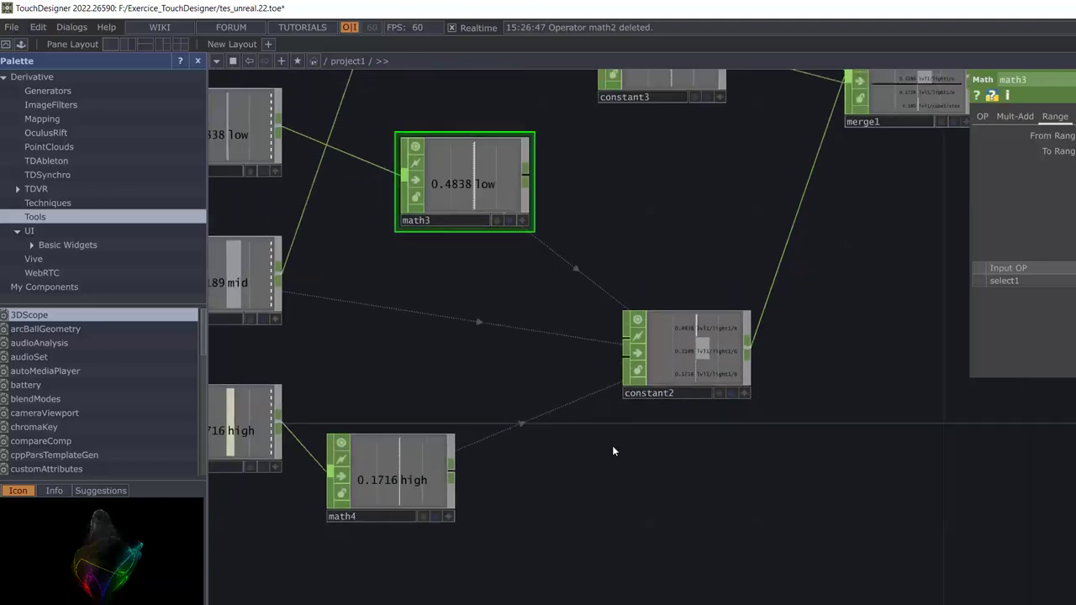
drag(402, 471, 483, 426)
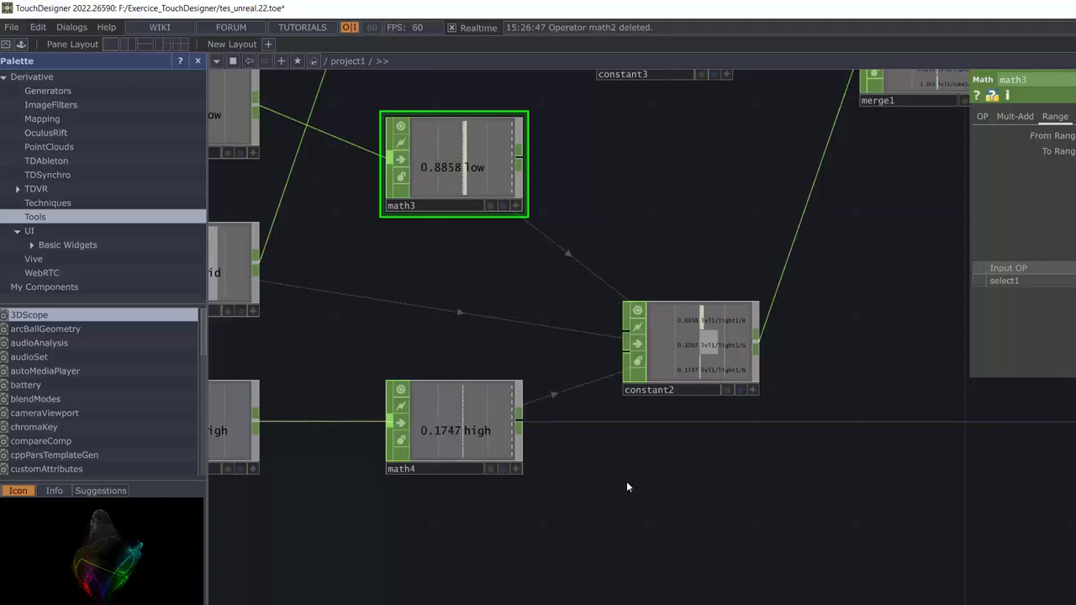
Step: Lower merge1, constant3 and oscout1 so merge1 and oscout1 sit level
click(668, 333)
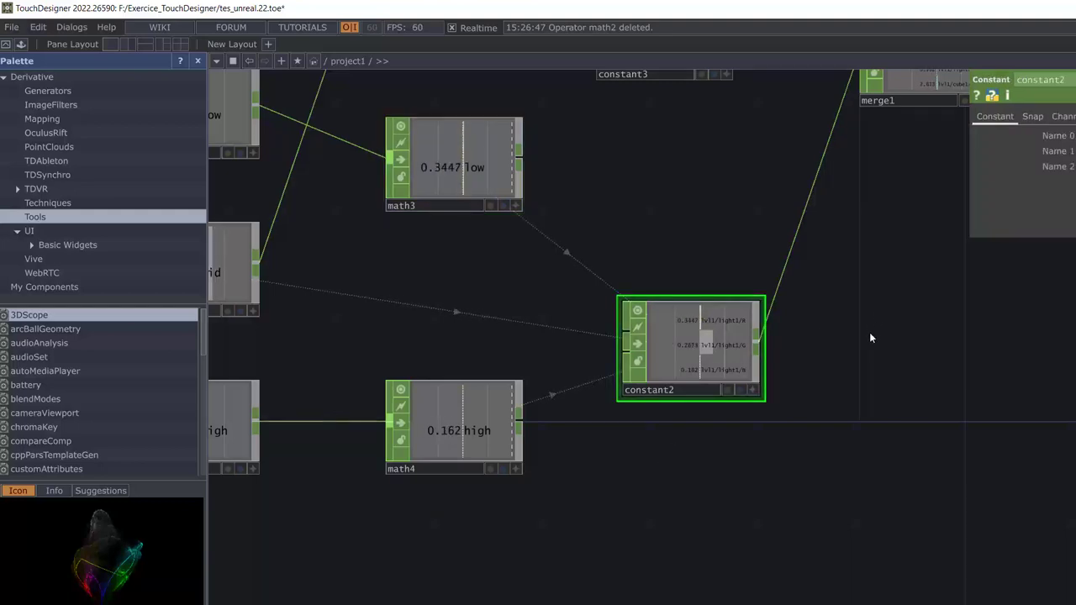
scroll(871, 331, down, 2)
scroll(871, 331, up, 2)
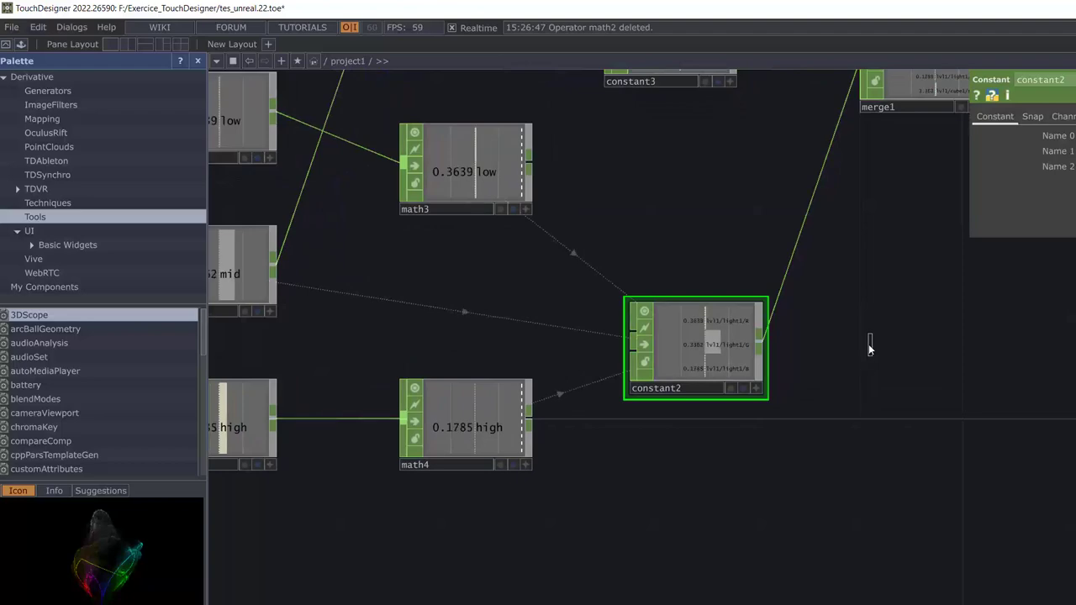
mouse_move(862, 339)
mouse_down()
mouse_move(754, 476)
mouse_move(632, 487)
mouse_up()
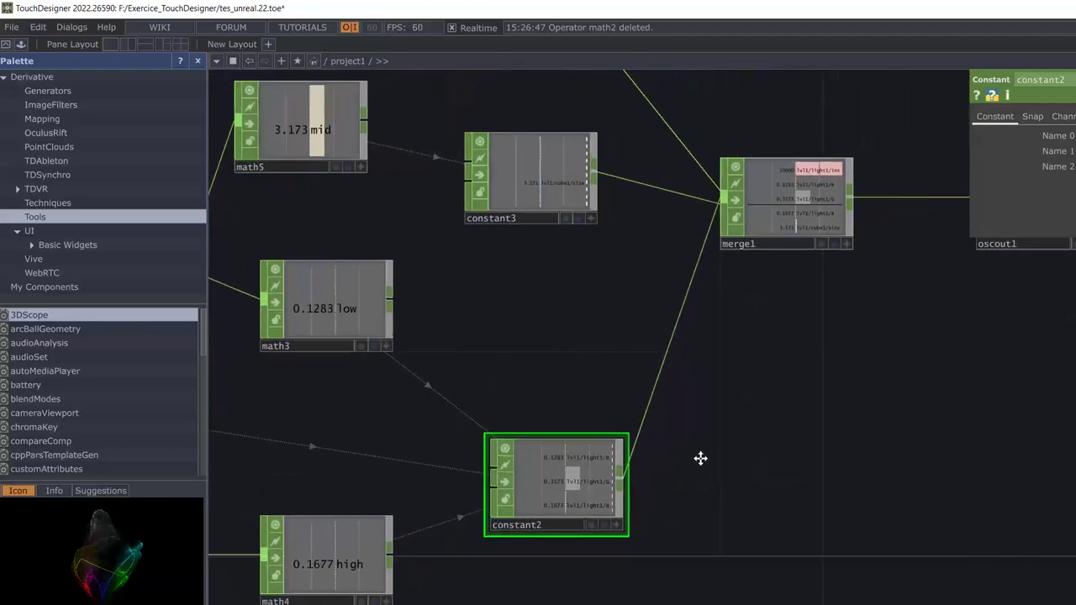
drag(685, 208, 711, 311)
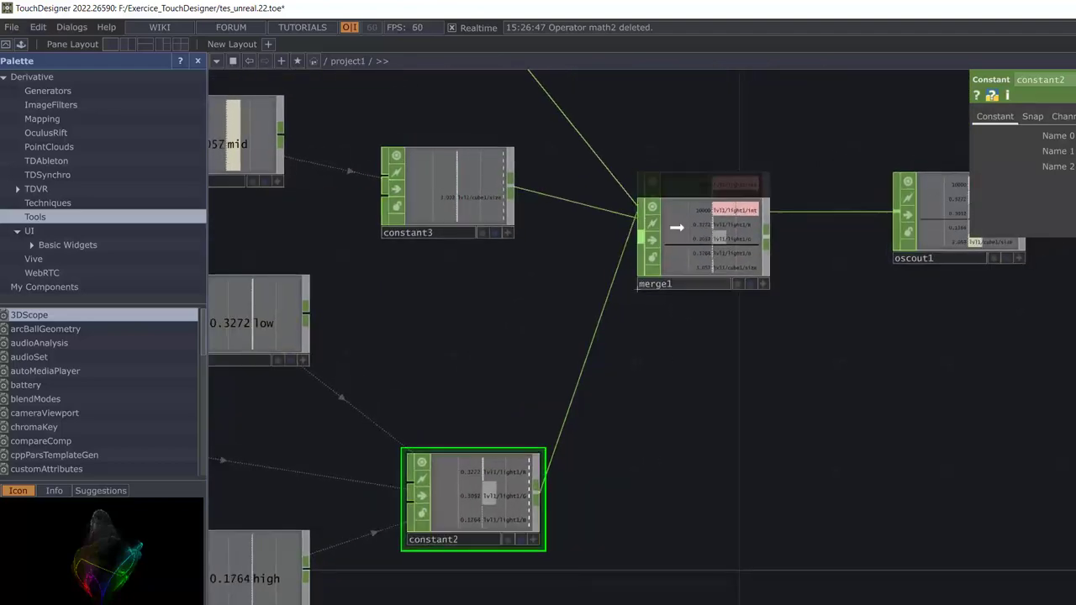
drag(428, 206, 431, 258)
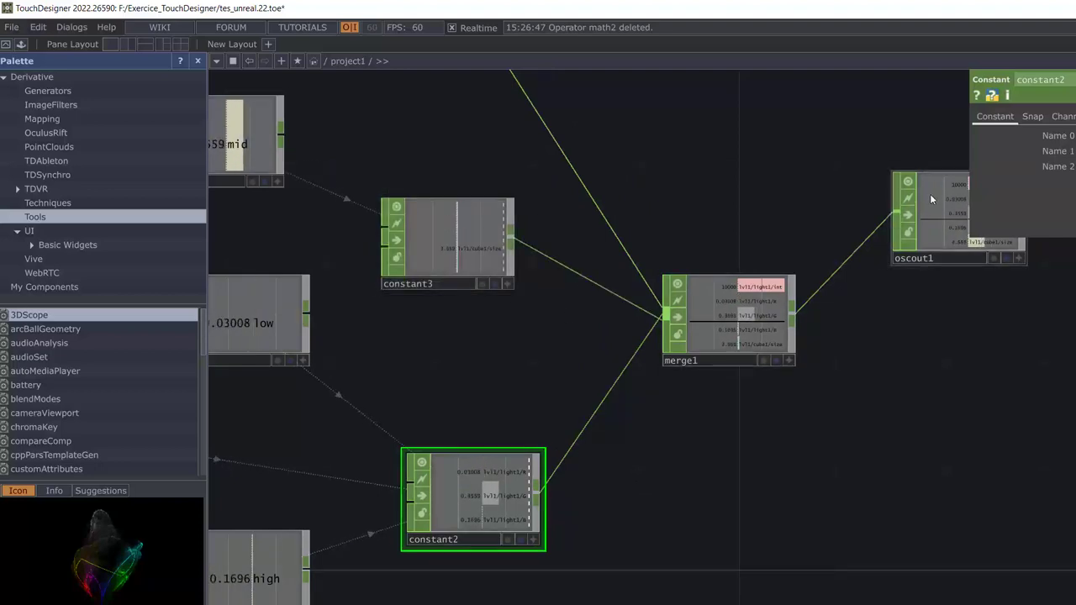
drag(928, 236, 927, 337)
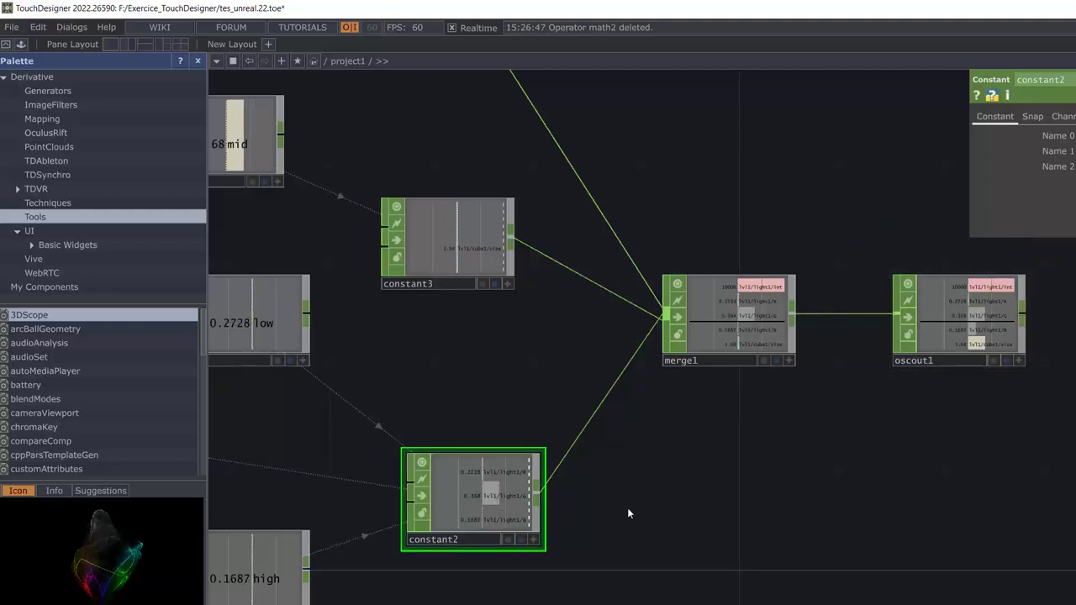
scroll(628, 506, down, 2)
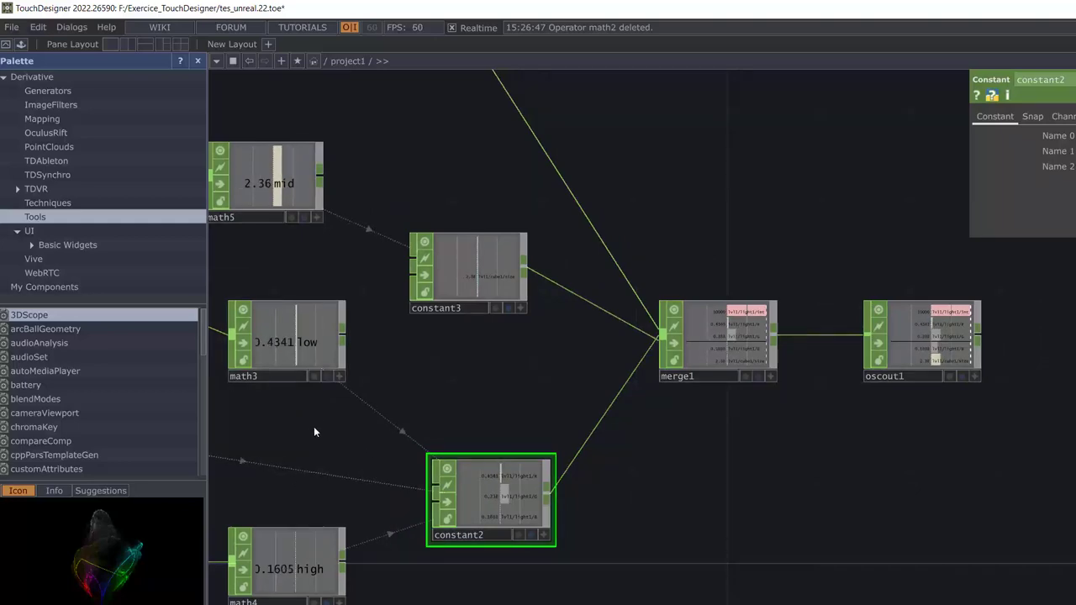
drag(317, 421, 420, 339)
scroll(440, 378, up, 3)
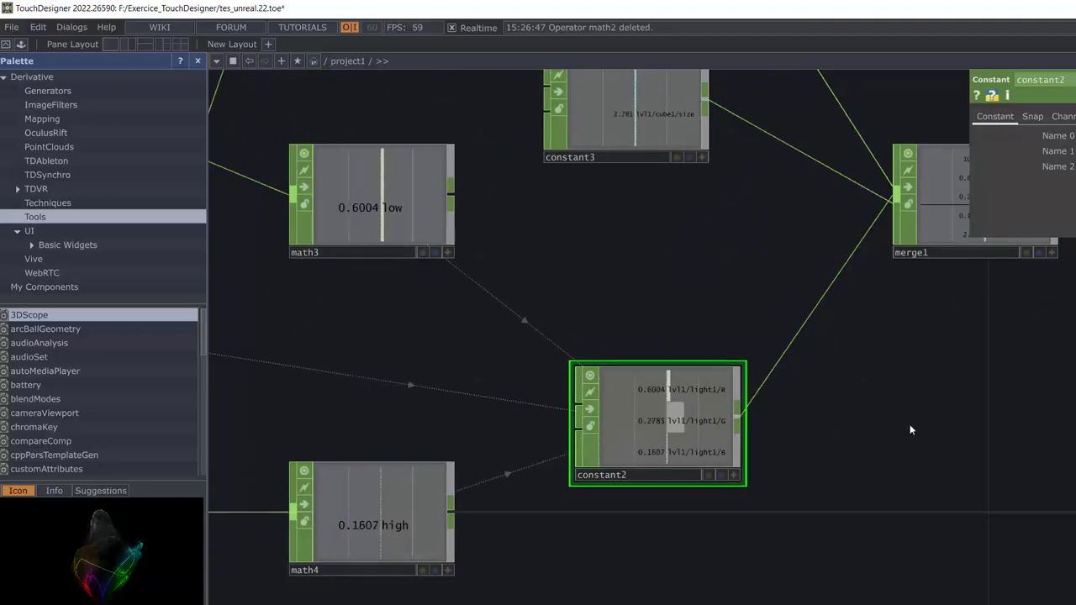
Step: Add a Constant CHOP, constant4, with channel test = 12 and wire its output onward
key(Tab)
text(con)
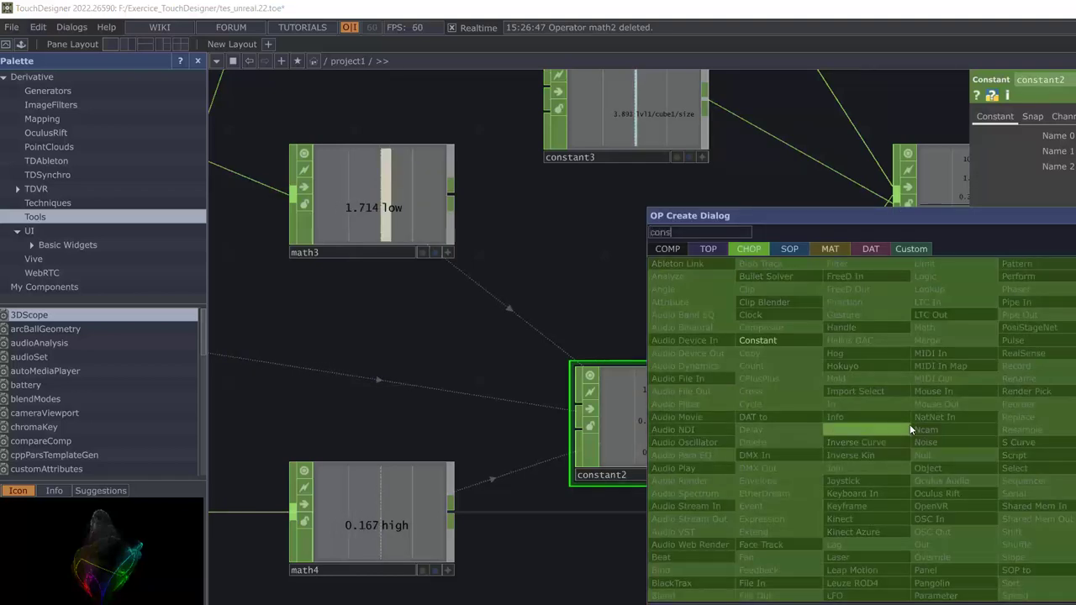
text(sta)
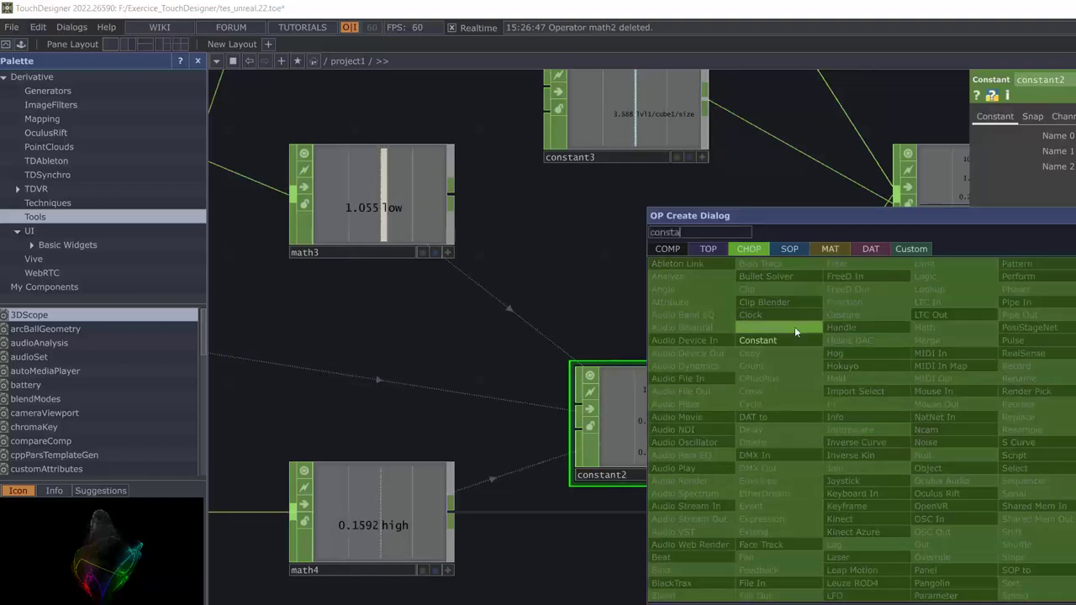
click(783, 336)
click(989, 455)
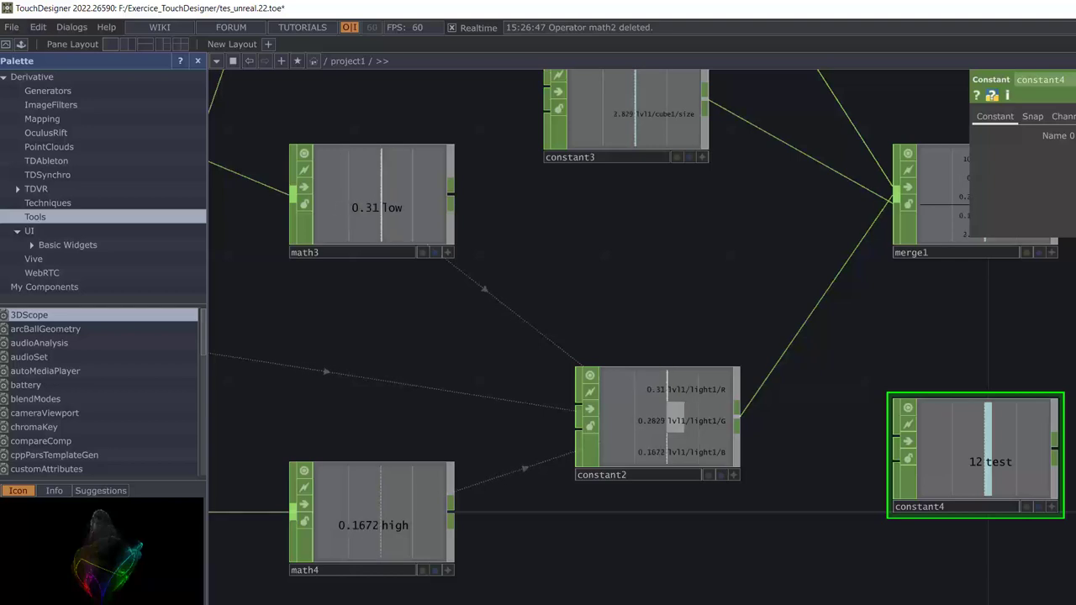
click(1054, 443)
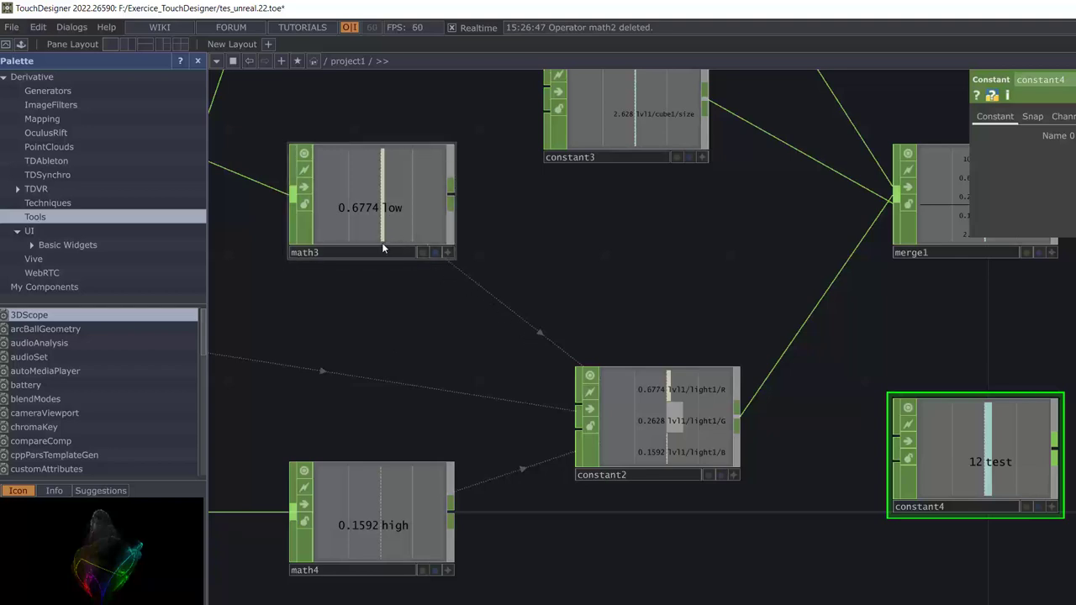
Step: Locate the constant4 test node beside merge1 and delete it
scroll(334, 416, up, 1)
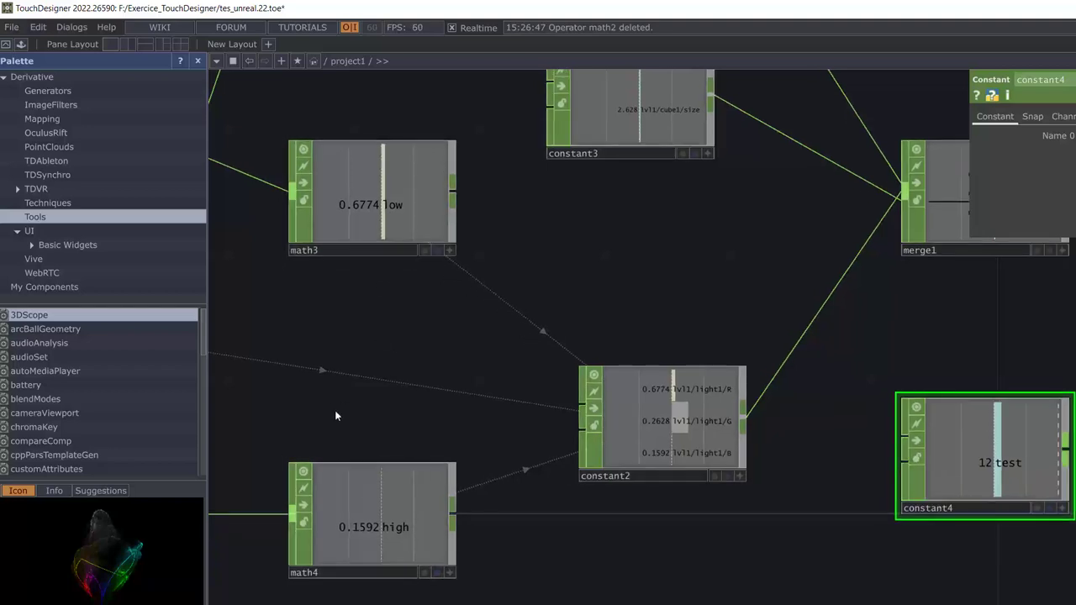
scroll(335, 415, down, 2)
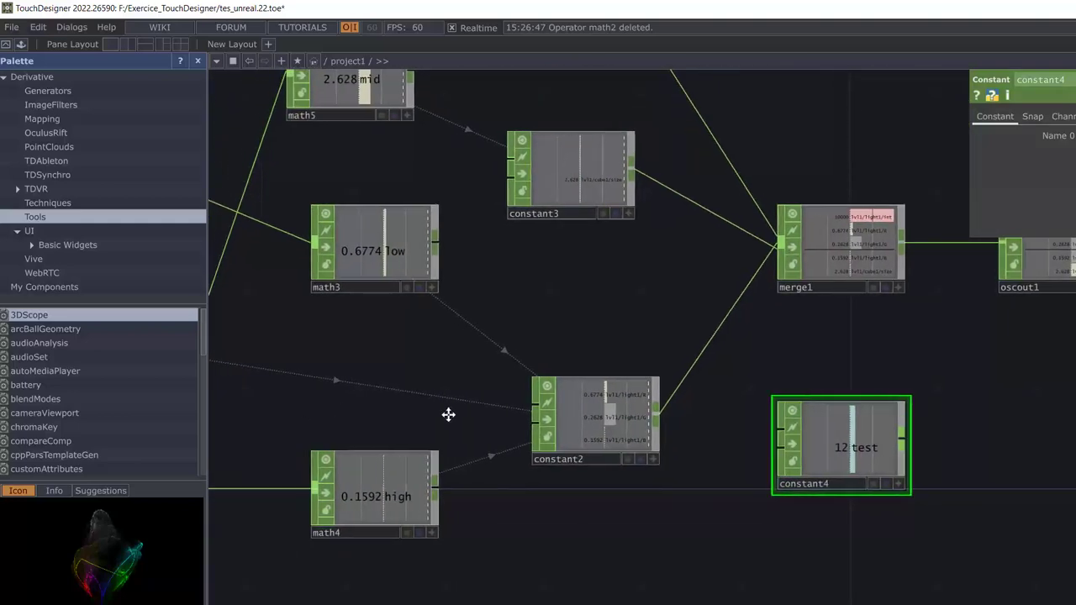
drag(292, 409, 506, 256)
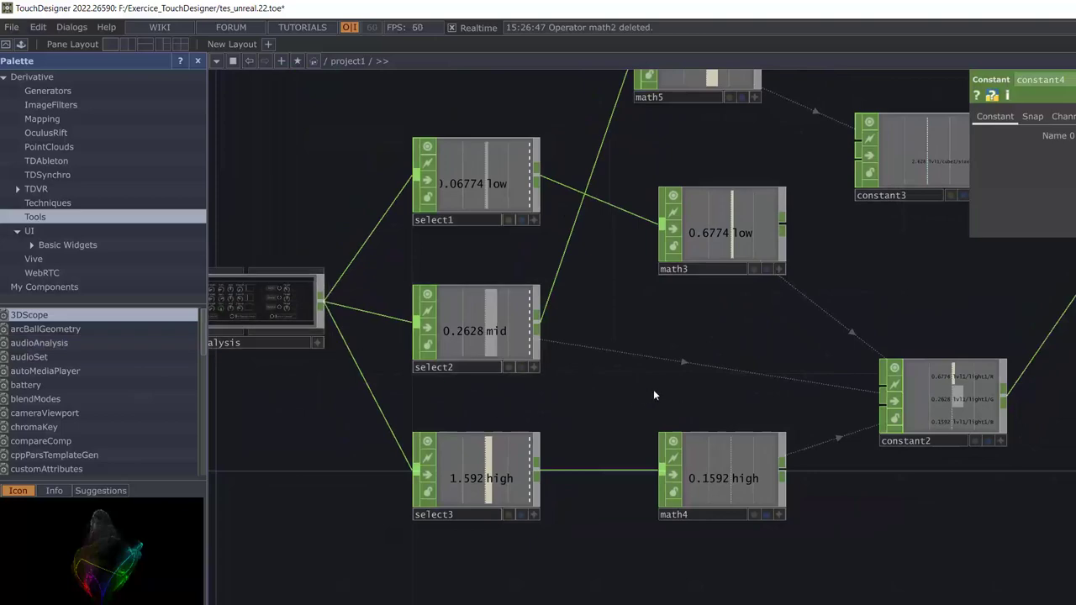
scroll(653, 389, down, 2)
scroll(644, 391, up, 4)
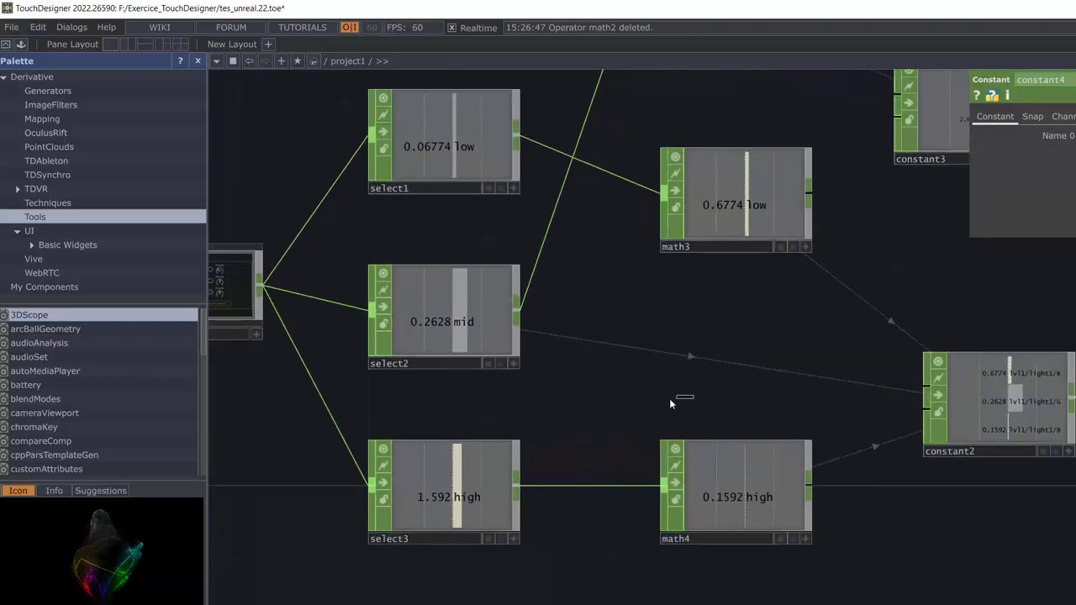
scroll(672, 399, down, 3)
scroll(679, 396, up, 2)
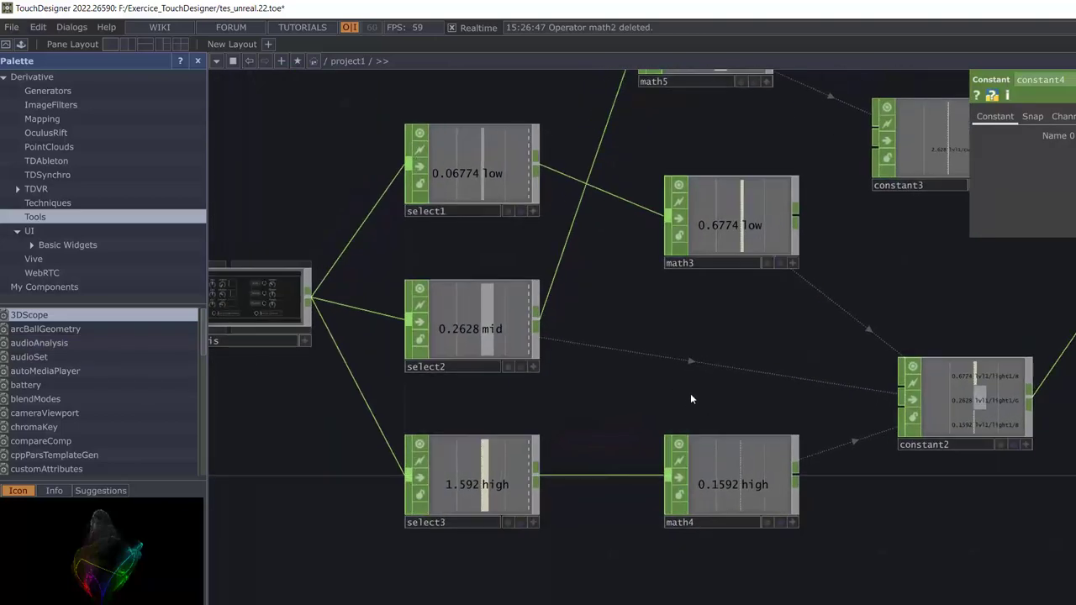
drag(690, 399, 300, 373)
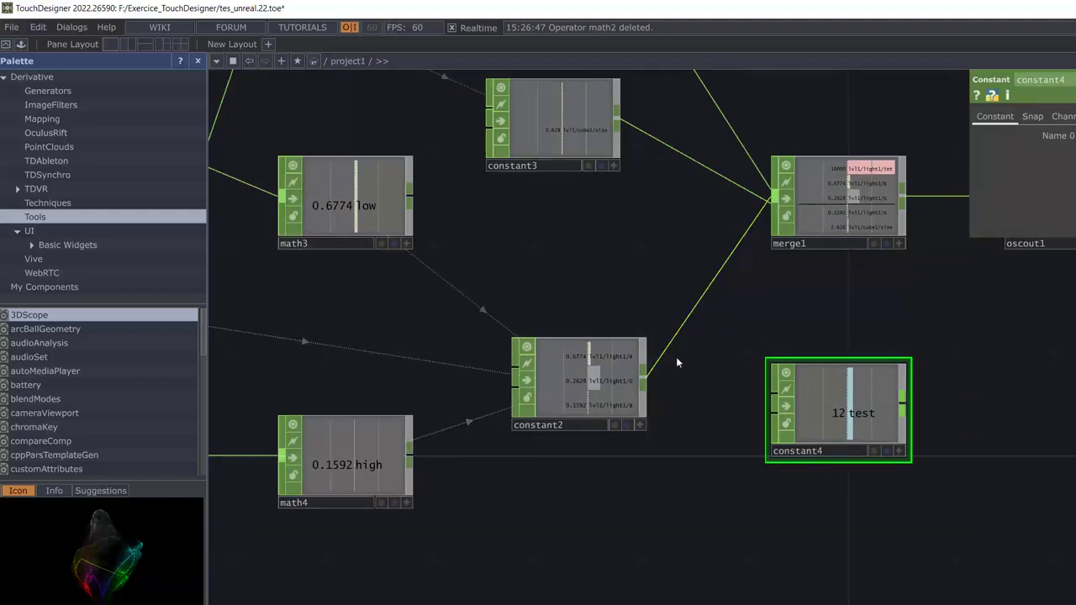
scroll(790, 317, up, 1)
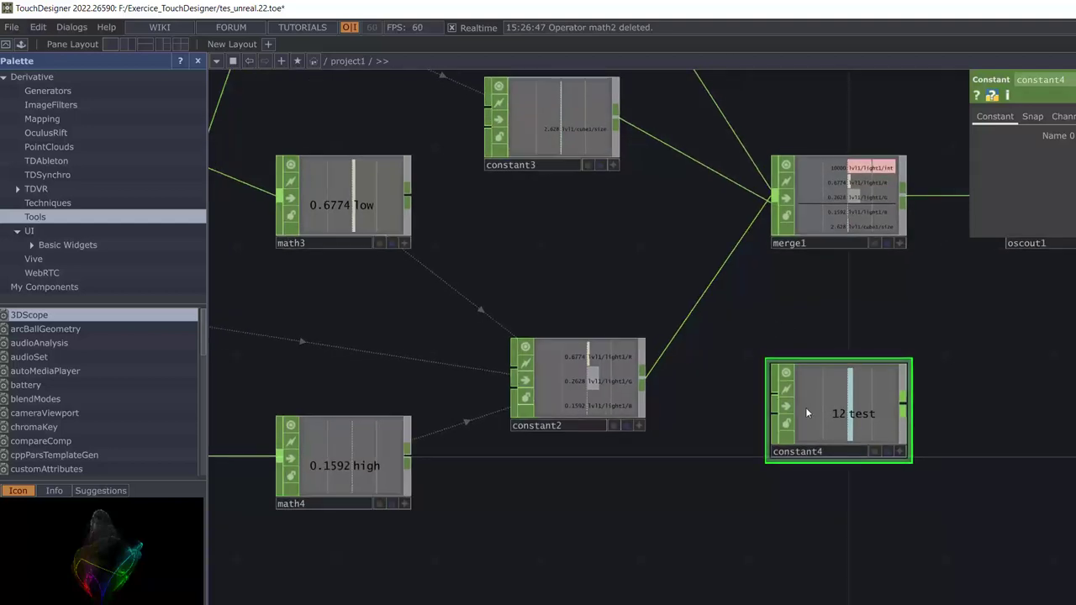
key(Delete)
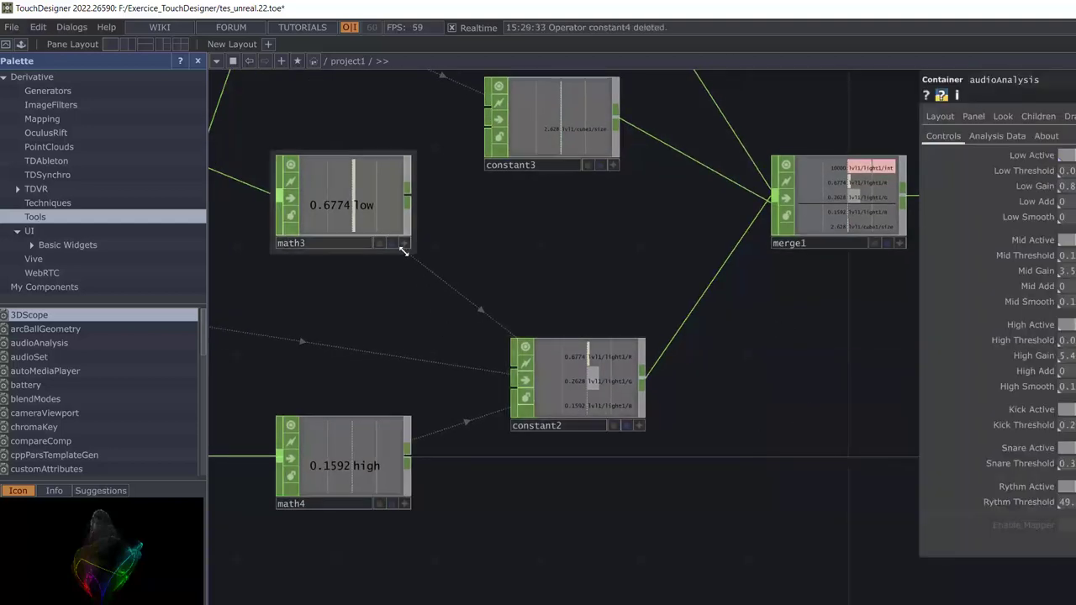
Step: Inspect the parameters of math3 and constant2
click(332, 215)
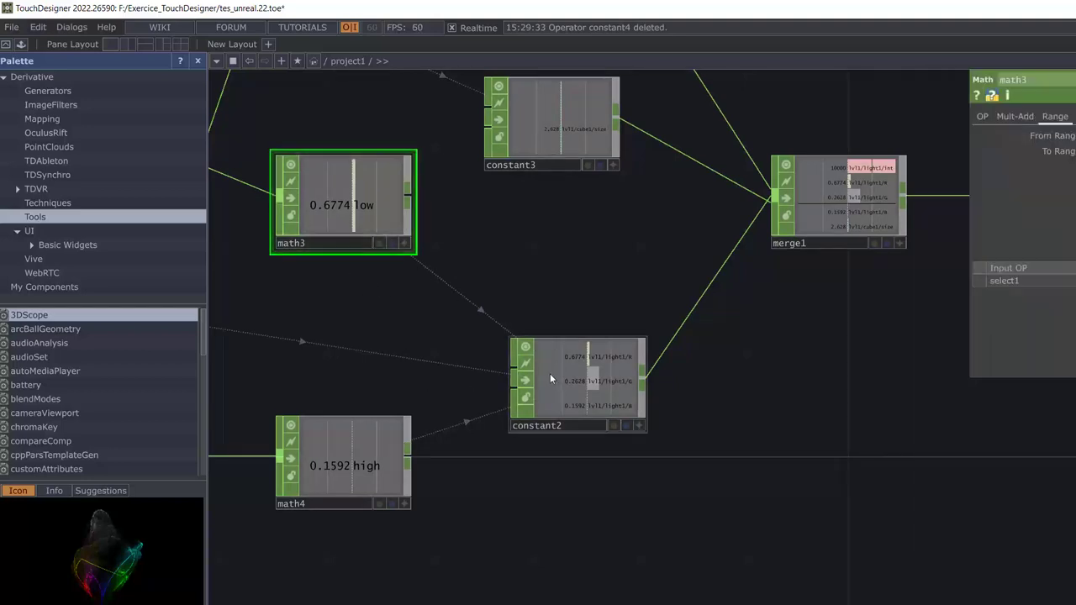
scroll(550, 373, up, 2)
scroll(550, 372, down, 2)
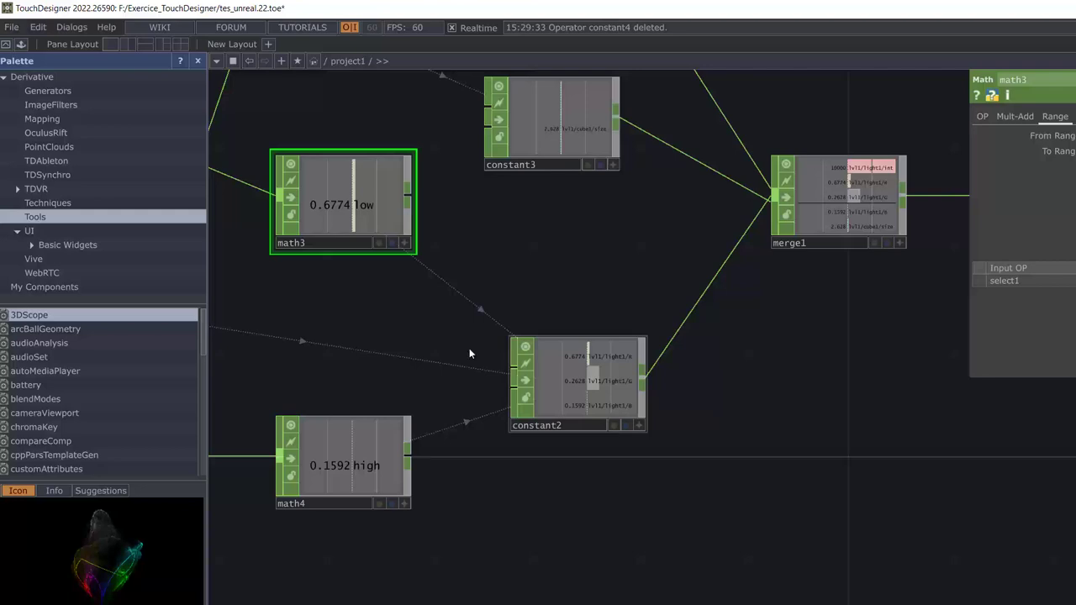
right_click(335, 187)
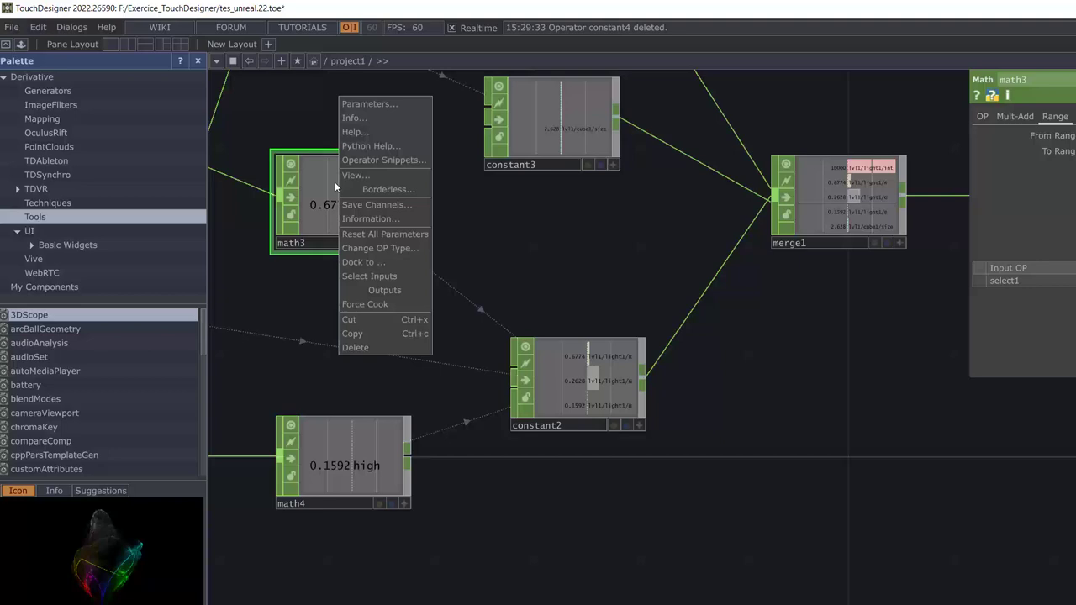
click(551, 359)
click(548, 364)
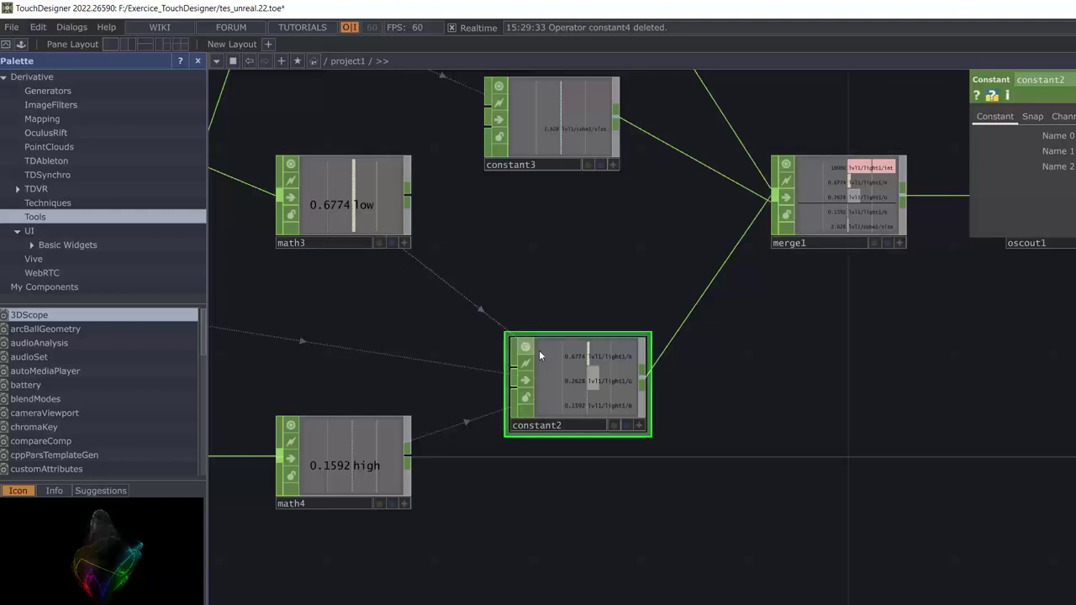
Step: Open math3's output in a floating viewer with View...
click(331, 185)
right_click(337, 179)
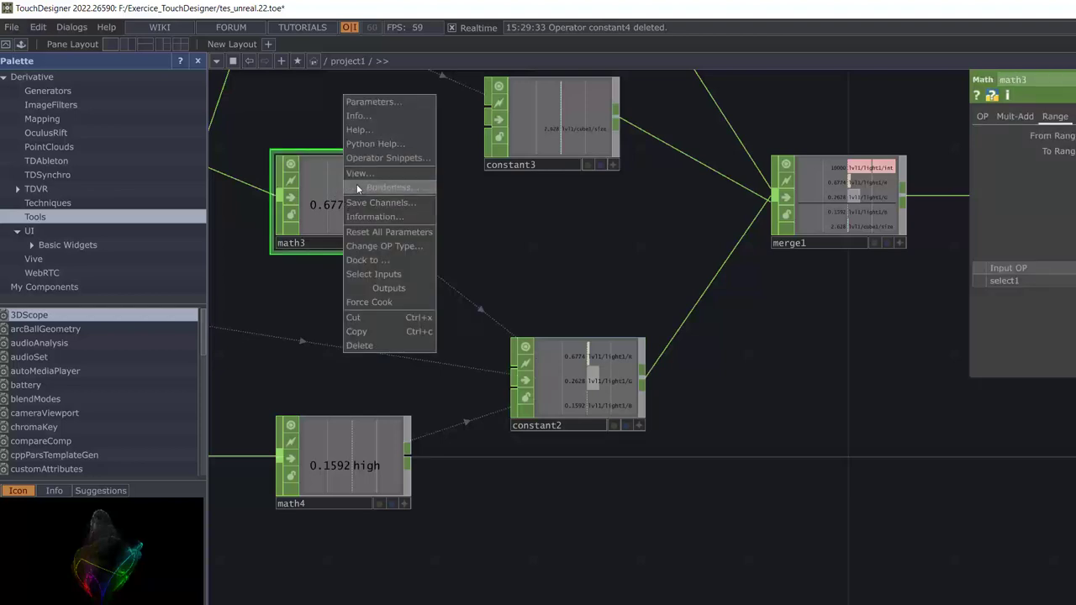
click(356, 172)
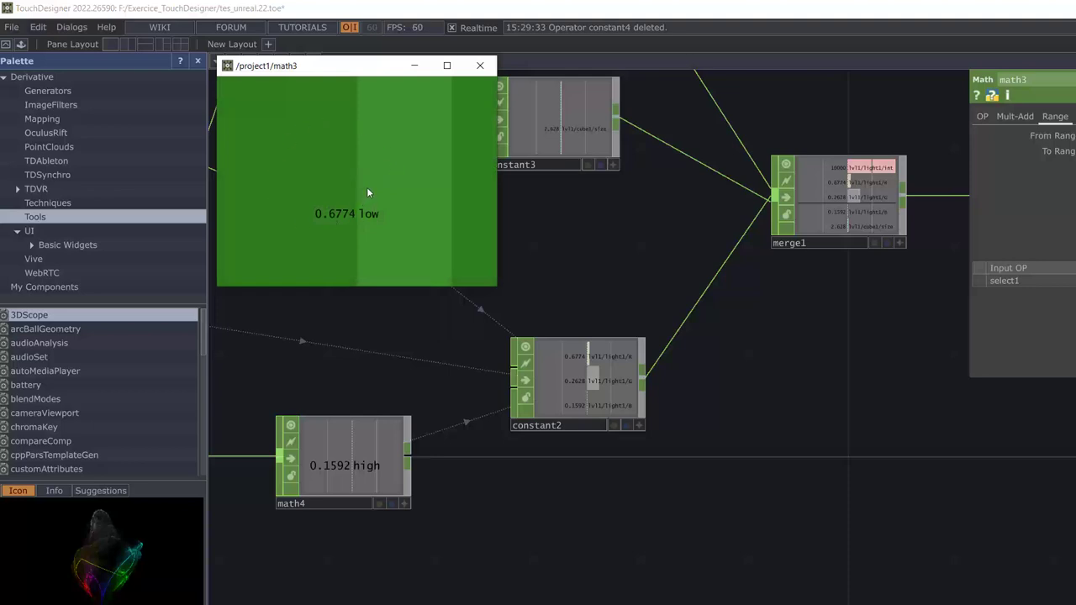
Step: Drive constant2's lvl1/light1/R value from math3's low channel as a CHOP reference (reading 0.6773)
drag(366, 193, 556, 386)
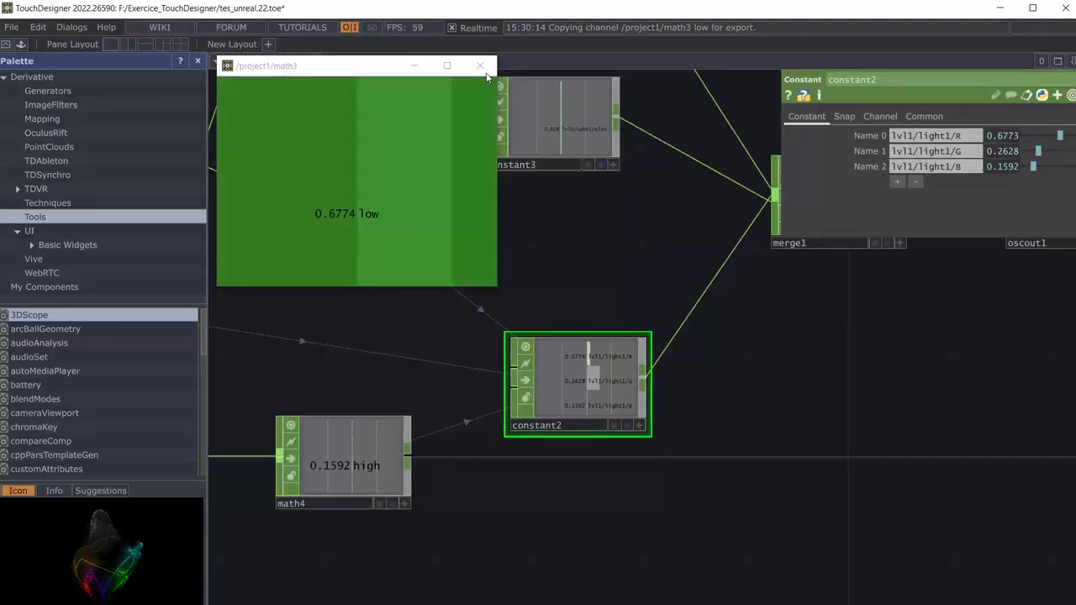
key(Escape)
right_click(335, 181)
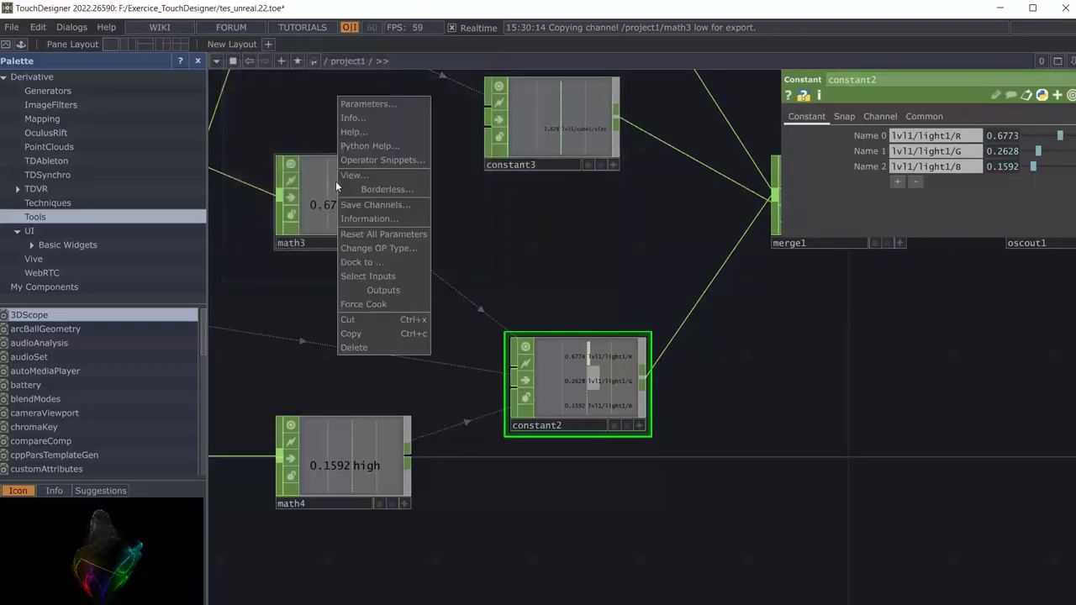
click(347, 176)
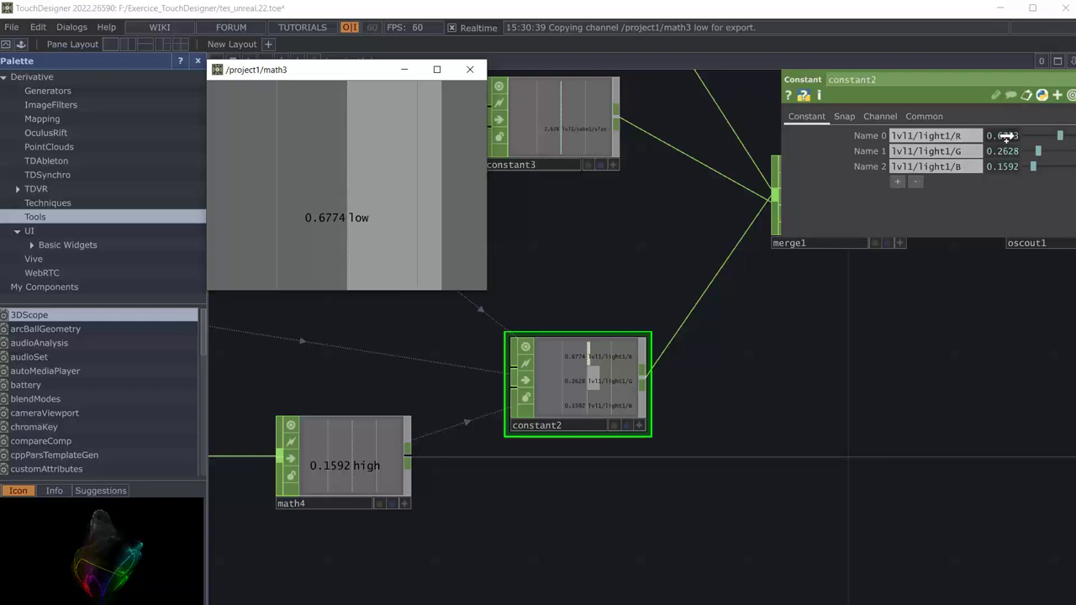
drag(1007, 136, 1006, 139)
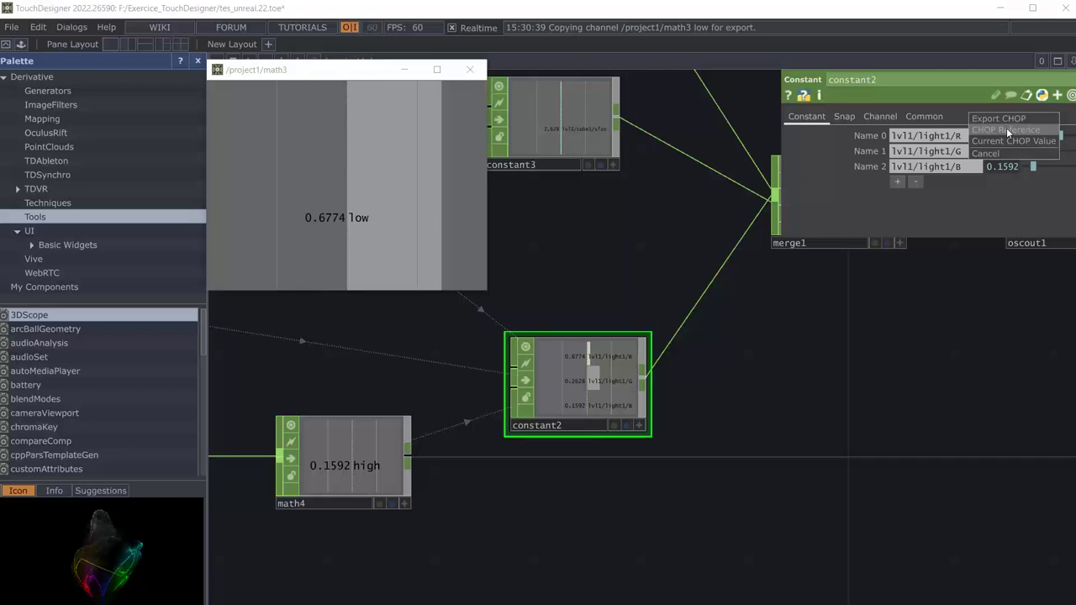
click(1006, 128)
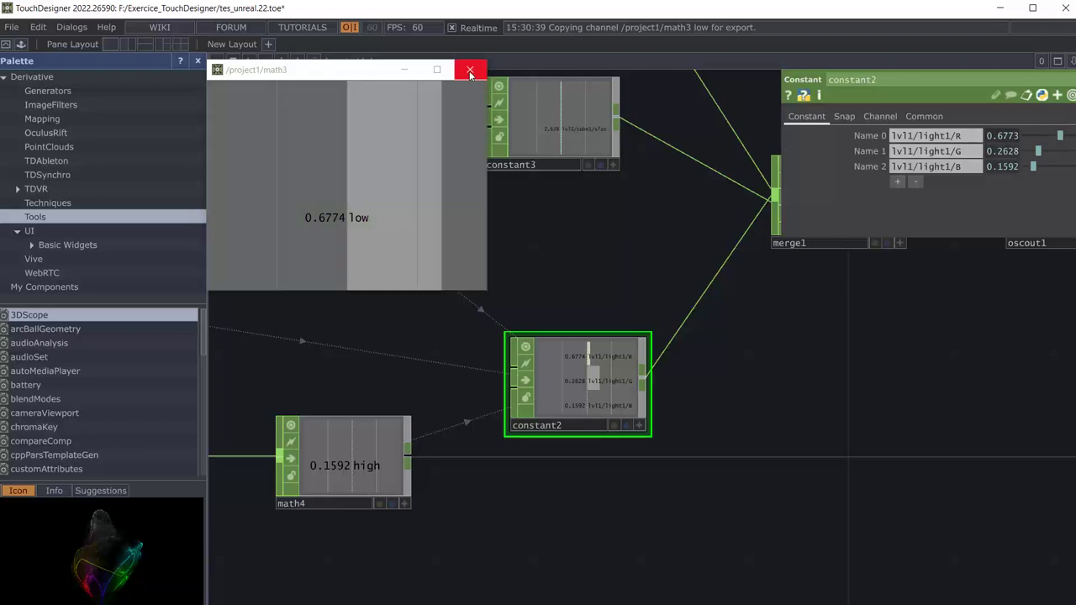
Step: Close the floating math3 viewer and pan the network to show merge1 and oscout1
click(470, 71)
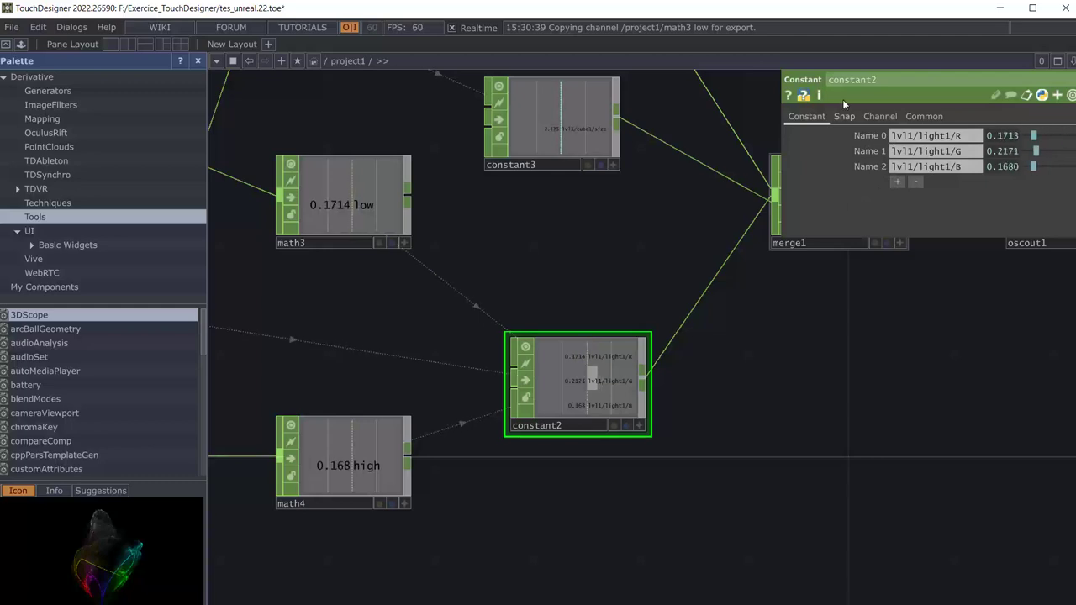
drag(733, 341, 484, 445)
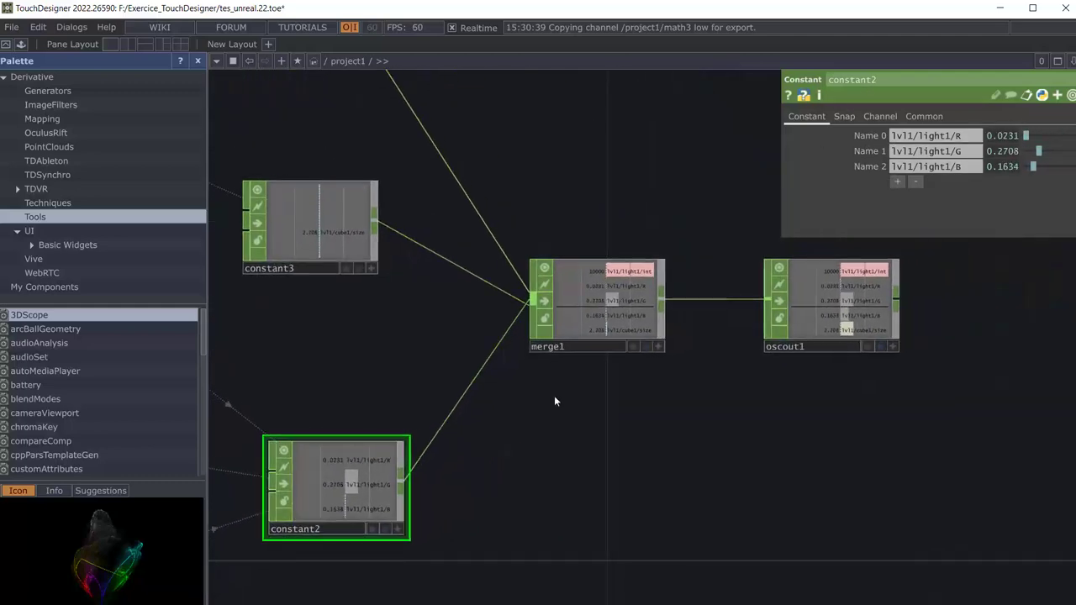
Step: Check that merge1 feeds oscout1, which sends to localhost port 7000, then switch to Unreal Engine
click(573, 288)
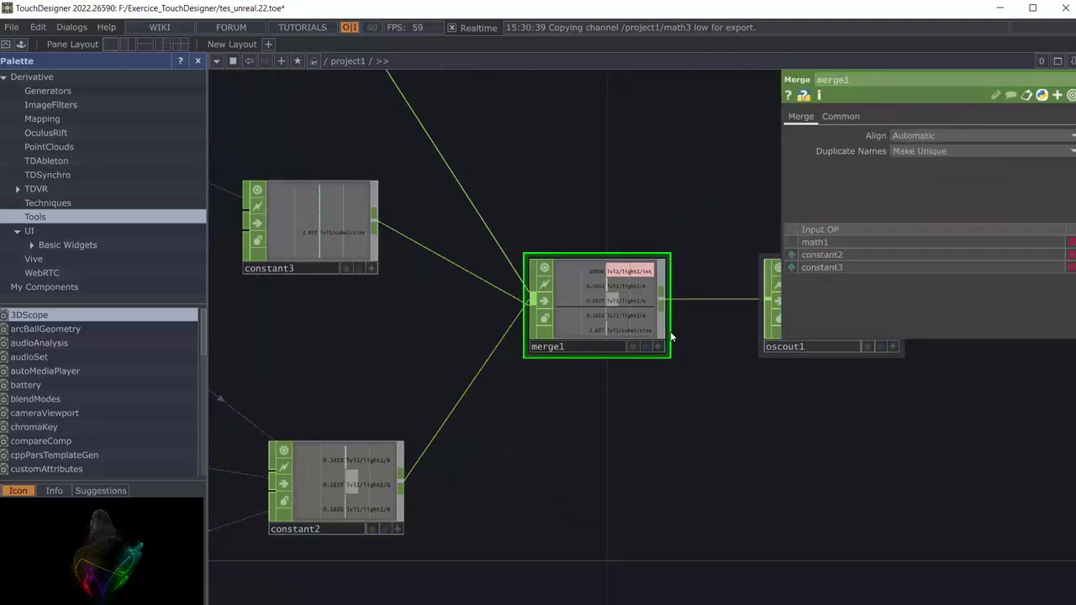
scroll(647, 328, up, 1)
scroll(643, 327, up, 1)
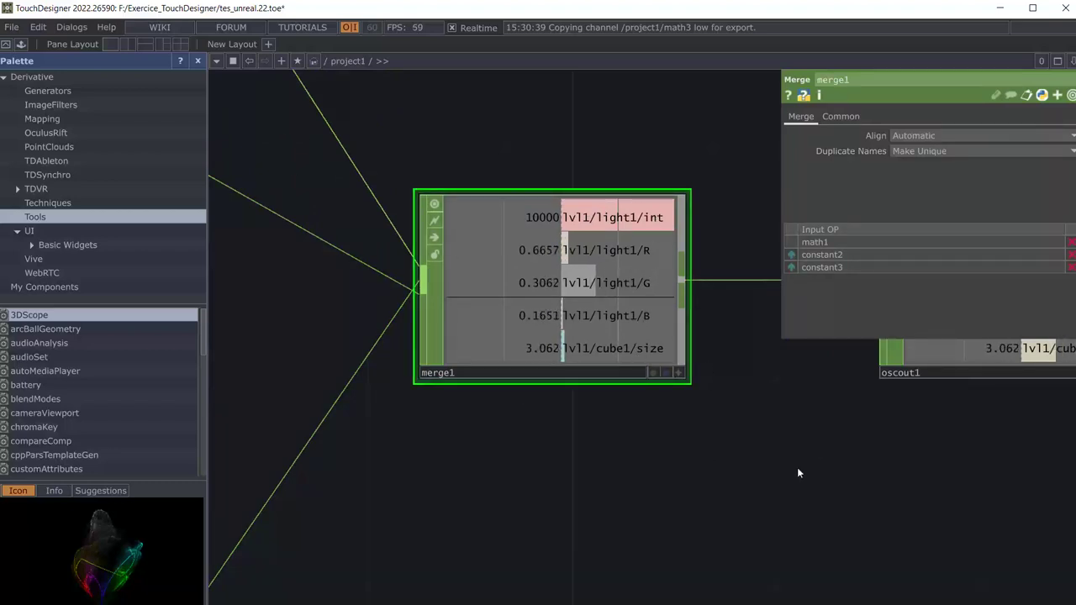
scroll(773, 456, down, 1)
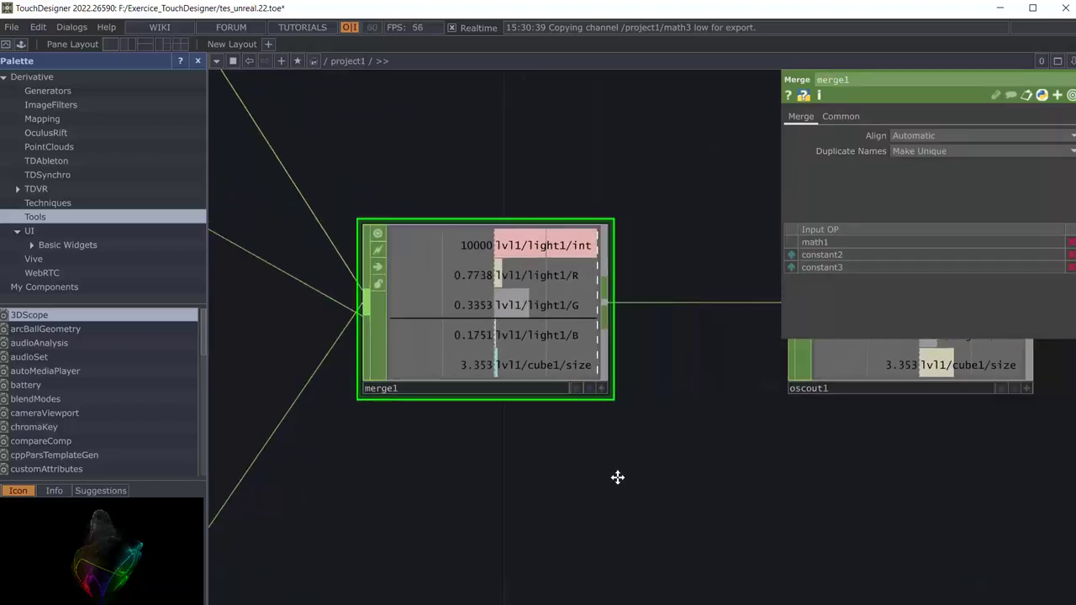
mouse_move(617, 479)
mouse_down()
mouse_move(390, 494)
mouse_move(409, 473)
mouse_up()
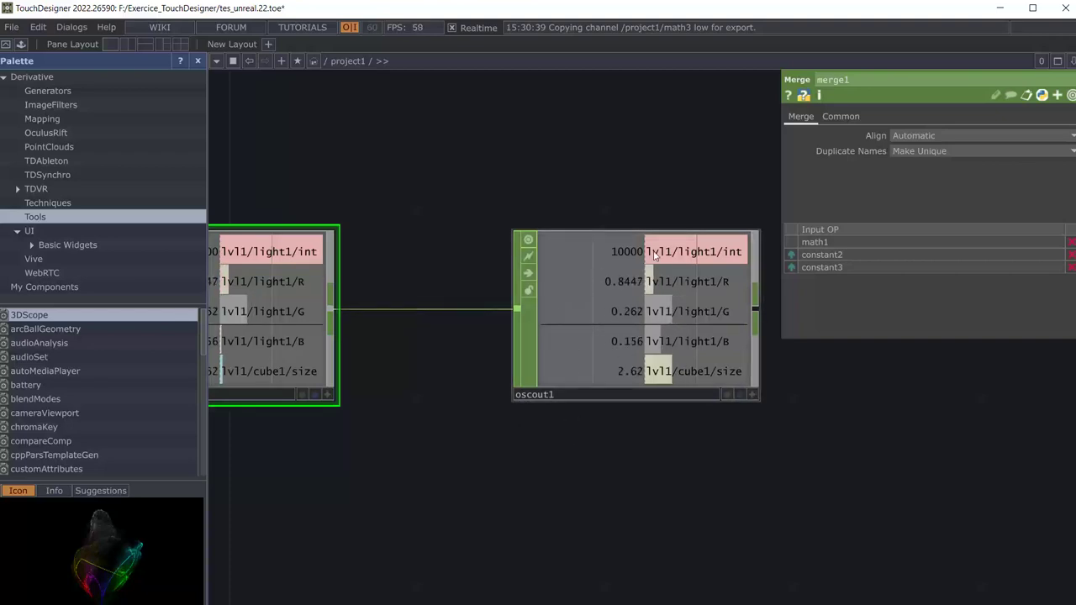
click(580, 294)
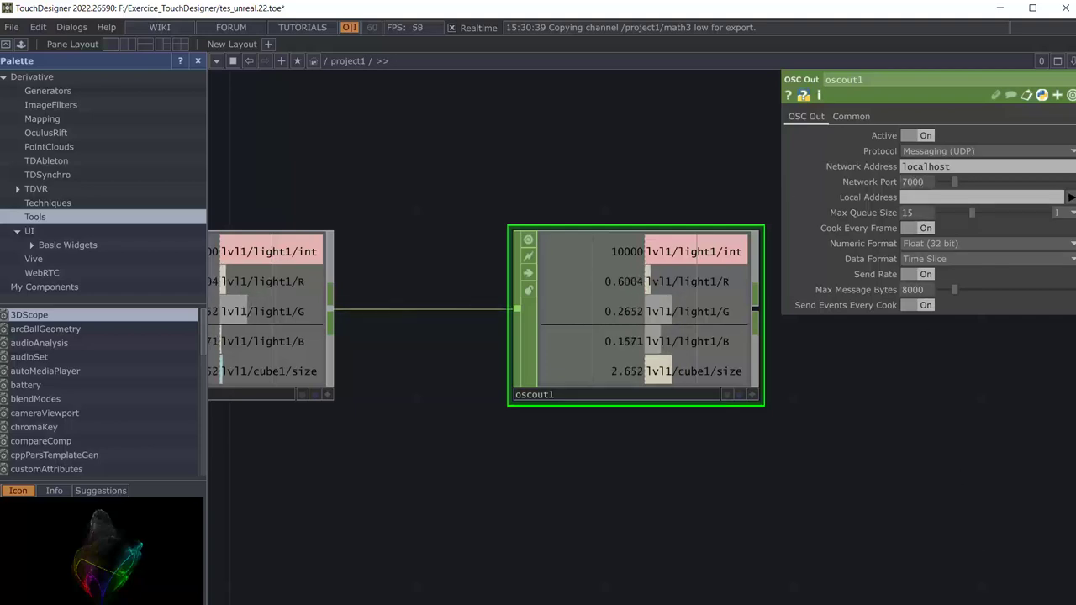
key(alt+Tab)
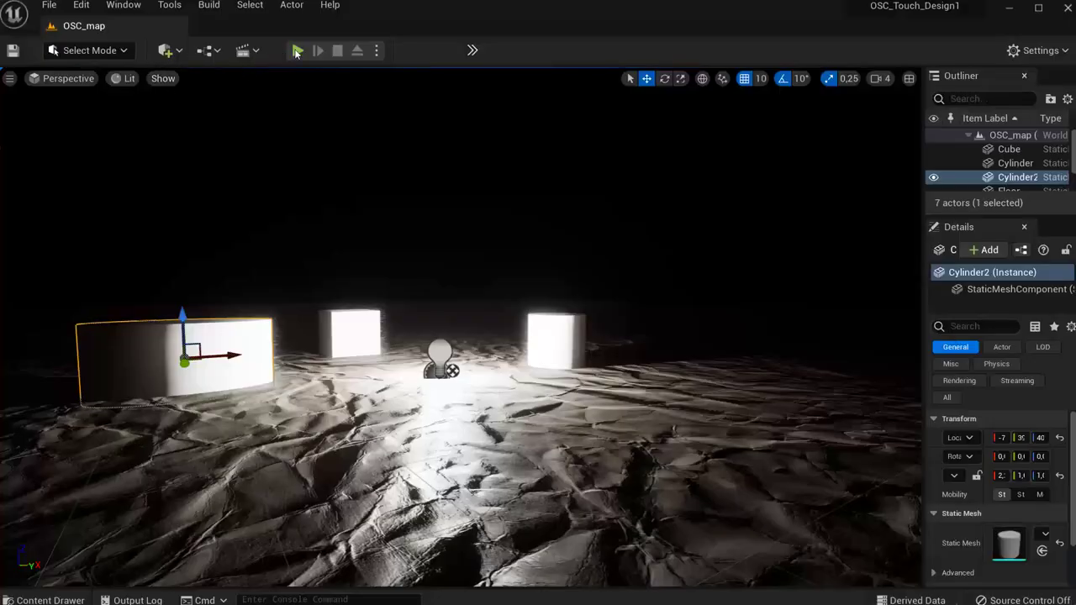
Step: Play the OSC_map level to test the OSC-driven scene, then stop it with Esc
click(297, 51)
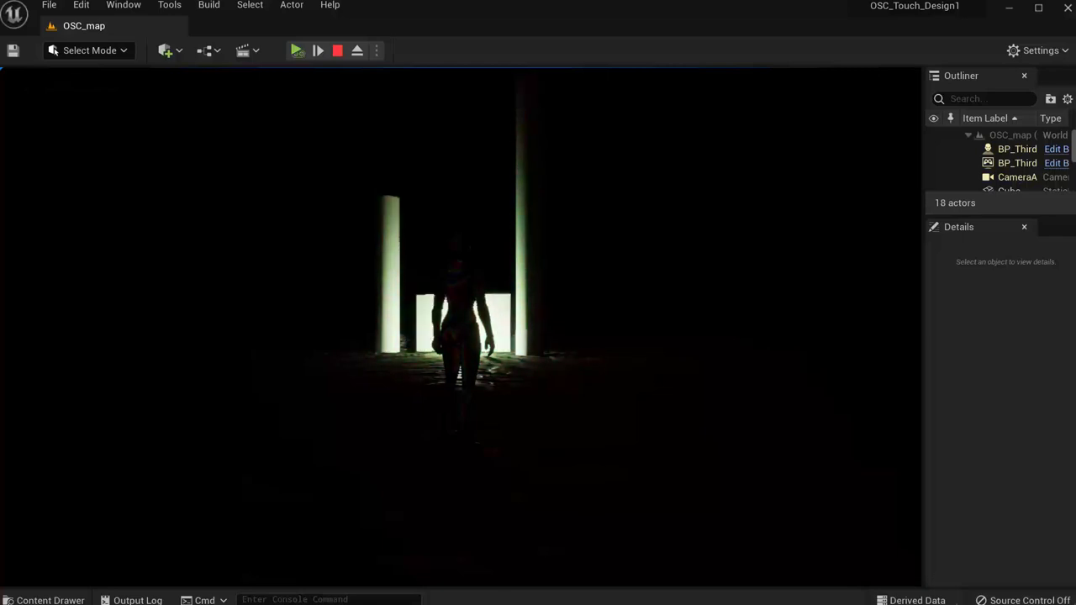
key(Escape)
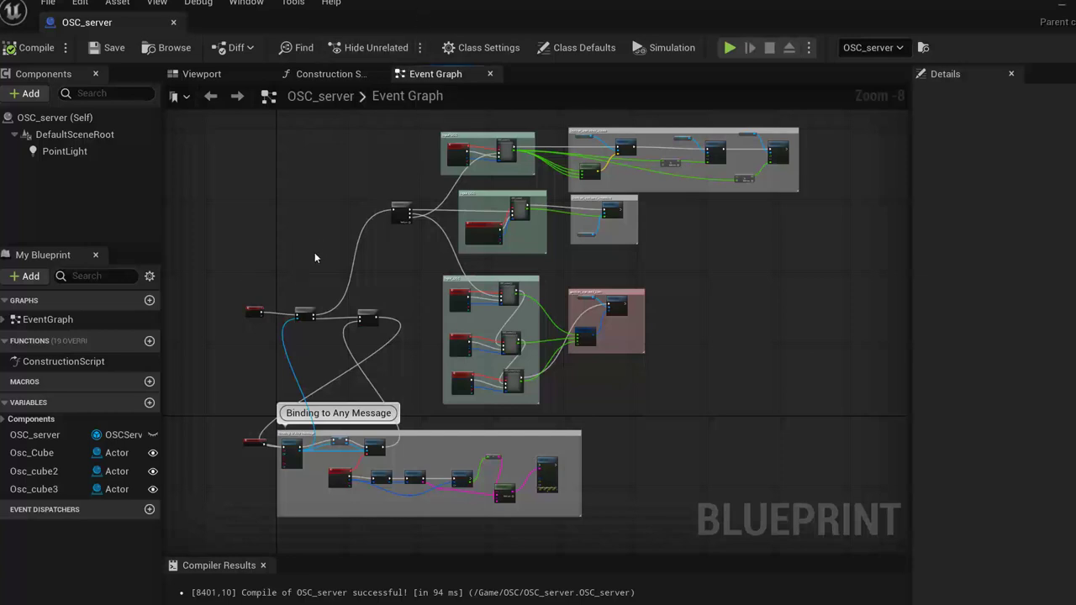
Step: Zoom onto the Binding to Any Message comment and collapse the Details panel to widen the graph
scroll(367, 252, up, 1)
scroll(354, 330, up, 2)
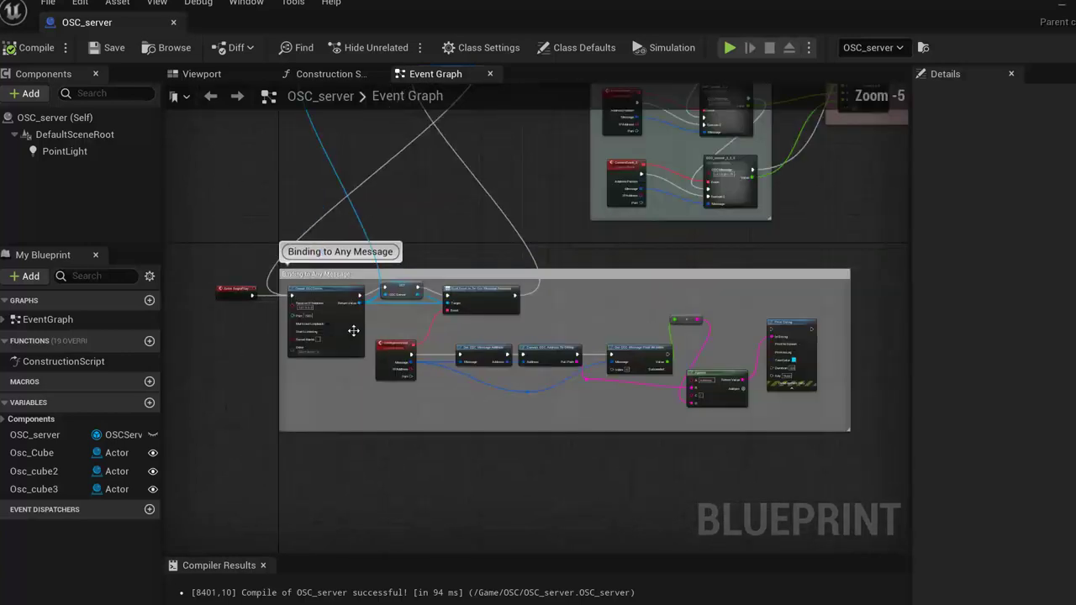
scroll(354, 330, up, 2)
scroll(373, 364, down, 1)
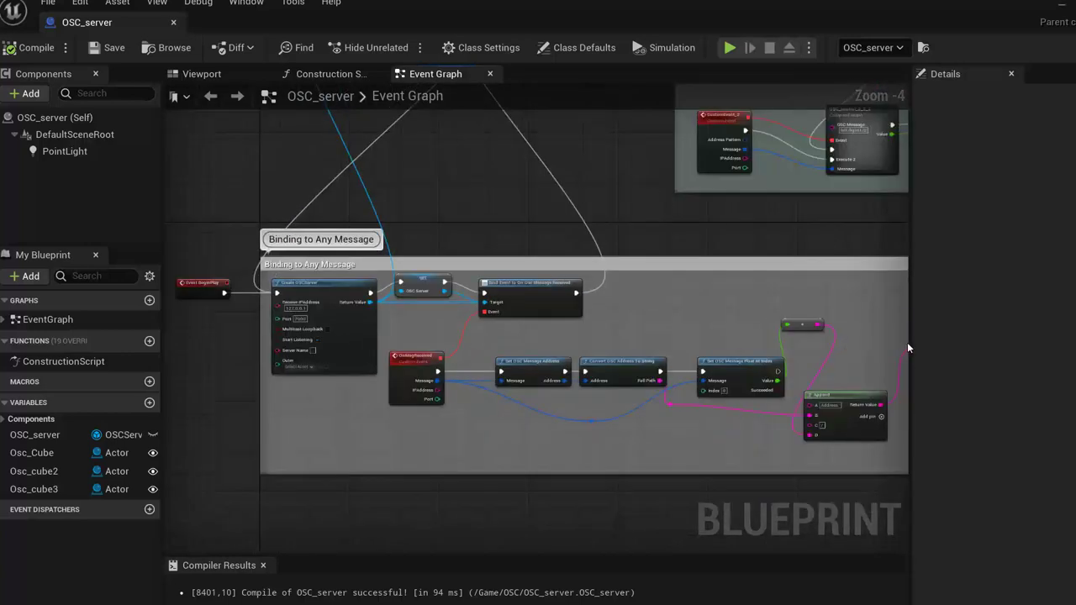
drag(911, 341, 1059, 351)
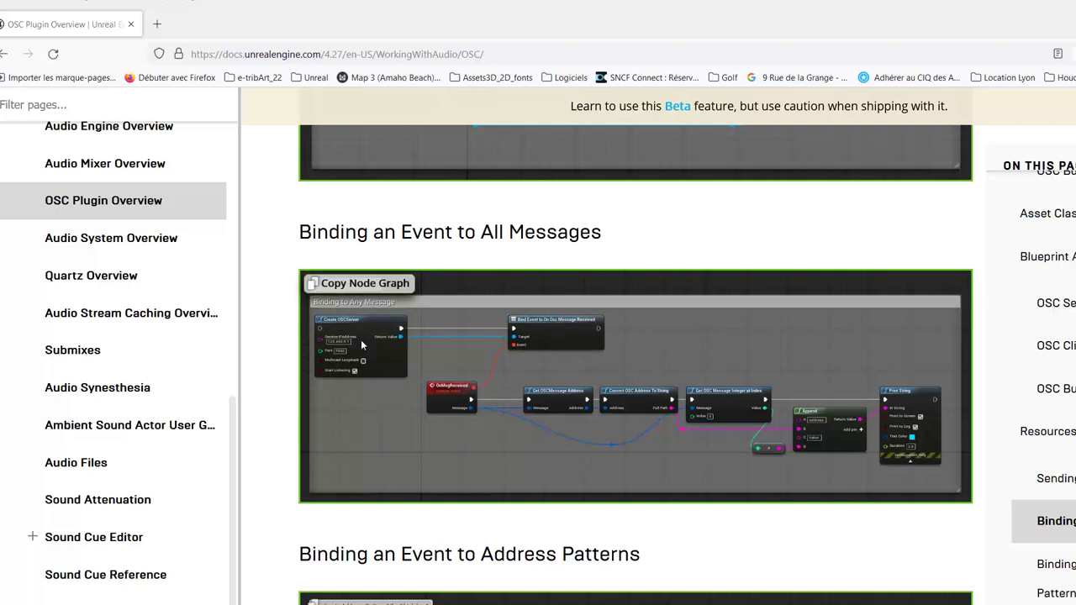
Step: Copy the Binding an Event to All Messages example's node graph text and move the browser aside
click(365, 285)
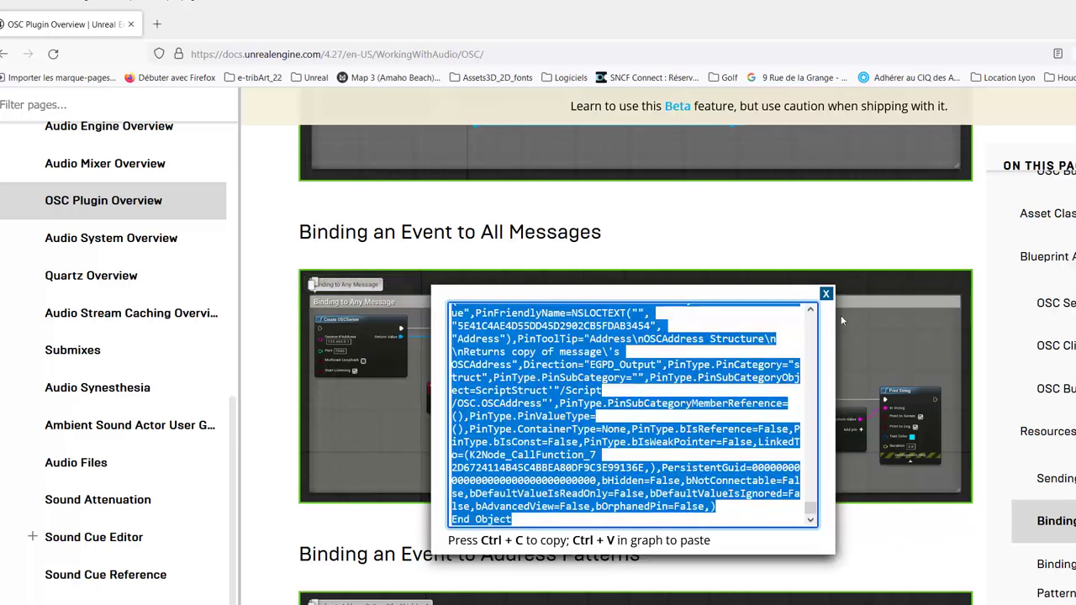
click(827, 294)
mouse_move(534, 13)
mouse_down()
mouse_move(536, 320)
mouse_move(537, 10)
mouse_up()
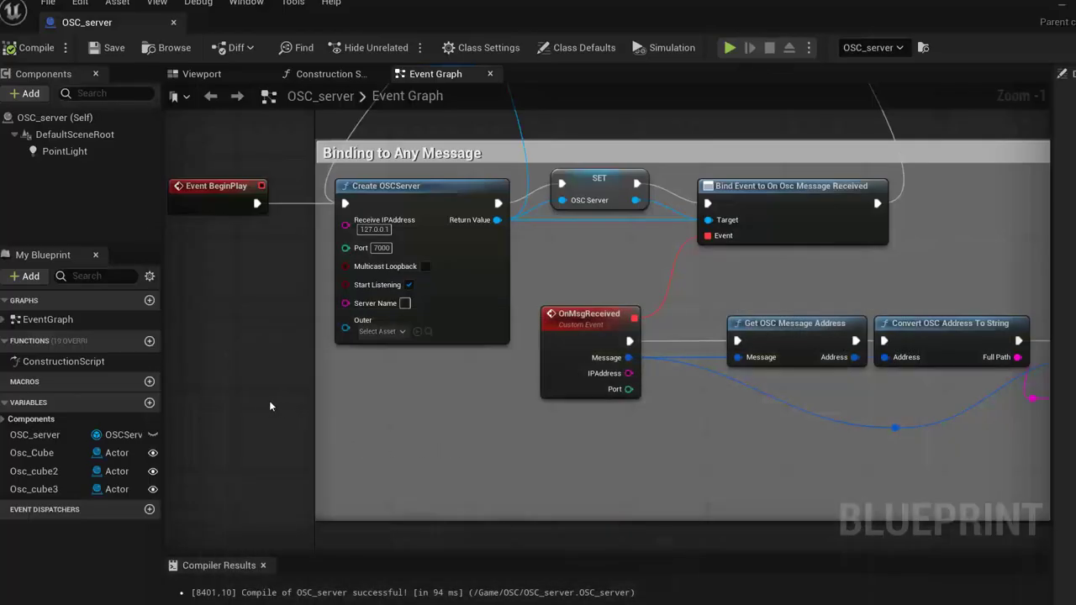
mouse_move(270, 406)
right_down()
mouse_move(249, 458)
mouse_move(276, 437)
right_up()
click(434, 188)
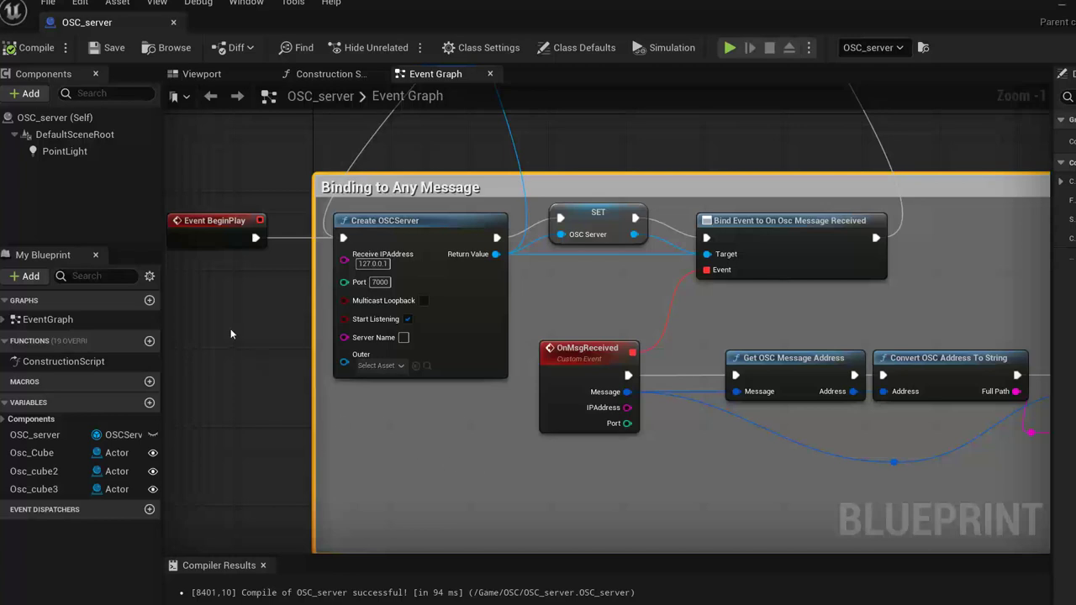
right_drag(231, 333, 310, 356)
click(274, 244)
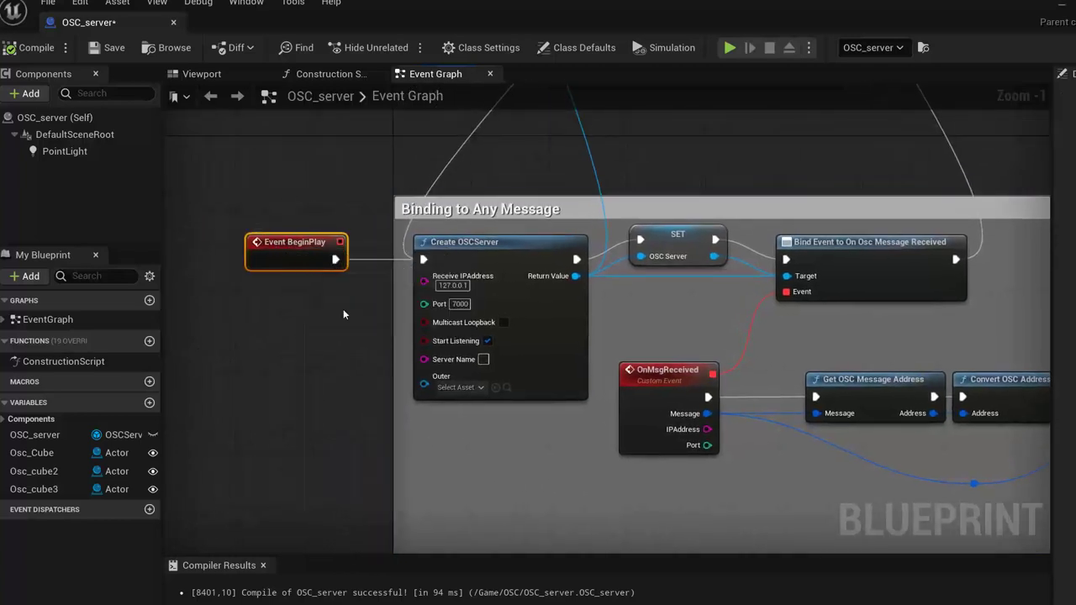
scroll(339, 310, up, 1)
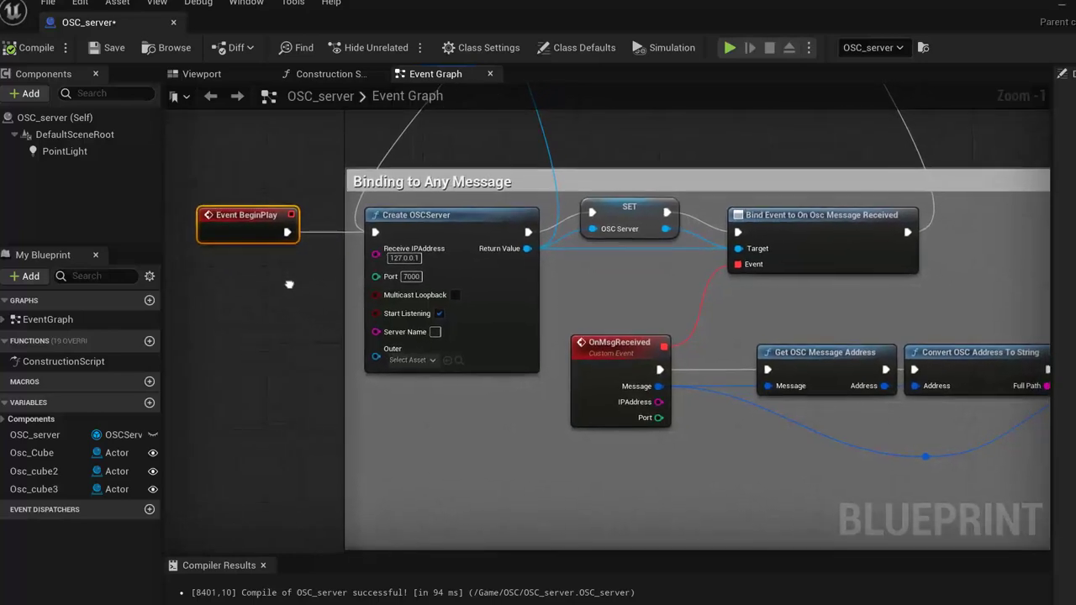
mouse_move(439, 215)
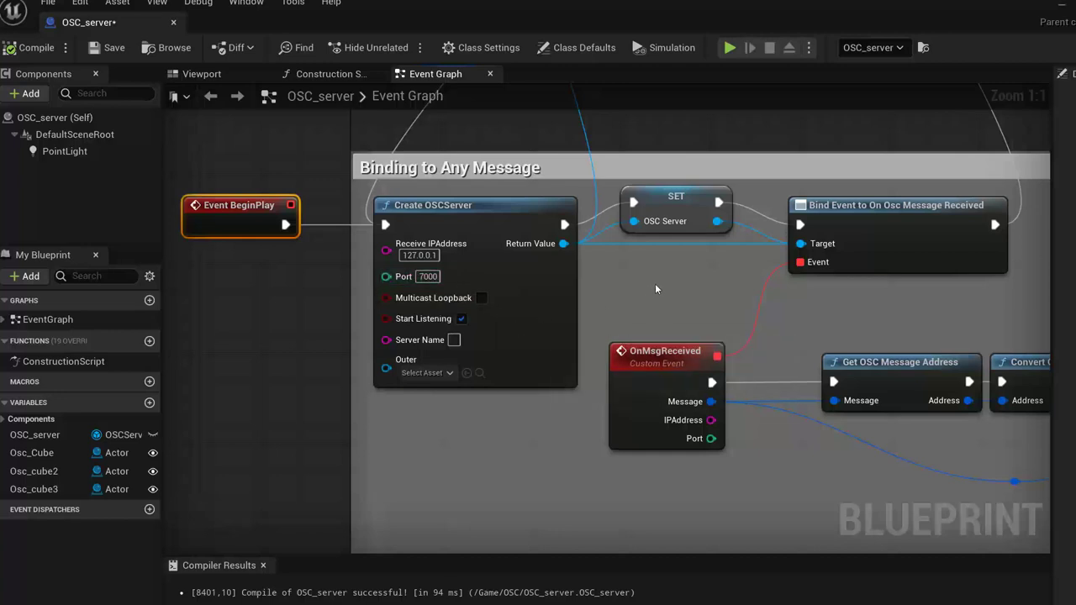
right_drag(656, 289, 538, 286)
click(540, 235)
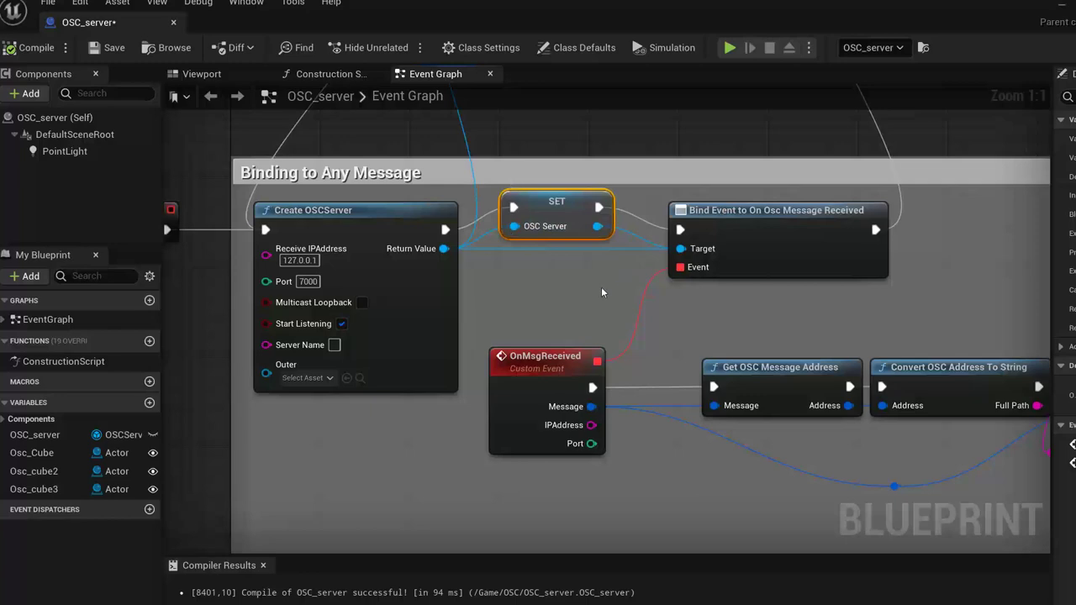
mouse_move(601, 292)
right_down()
mouse_move(438, 277)
mouse_move(506, 246)
right_up()
mouse_move(644, 289)
right_down()
mouse_move(436, 263)
mouse_move(474, 311)
right_up()
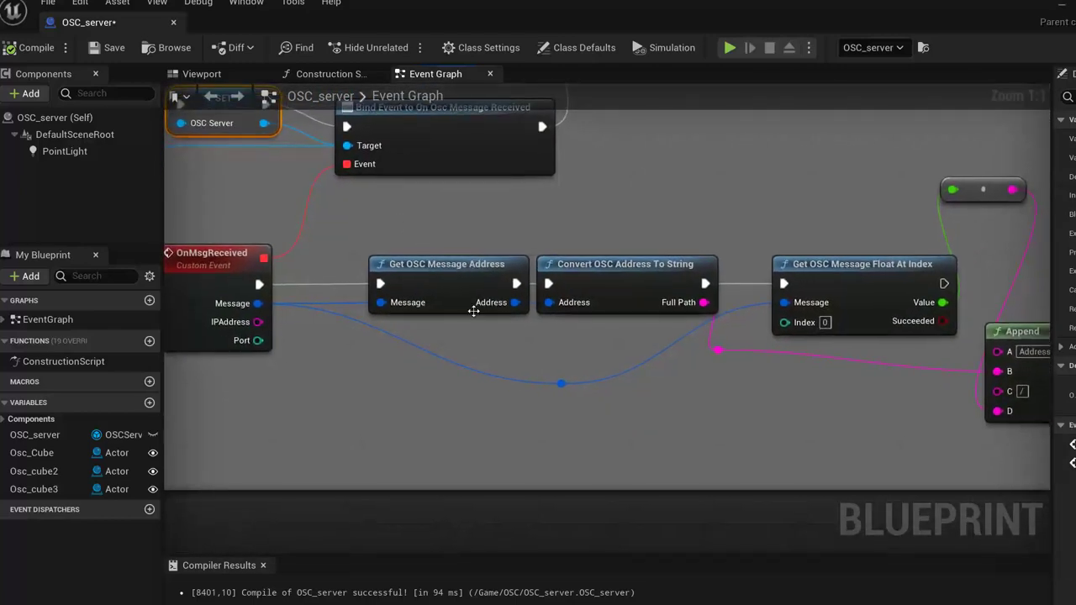
Step: Move the float-to-string conversion beside Append and line up Get OSC Message Float and Convert OSC Address To String
right_drag(534, 339, 384, 306)
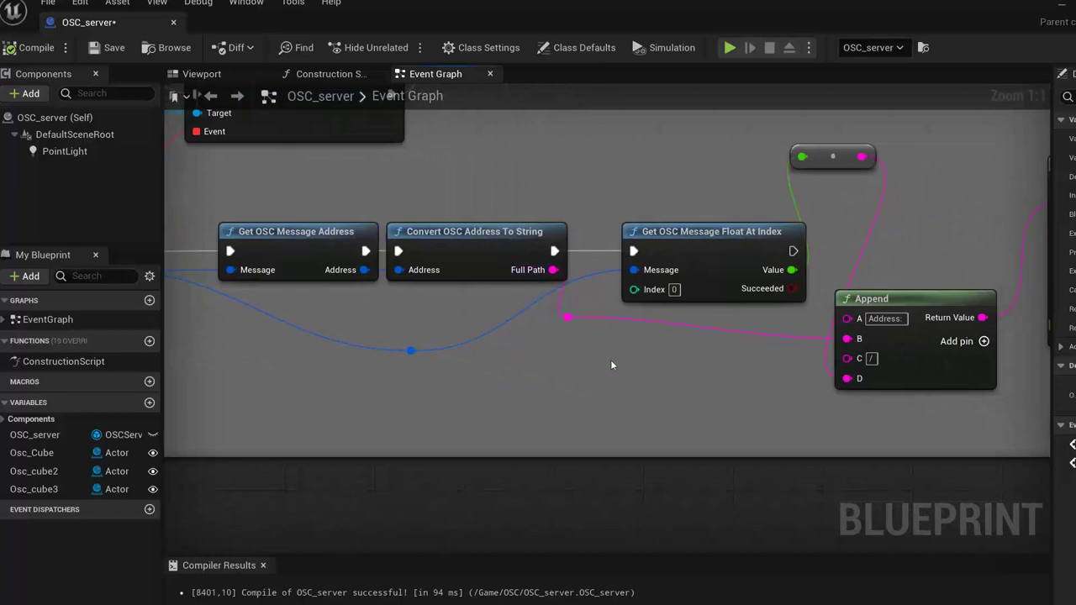
right_drag(613, 364, 457, 359)
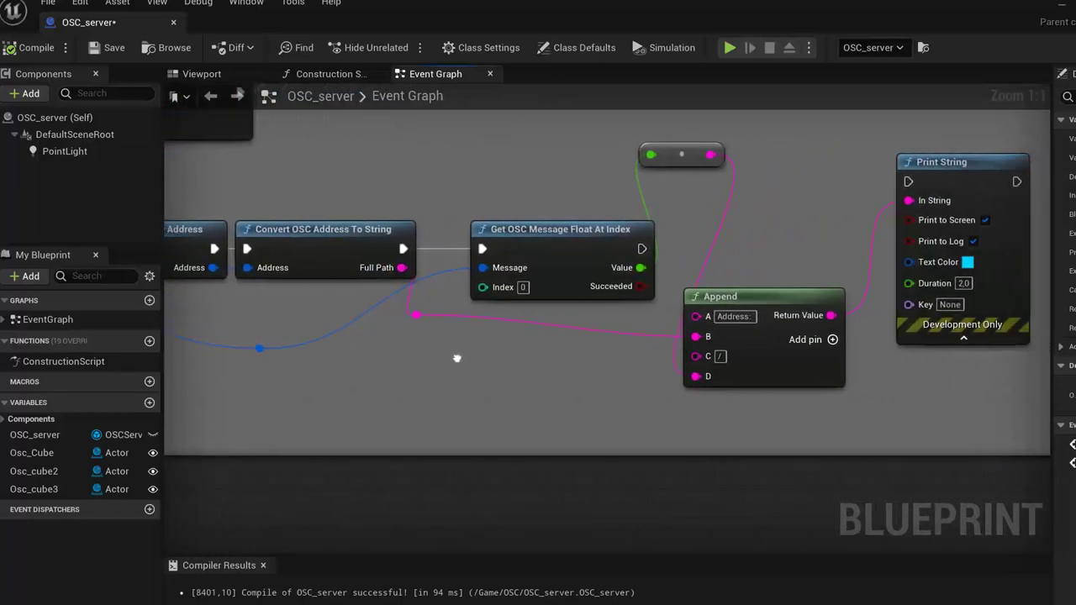
drag(933, 166, 917, 195)
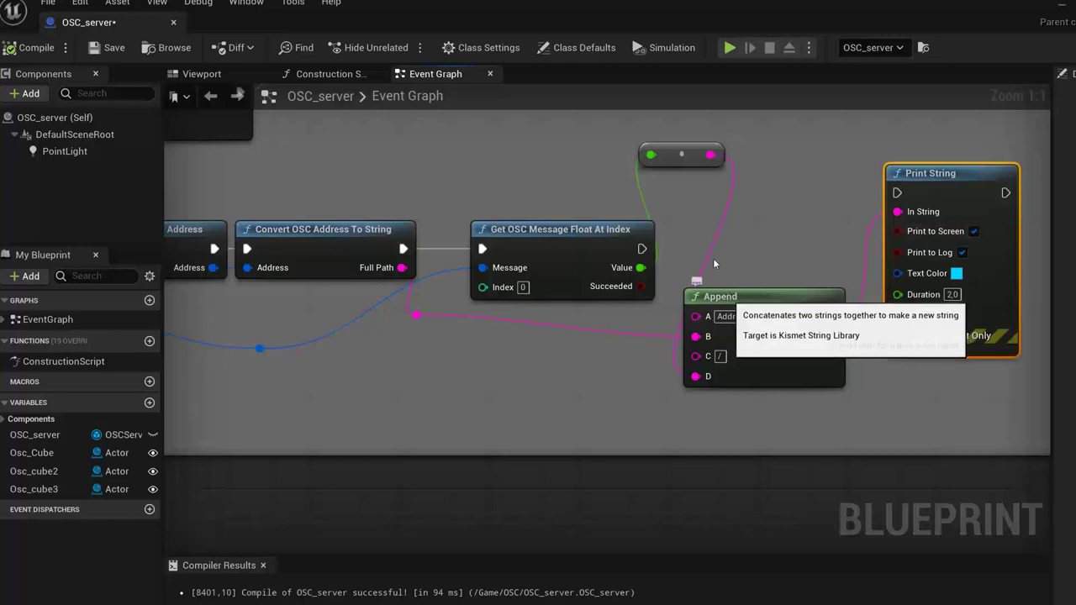
drag(665, 155, 659, 288)
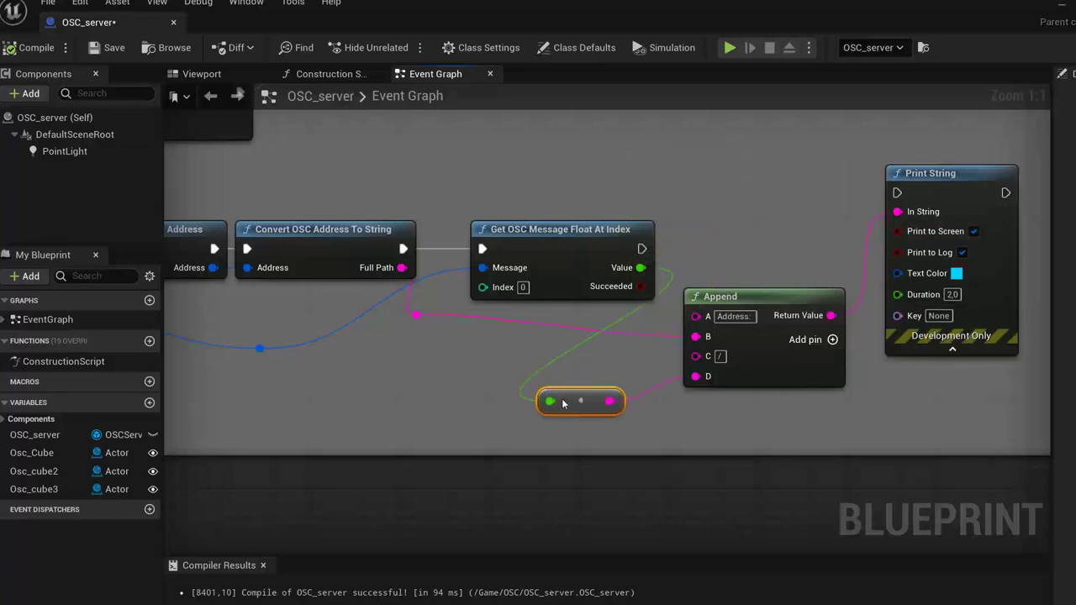
drag(563, 404, 556, 382)
drag(548, 236, 536, 225)
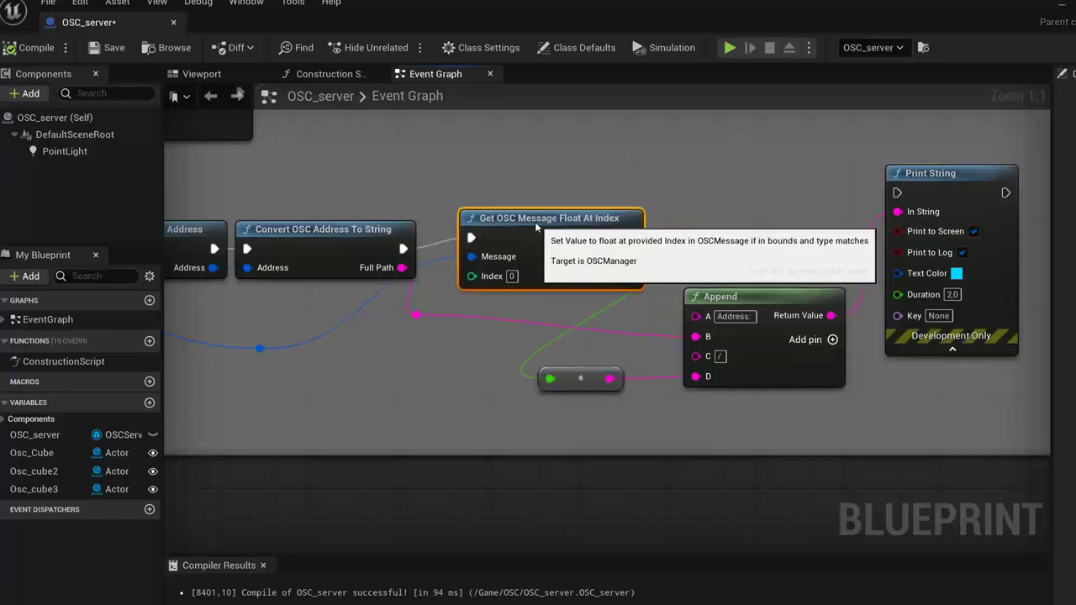
drag(274, 229, 284, 219)
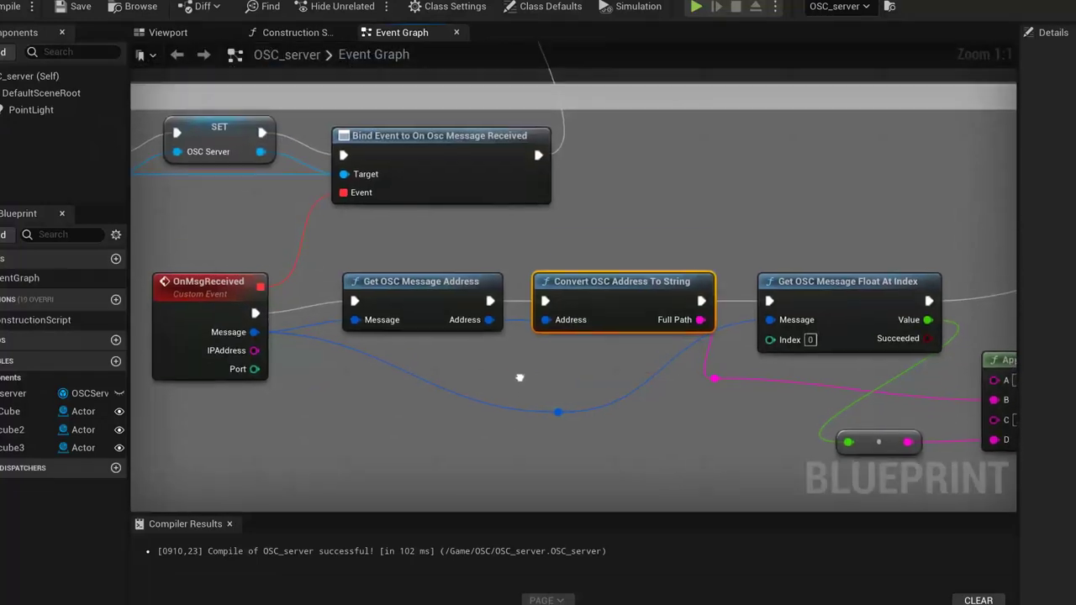
Step: Realign Convert OSC Address To String and Print String, then lower the Blueprint window to reveal OSC_map
right_drag(526, 293, 486, 348)
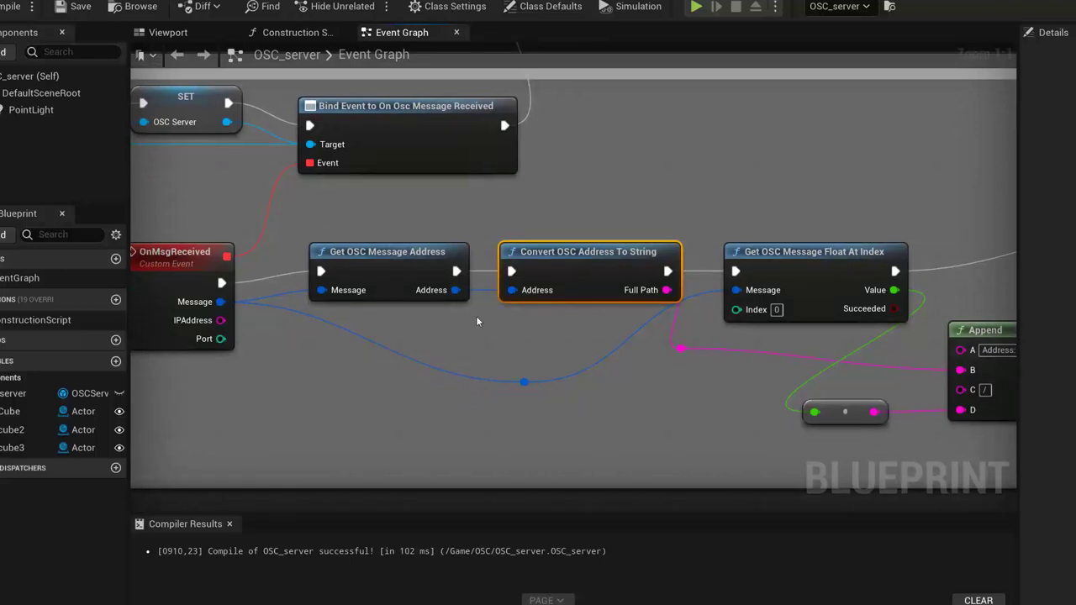
right_drag(477, 321, 336, 319)
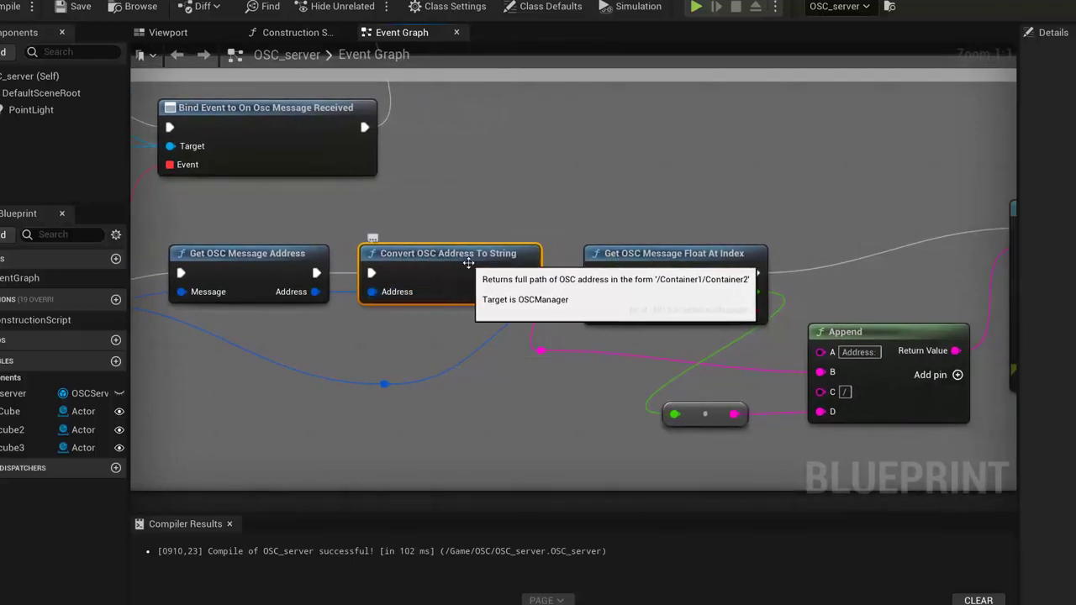
right_drag(509, 281, 358, 280)
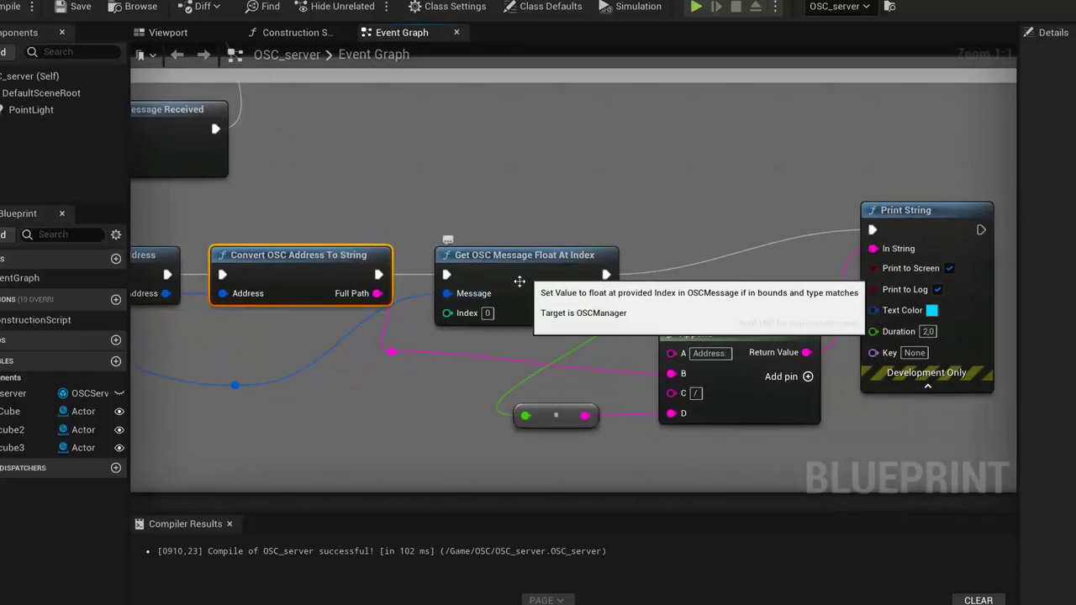
drag(319, 263, 318, 240)
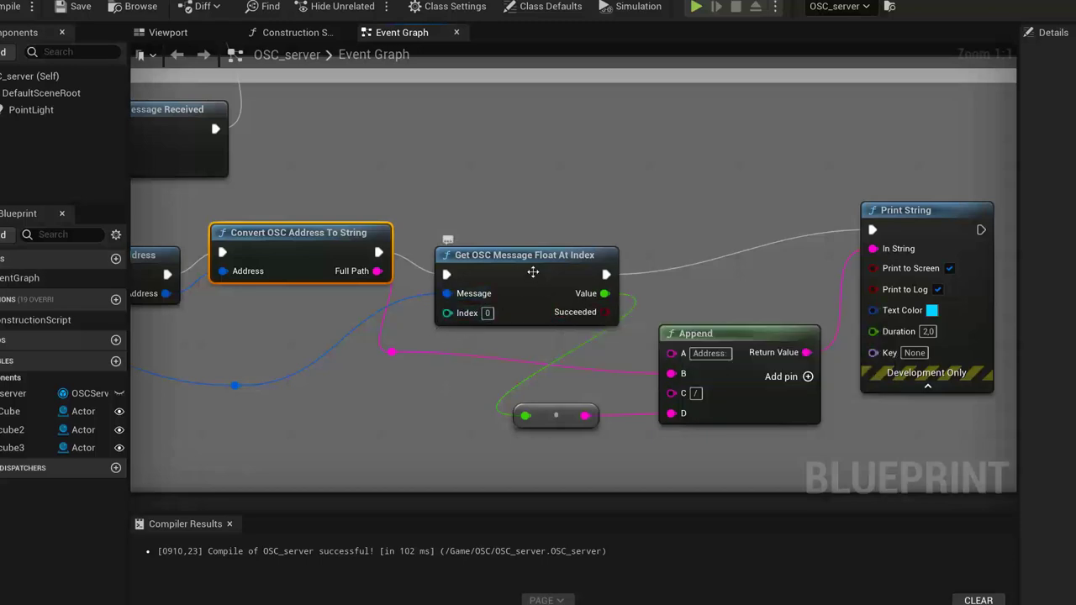
right_drag(611, 353, 556, 263)
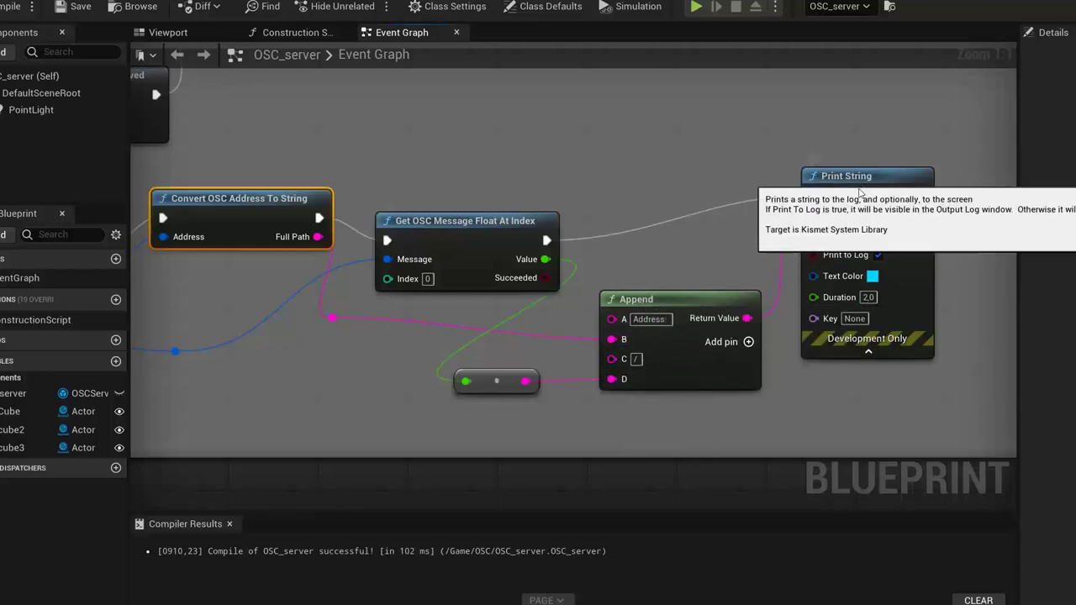
drag(846, 205, 857, 239)
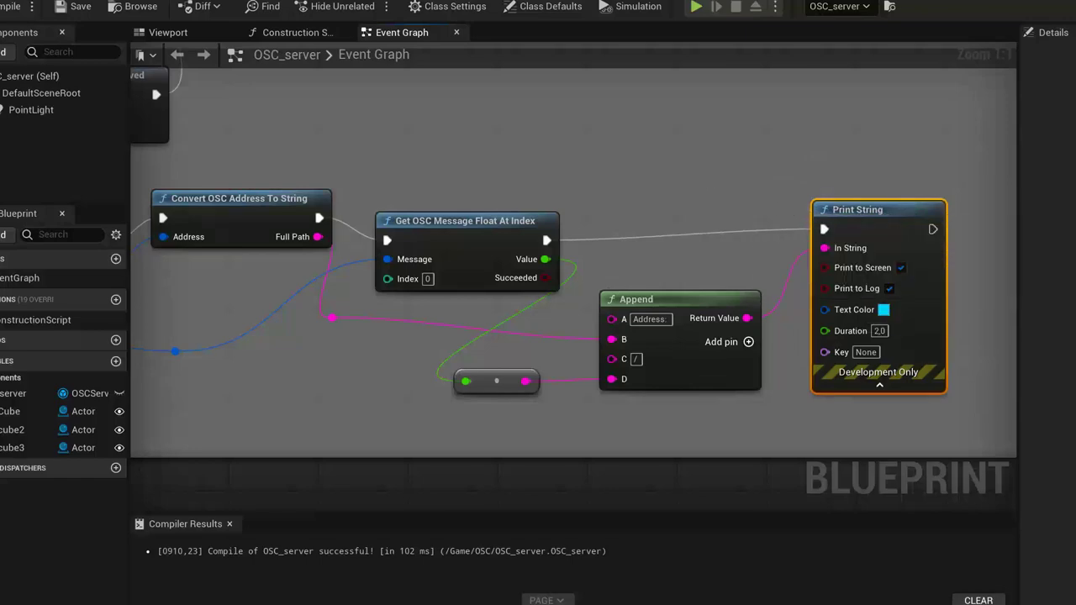
drag(361, 16, 364, 524)
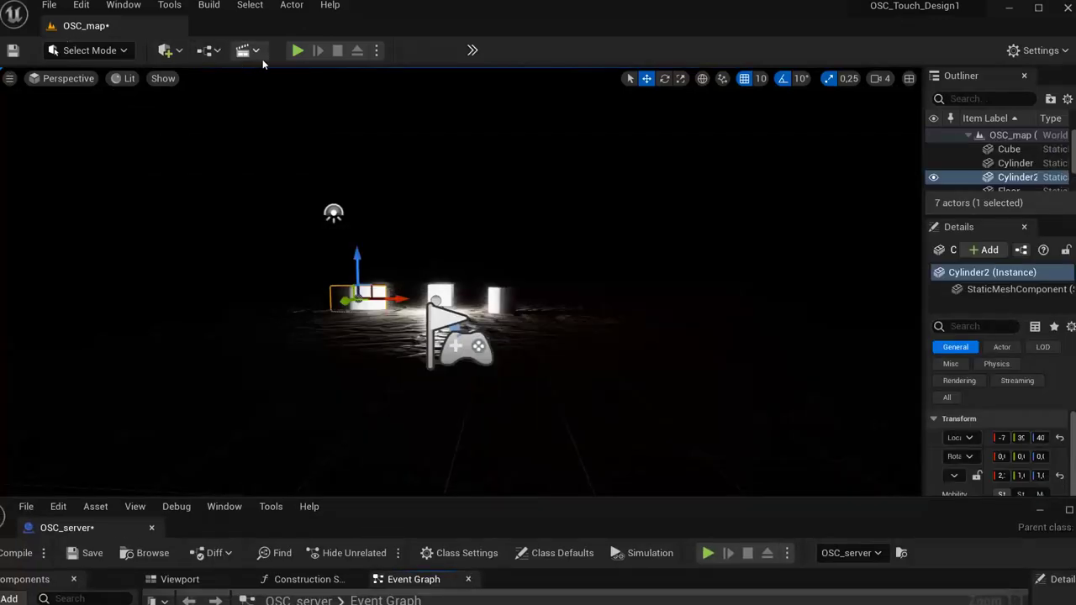
Step: Play the level and raise the Blueprint editor to watch OSC messages flow into Print String
click(298, 52)
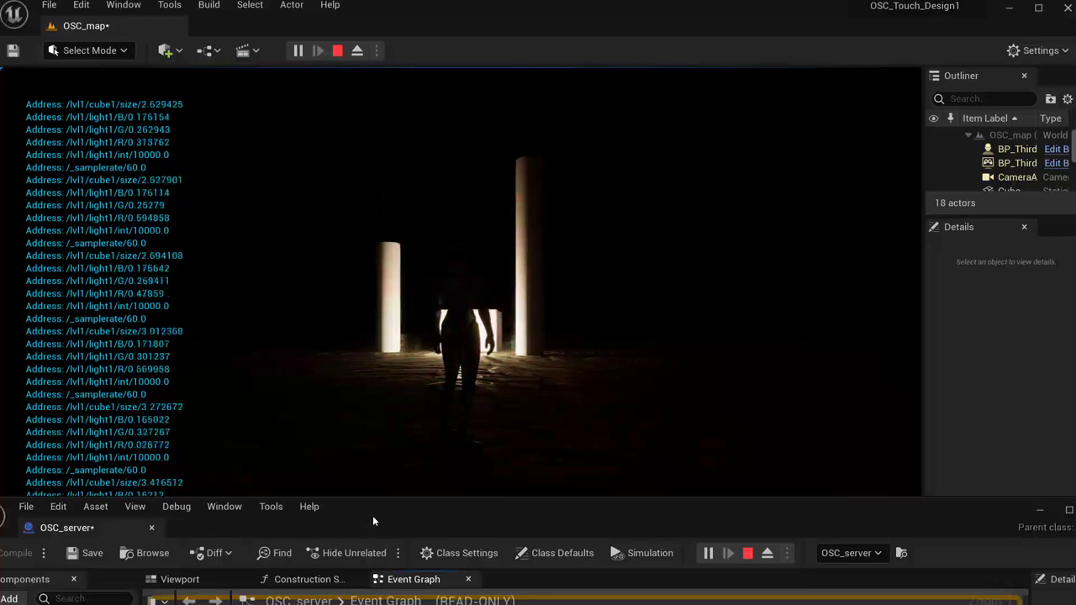
drag(372, 515, 333, 14)
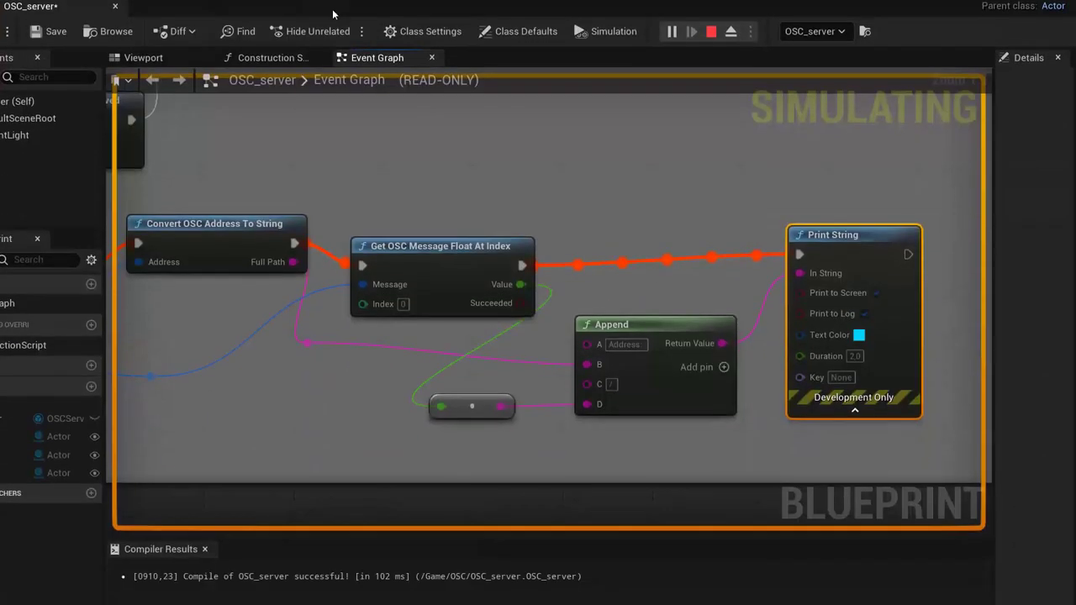
Step: Follow the live message chain from Get OSC Message Address through Append to Print String
mouse_move(232, 395)
right_down()
mouse_move(411, 412)
mouse_move(411, 286)
mouse_move(318, 301)
right_up()
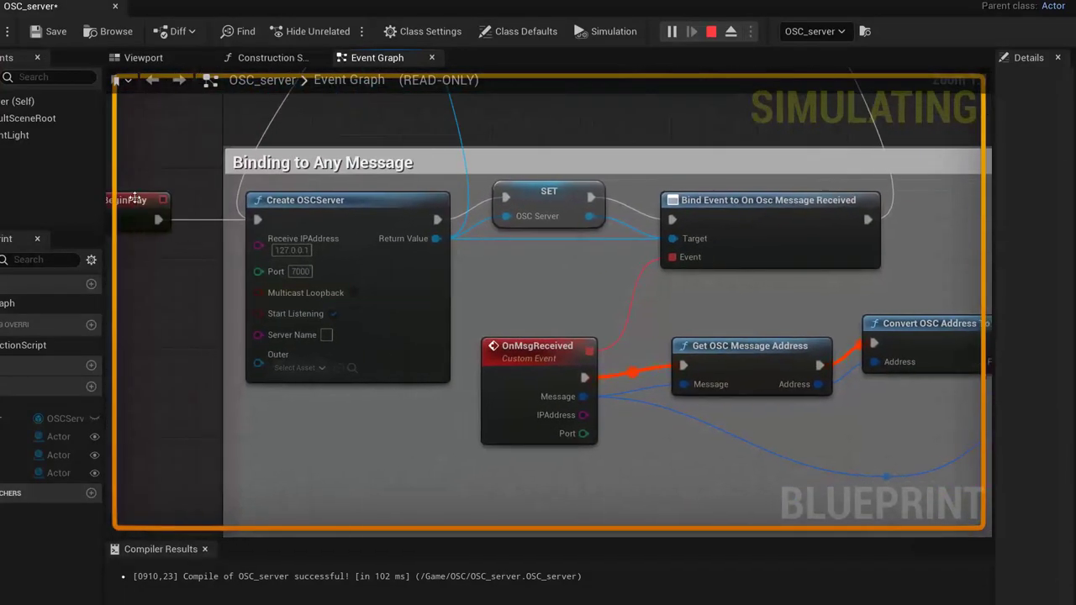
mouse_move(297, 211)
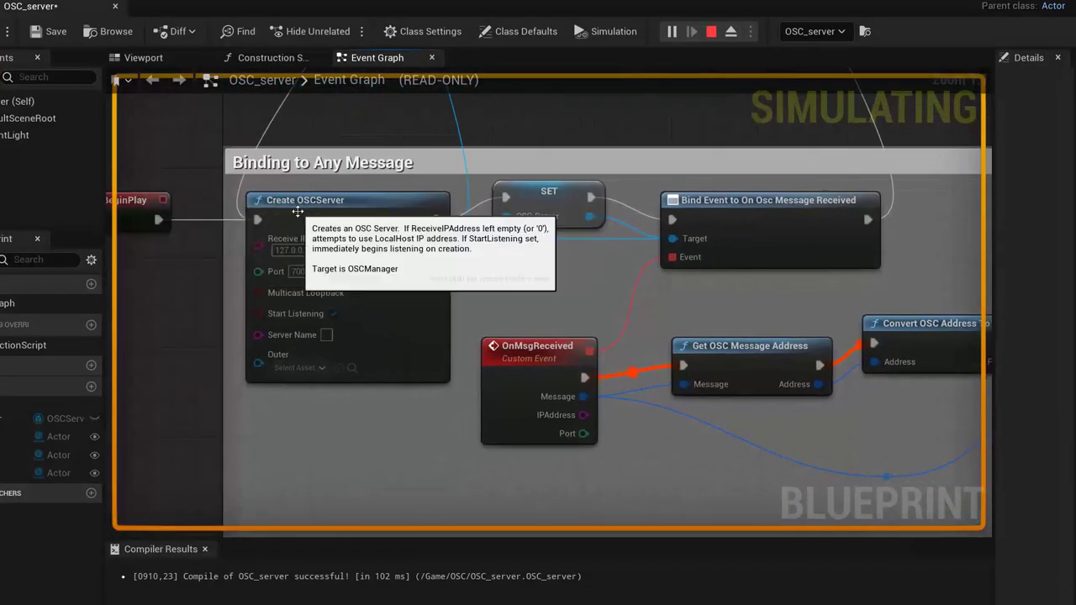
mouse_move(530, 260)
right_down()
mouse_move(488, 254)
mouse_move(350, 162)
mouse_move(377, 137)
right_up()
mouse_move(367, 227)
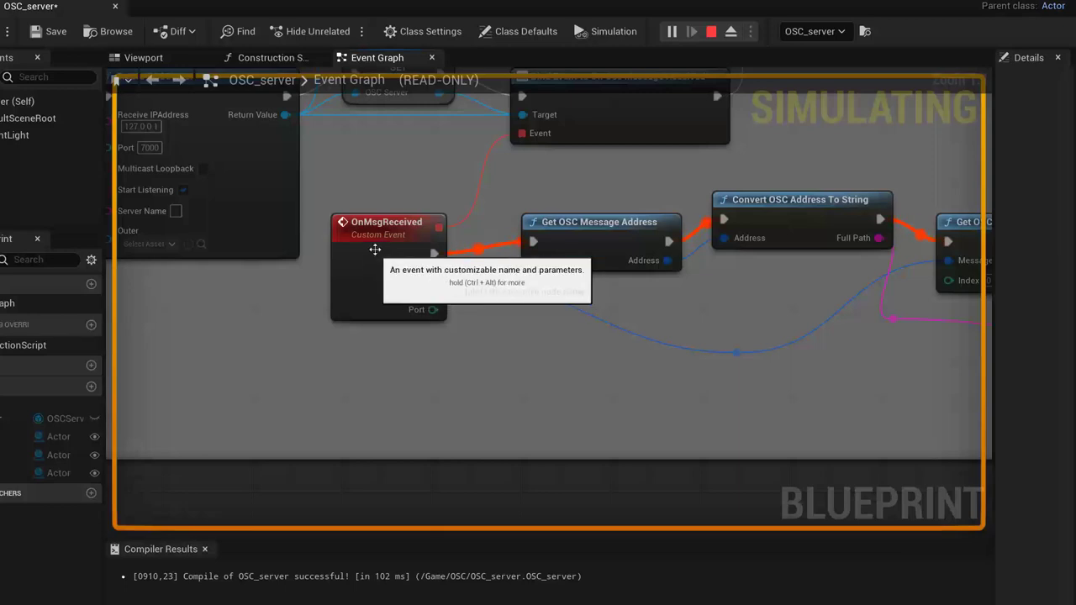
right_drag(494, 323, 291, 251)
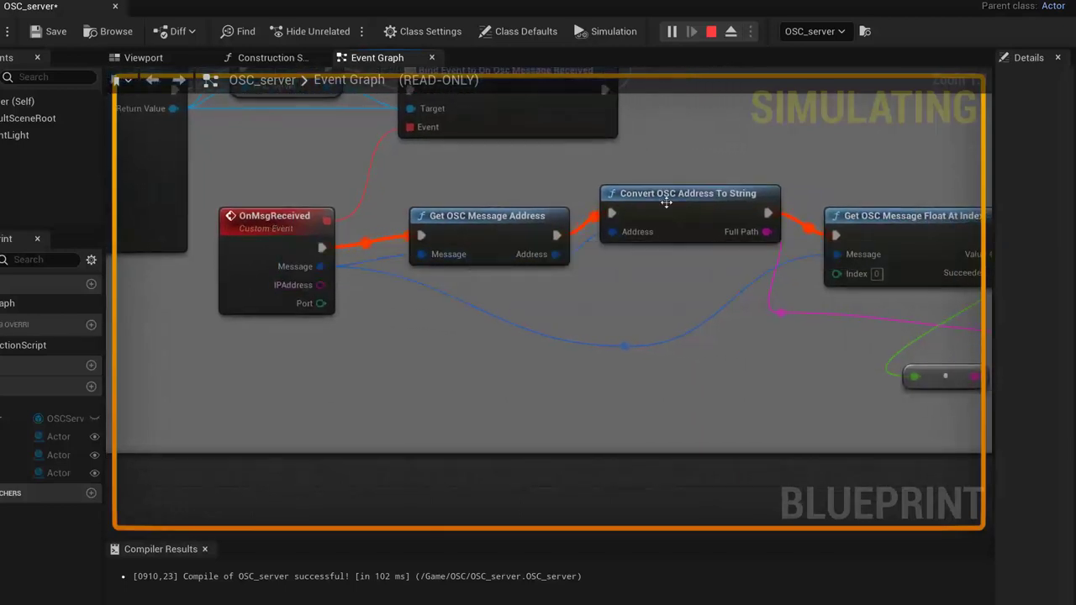
right_drag(687, 297, 438, 277)
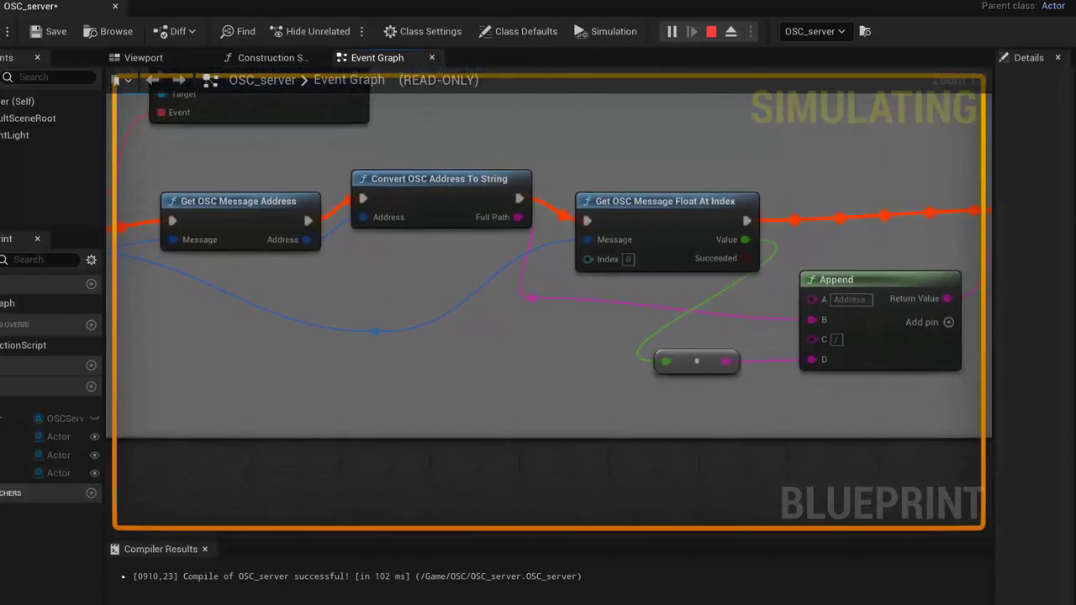
right_drag(585, 357, 375, 322)
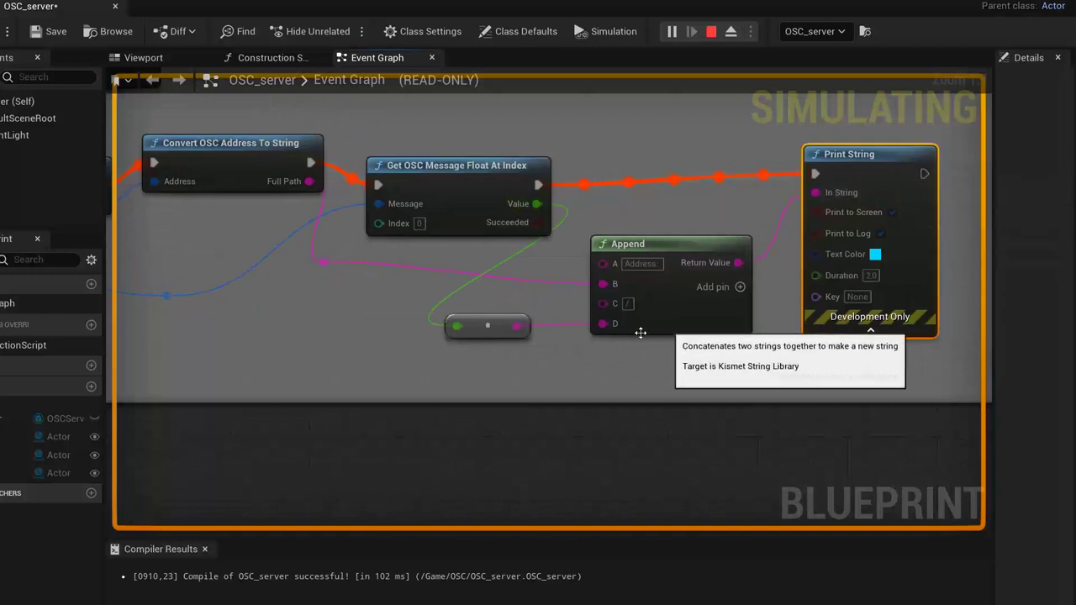
mouse_move(350, 325)
right_down()
mouse_move(556, 347)
mouse_move(390, 324)
right_up()
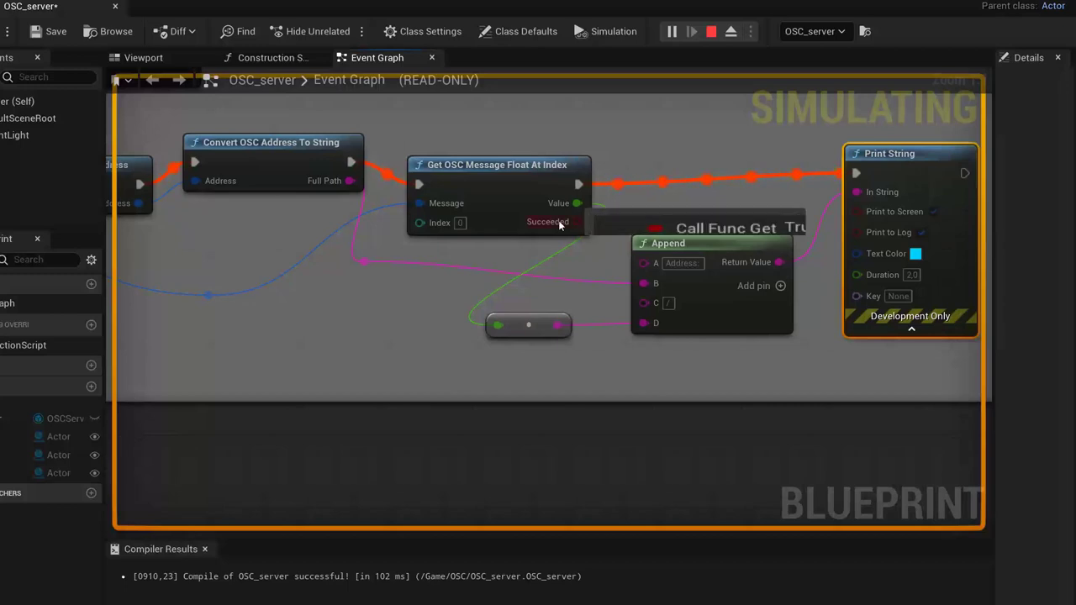
Step: Zoom out to the whole Binding to Any Message comment and stop the simulation
scroll(225, 257, down, 1)
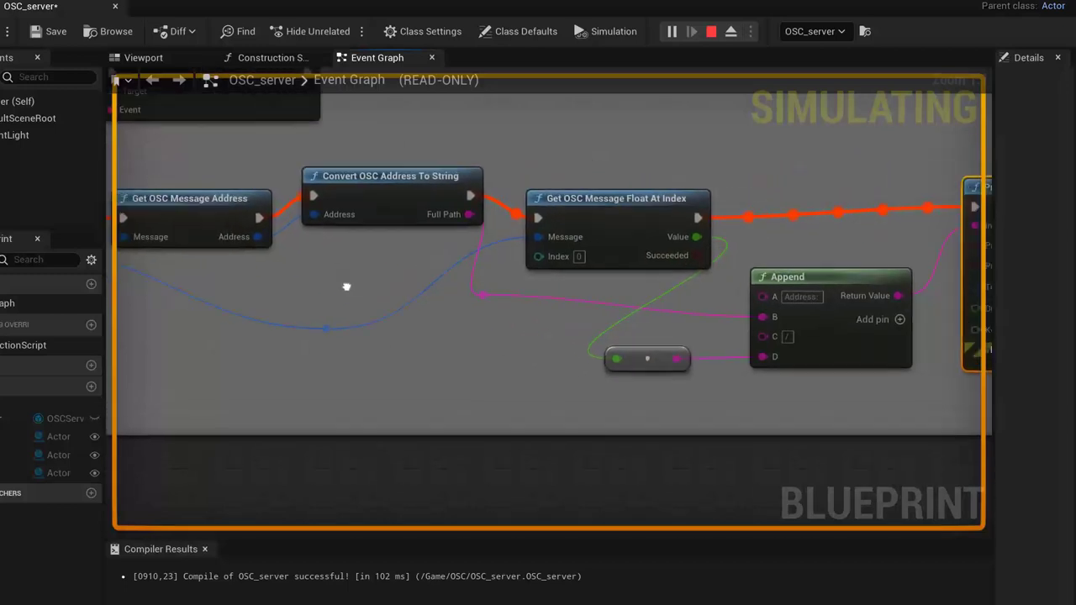
mouse_move(226, 257)
right_down()
mouse_move(432, 272)
mouse_move(504, 328)
right_up()
scroll(426, 271, down, 1)
scroll(505, 328, down, 1)
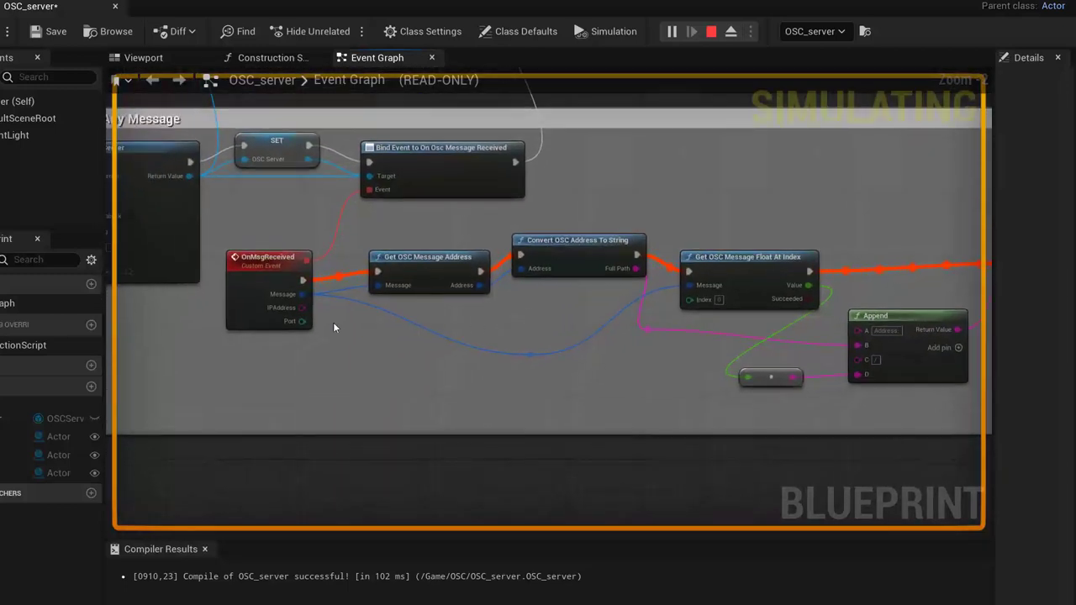
mouse_move(343, 336)
right_down()
mouse_move(372, 388)
mouse_move(290, 383)
right_up()
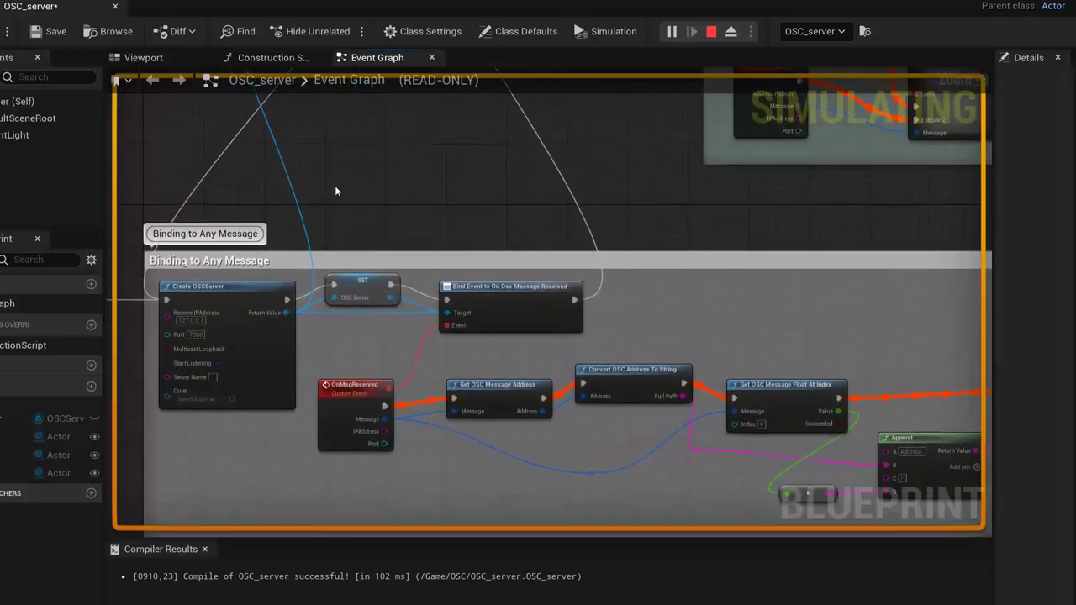
right_drag(334, 185, 338, 220)
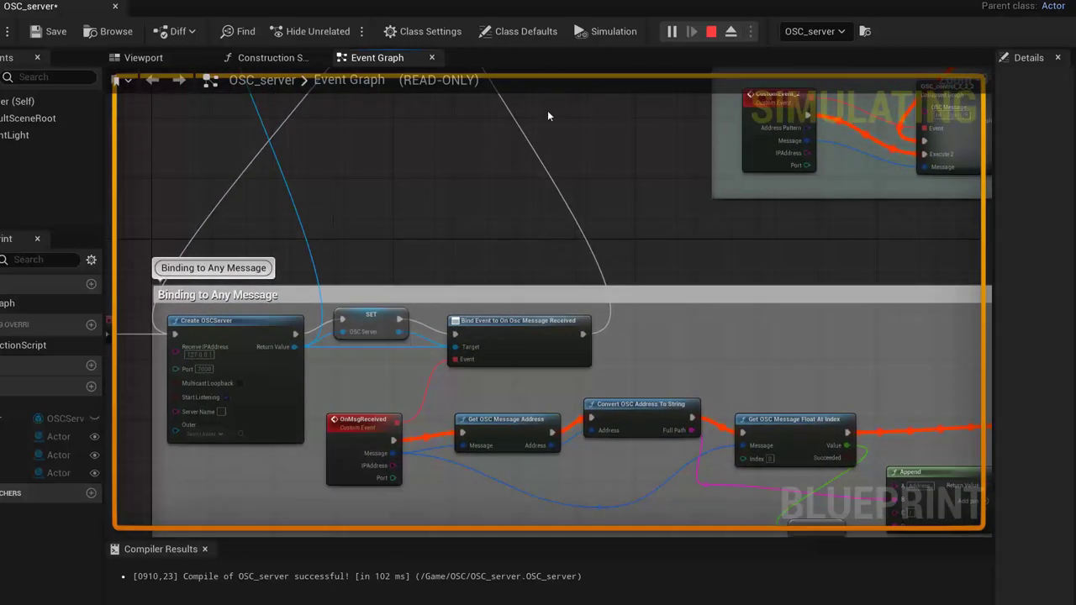
click(709, 37)
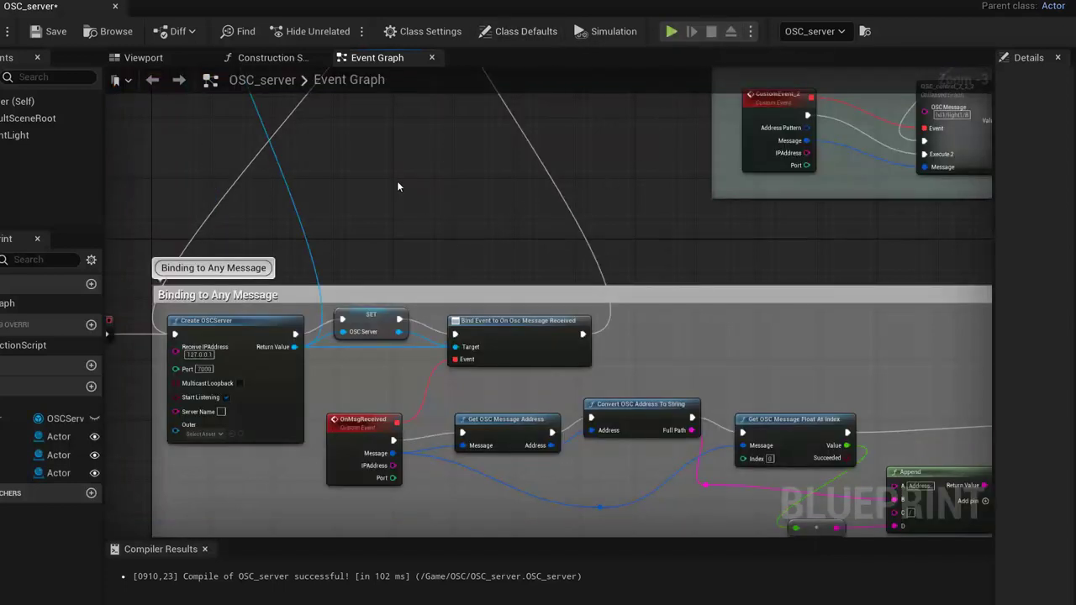
right_drag(403, 181, 474, 371)
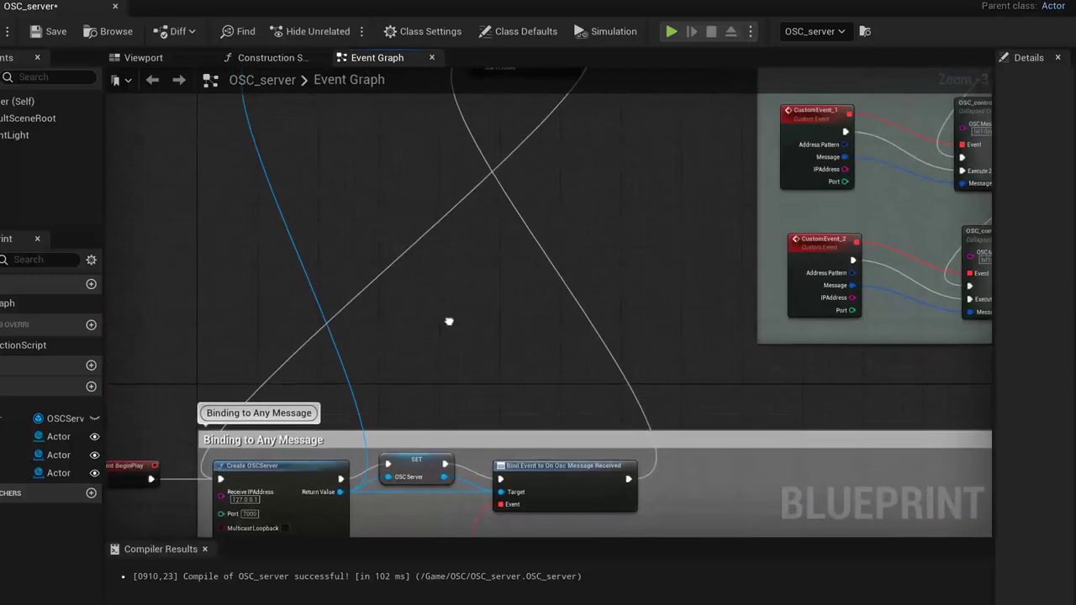
right_drag(381, 239, 399, 65)
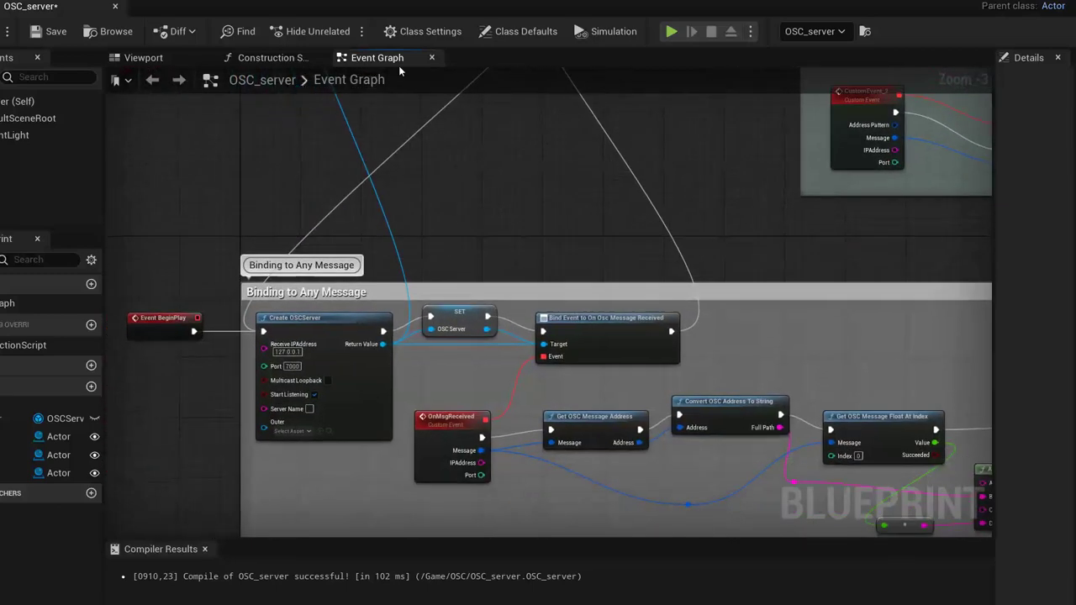
scroll(387, 295, up, 2)
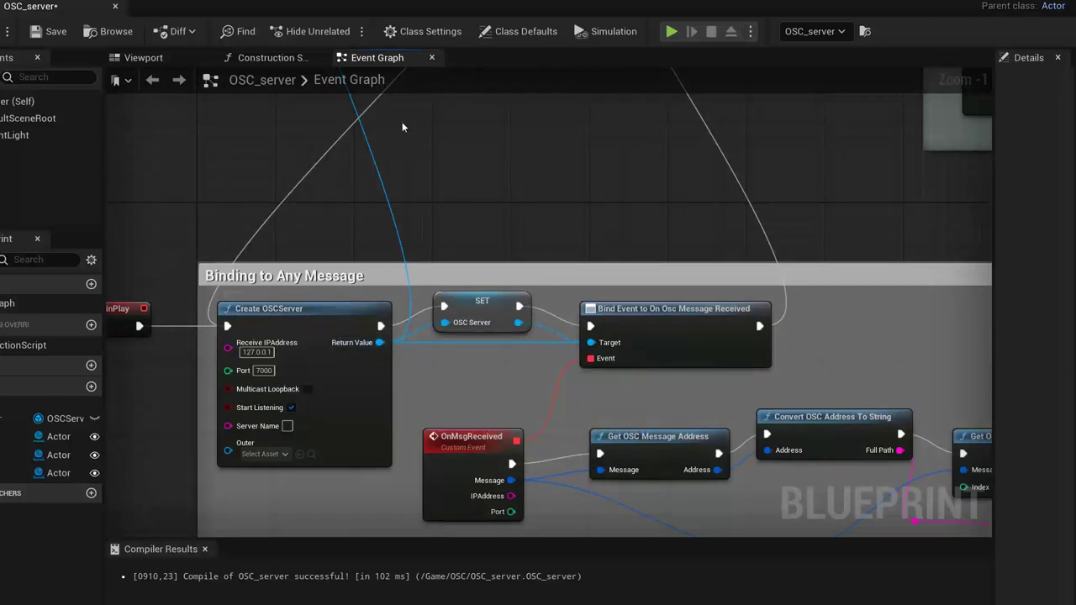
right_drag(476, 175, 480, 432)
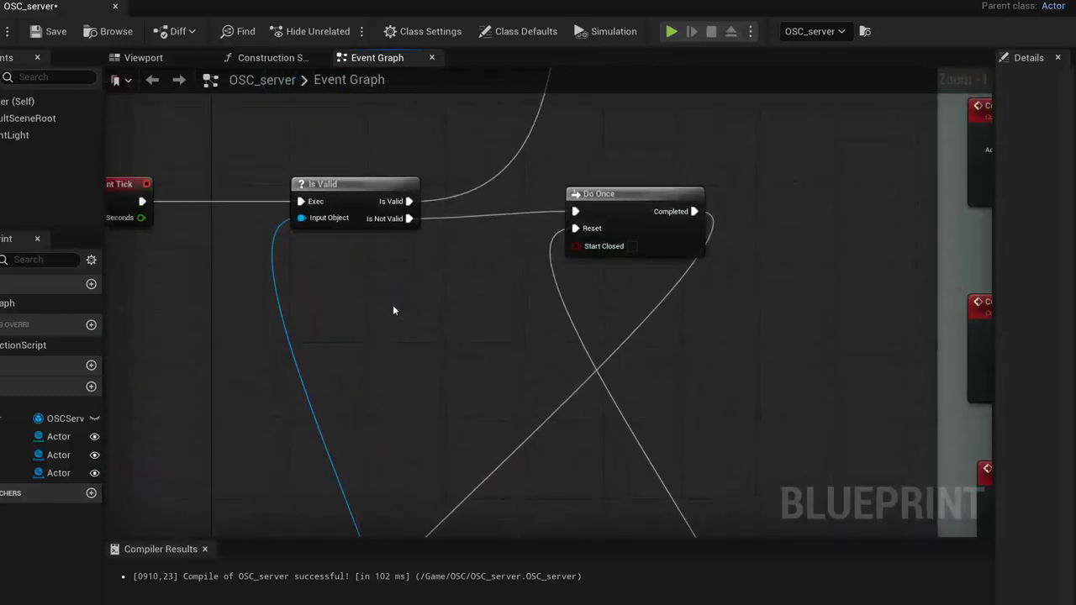
mouse_move(392, 307)
right_down()
mouse_move(460, 400)
mouse_move(399, 338)
right_up()
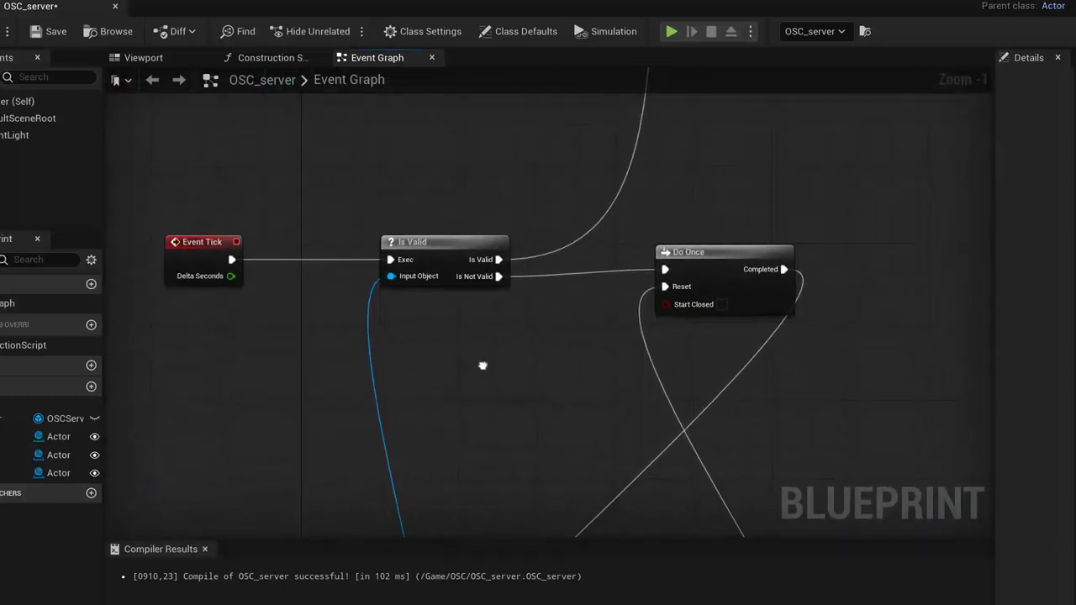
mouse_move(214, 240)
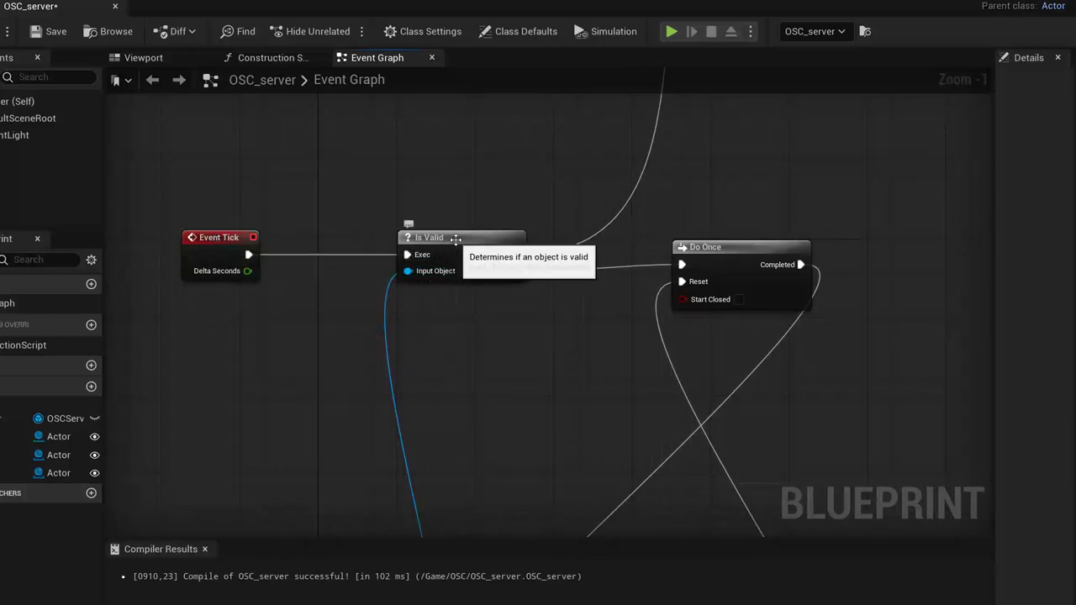
mouse_move(526, 335)
right_down()
mouse_move(392, 407)
mouse_move(443, 320)
mouse_move(423, 344)
right_up()
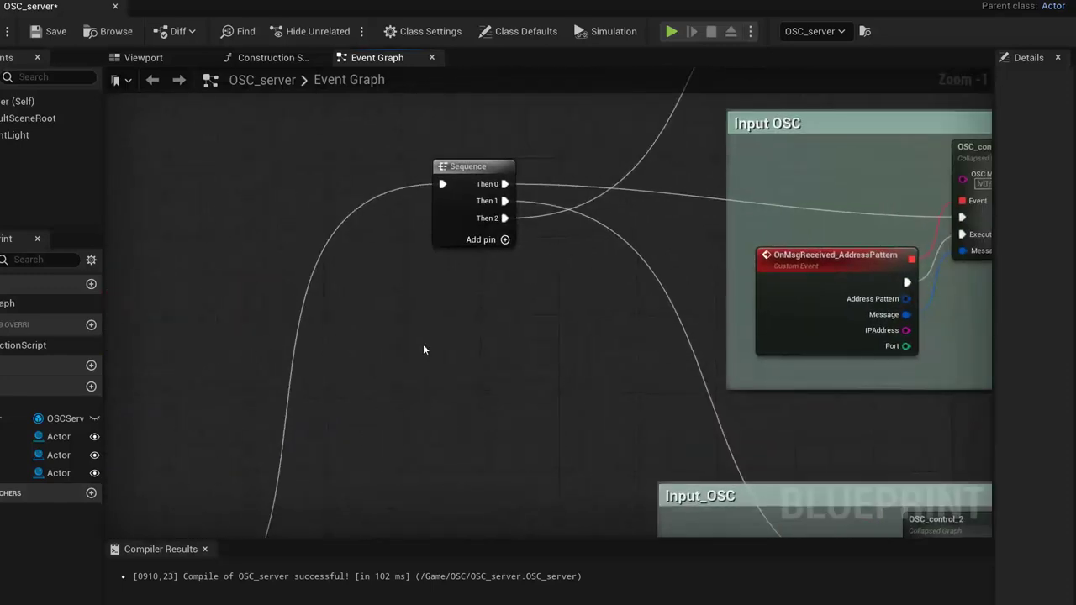
click(463, 179)
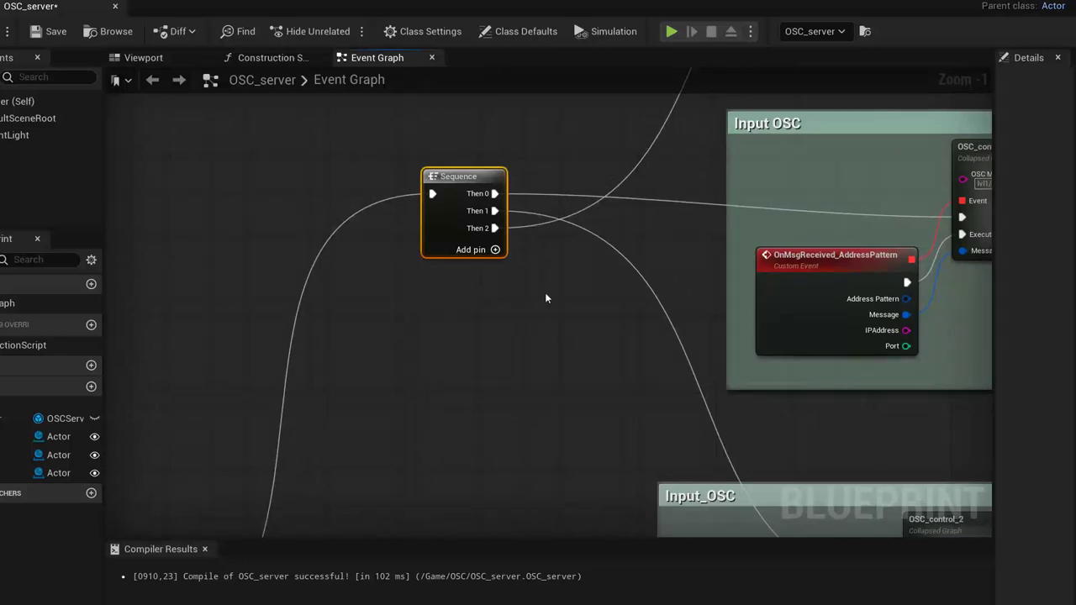
right_drag(561, 324, 437, 431)
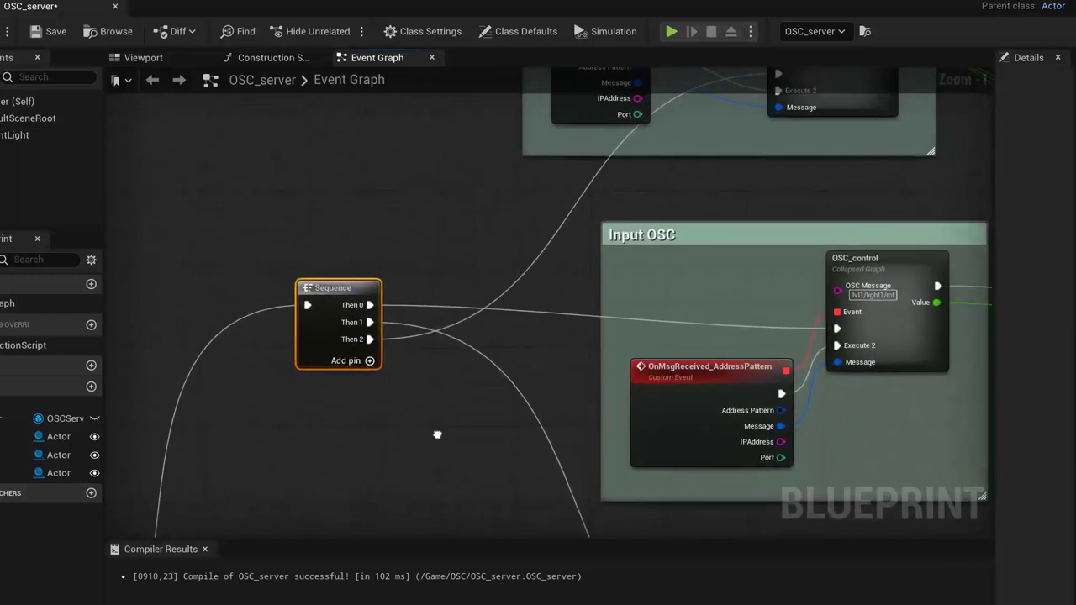
scroll(527, 366, down, 1)
mouse_move(528, 350)
right_down()
mouse_move(473, 337)
mouse_move(472, 288)
mouse_move(547, 363)
right_up()
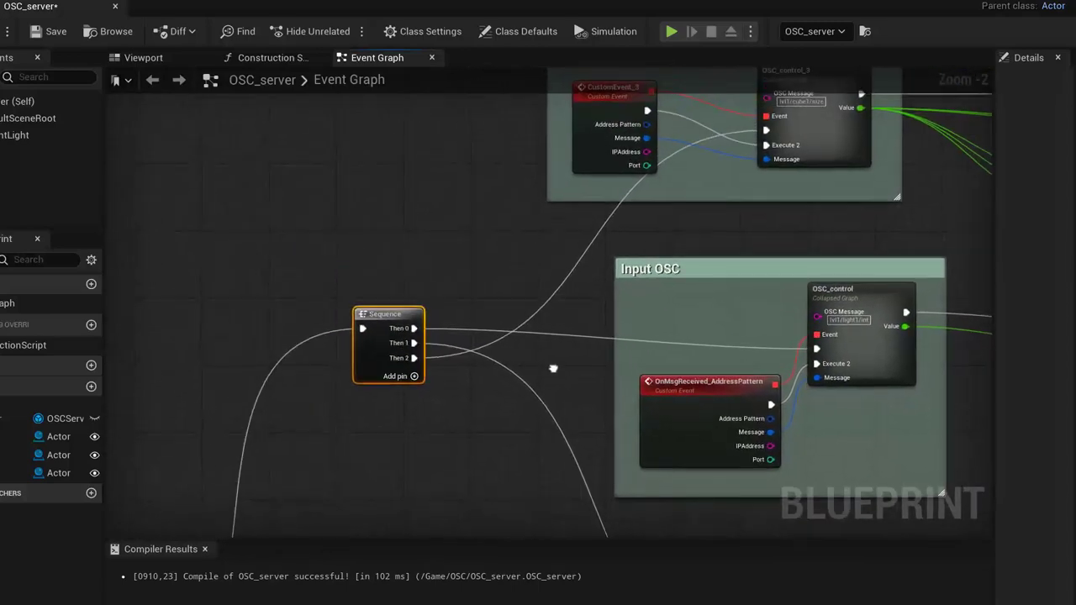
right_drag(500, 258, 415, 384)
scroll(431, 342, up, 2)
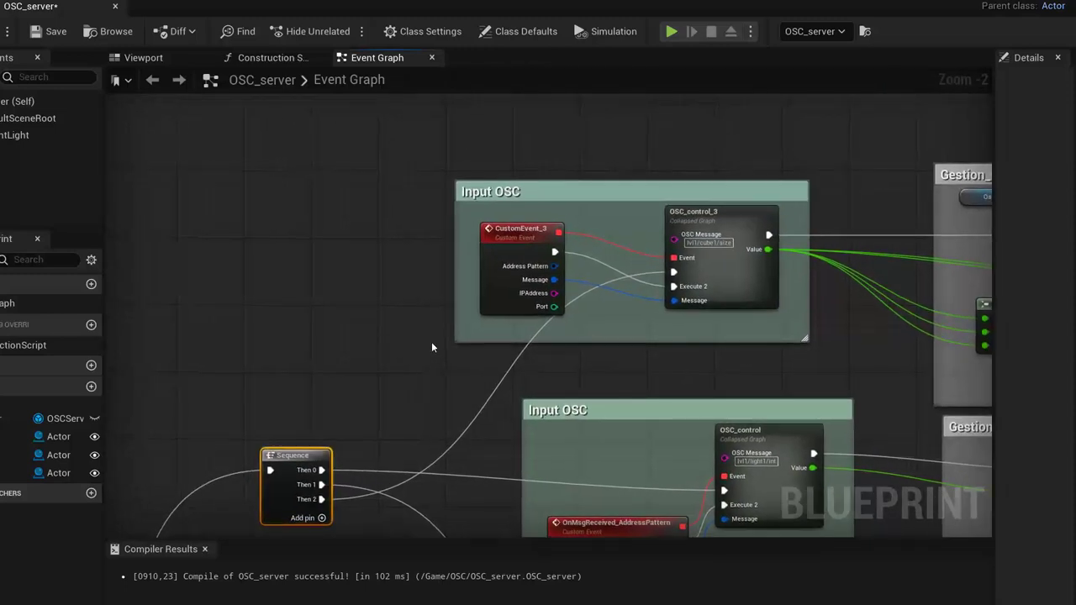
right_drag(437, 313, 427, 355)
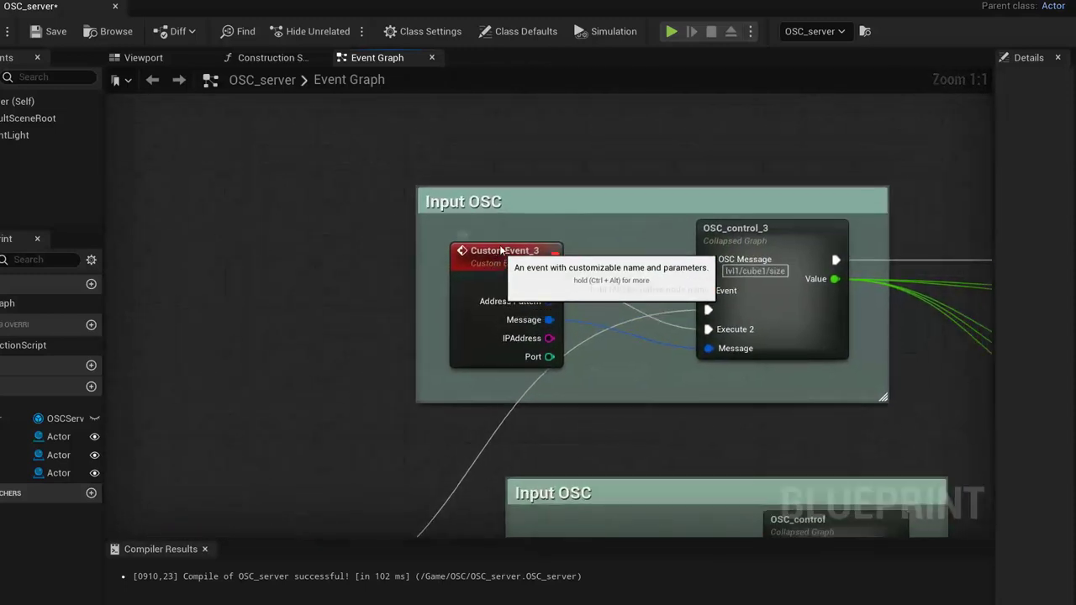
drag(504, 256, 504, 244)
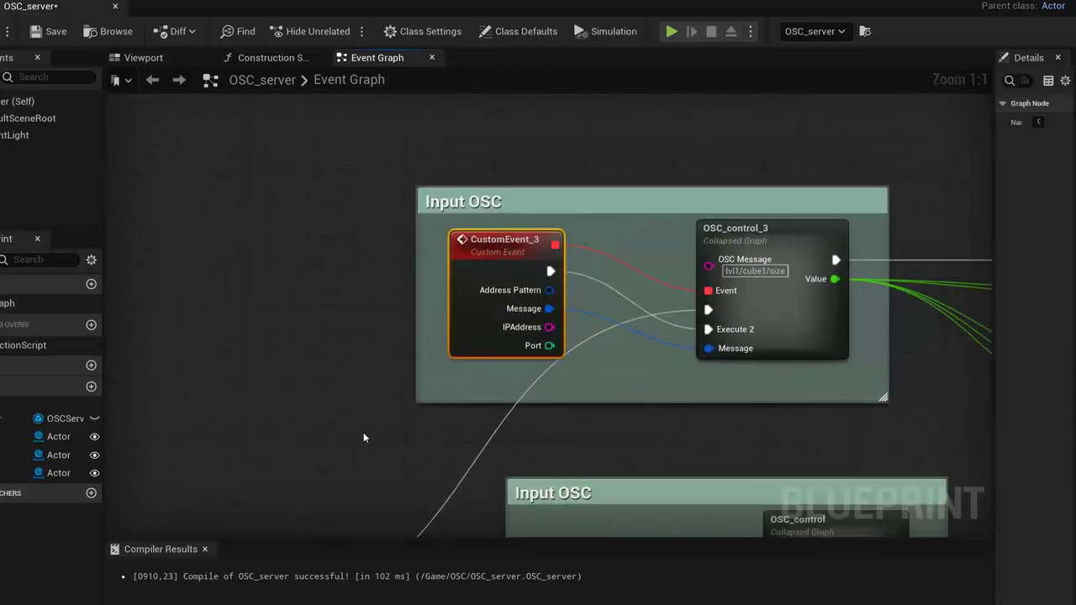
scroll(426, 358, down, 1)
mouse_move(363, 437)
right_down()
mouse_move(425, 358)
mouse_move(437, 319)
right_up()
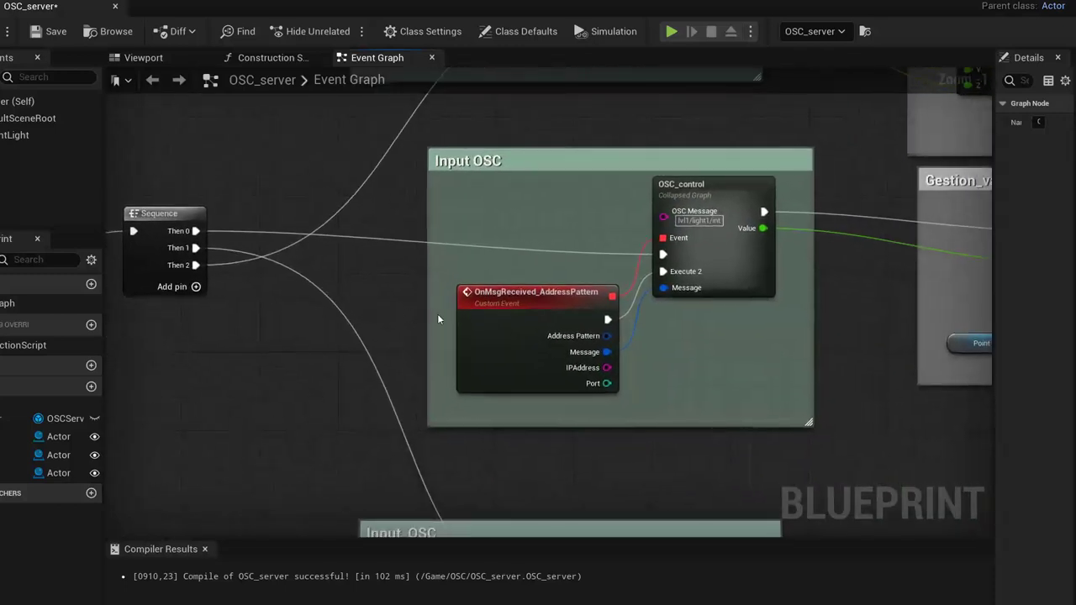
scroll(438, 318, up, 1)
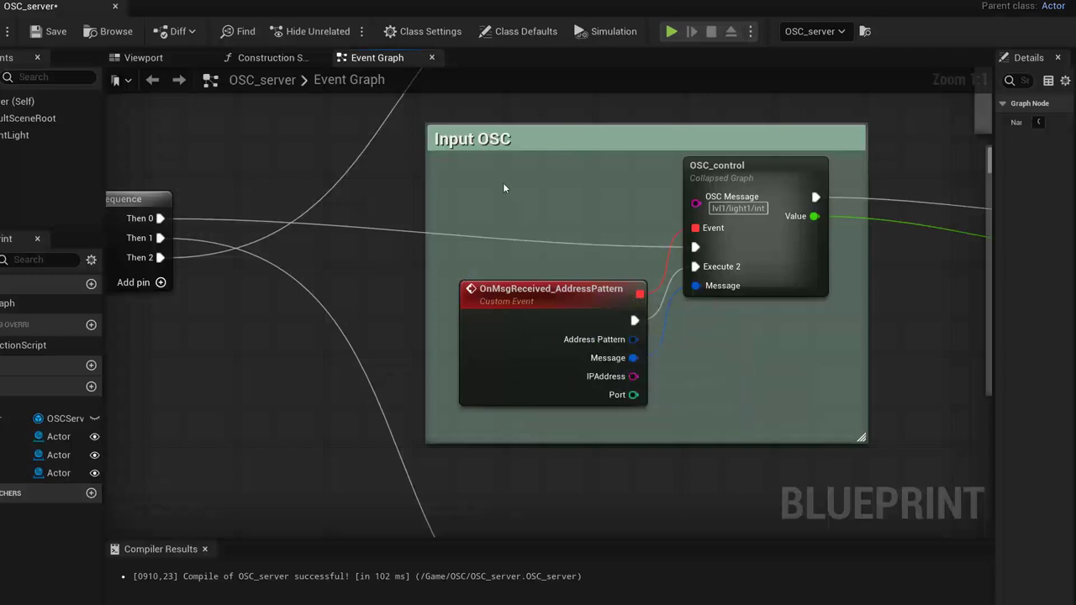
right_drag(506, 185, 505, 400)
right_drag(491, 290, 475, 349)
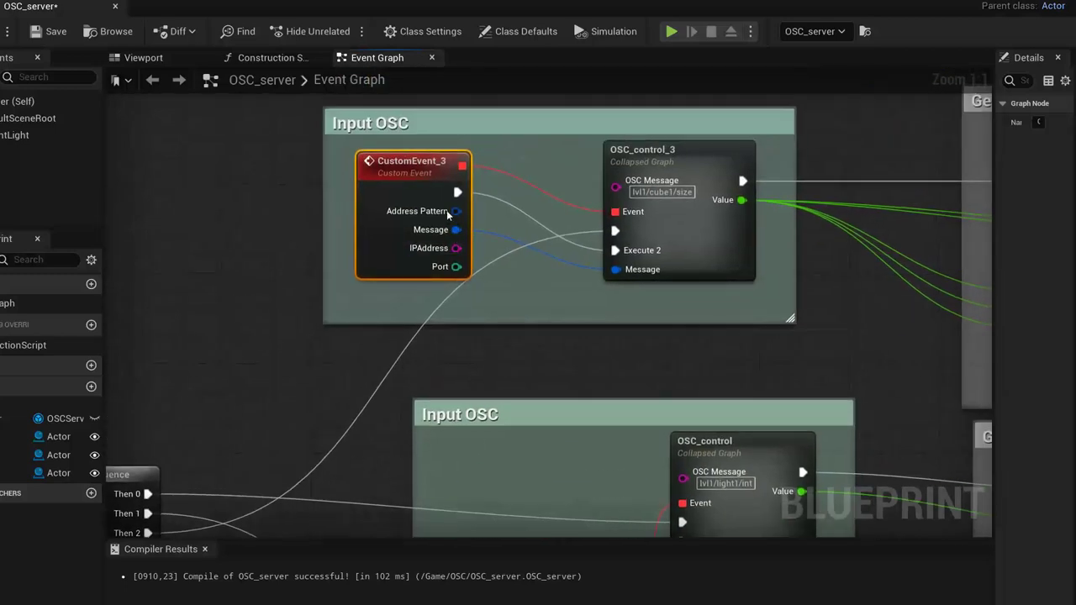
click(675, 154)
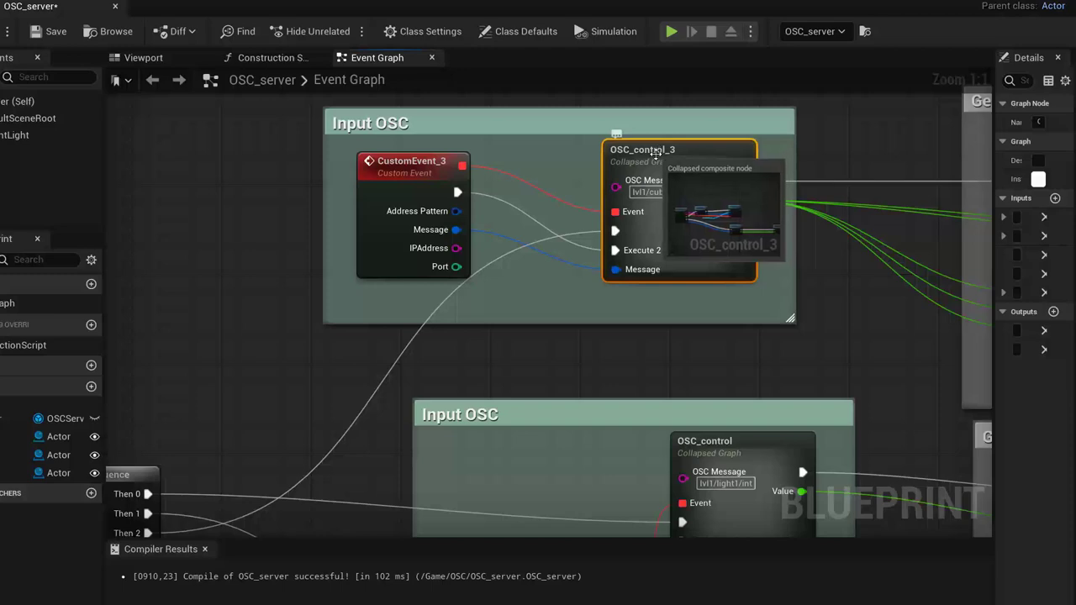
click(679, 152)
key(Escape)
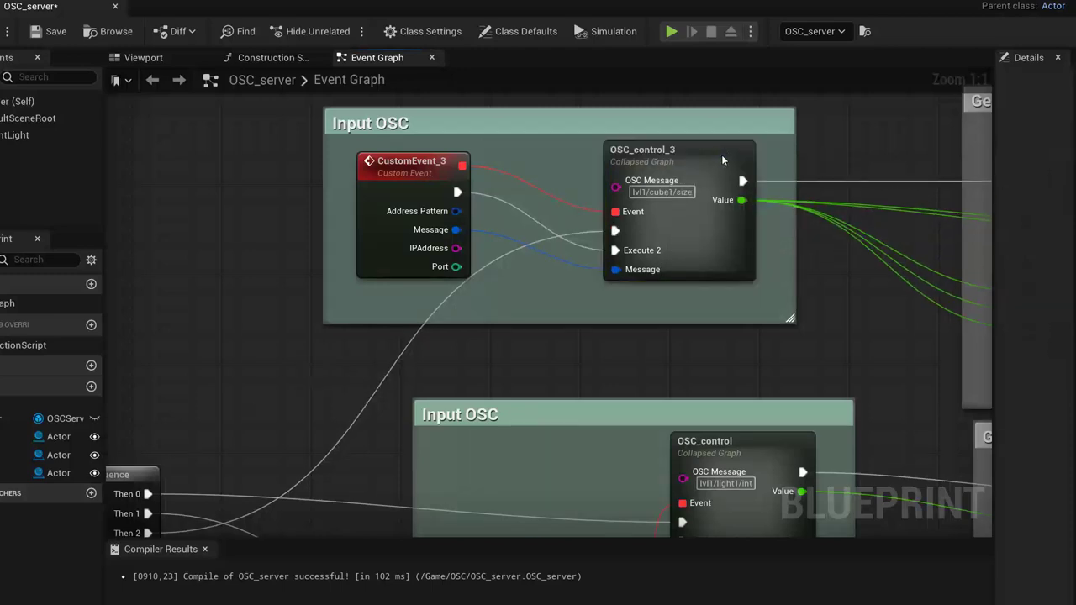
Step: Open the OSC_control_3 graph and nudge the Convert String to OSCAddress and OSC Server nodes
double_click(721, 152)
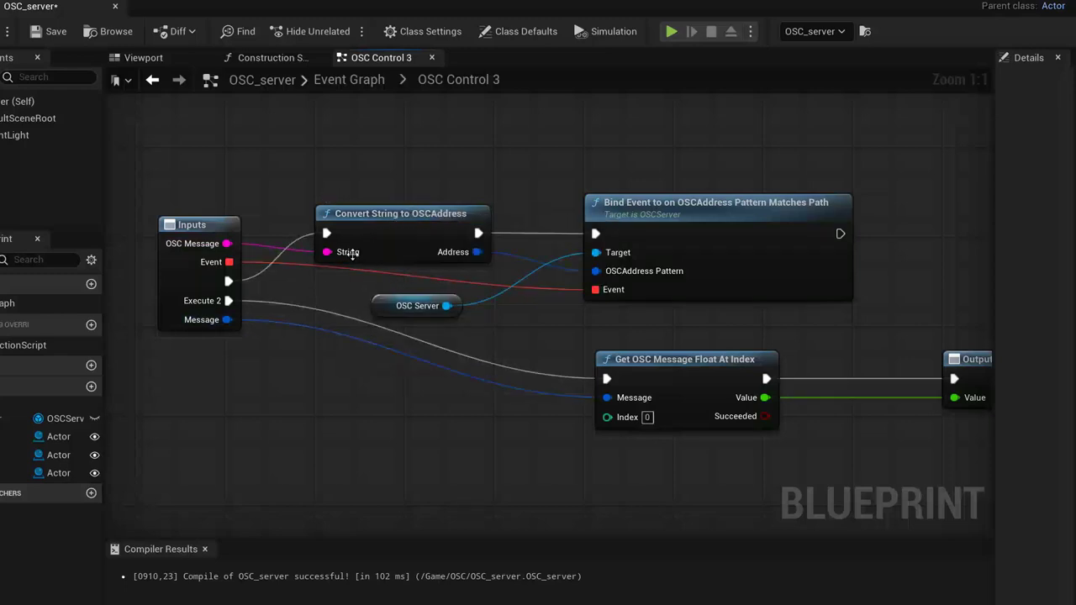
drag(387, 215, 386, 209)
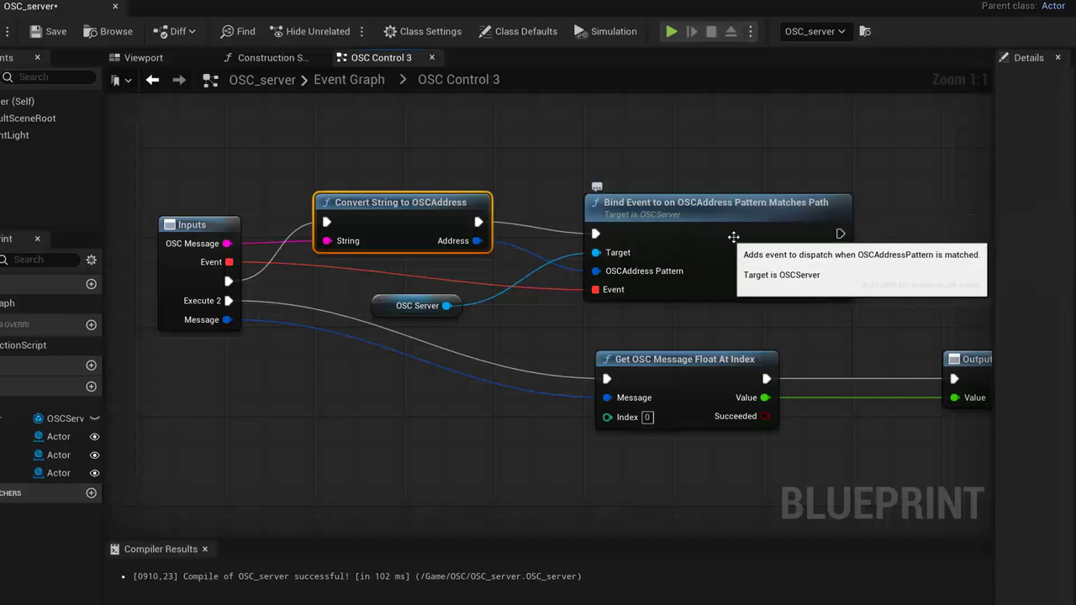
drag(386, 304, 405, 305)
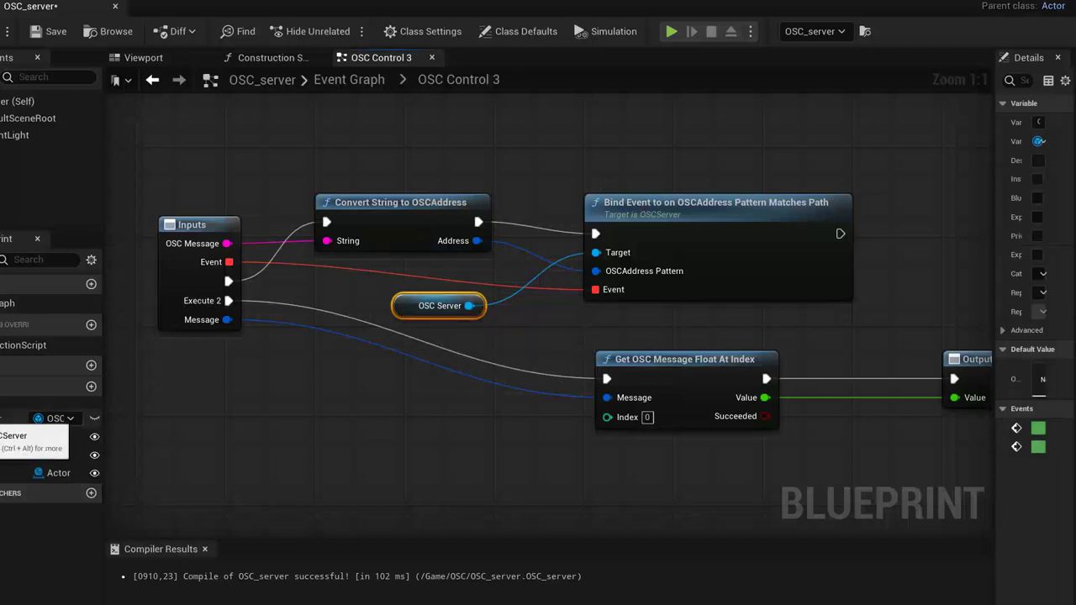
Step: Review the OSC_server variable in a widened Details panel, then view the Construction Script
click(59, 418)
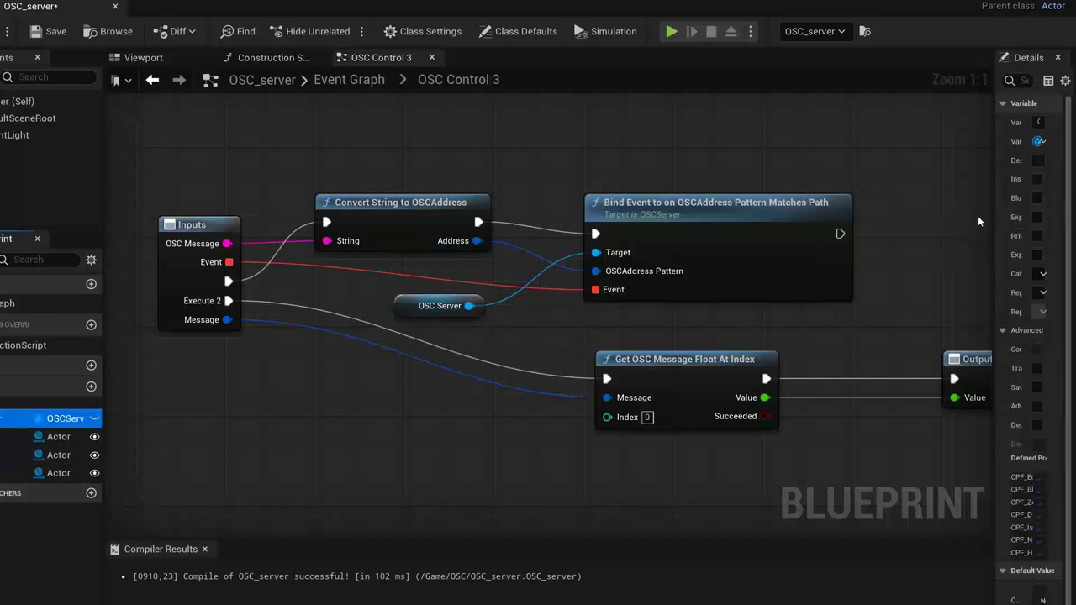
drag(993, 226, 771, 241)
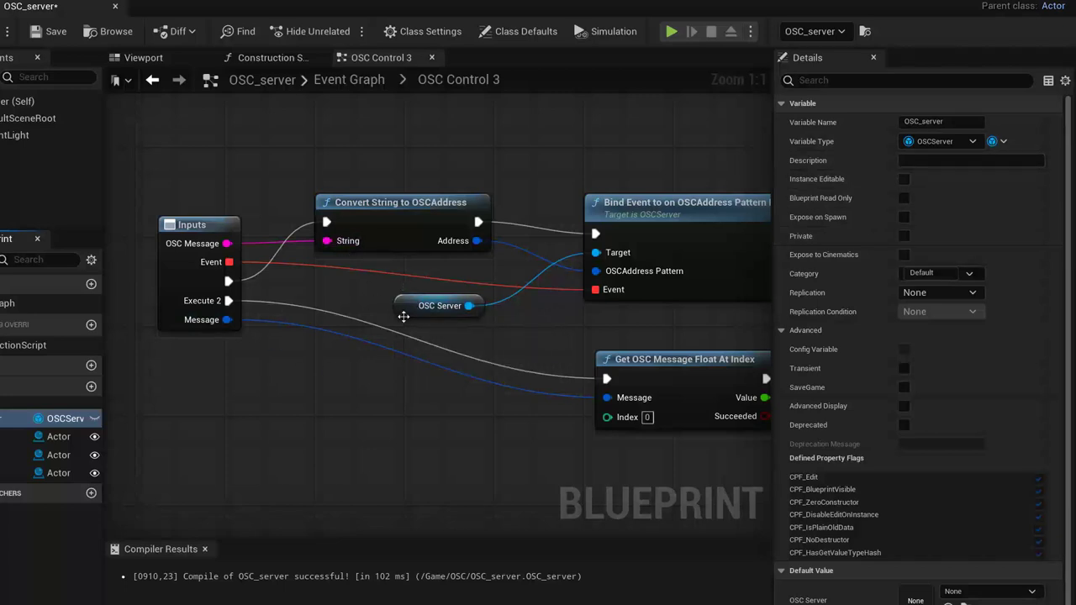
click(248, 59)
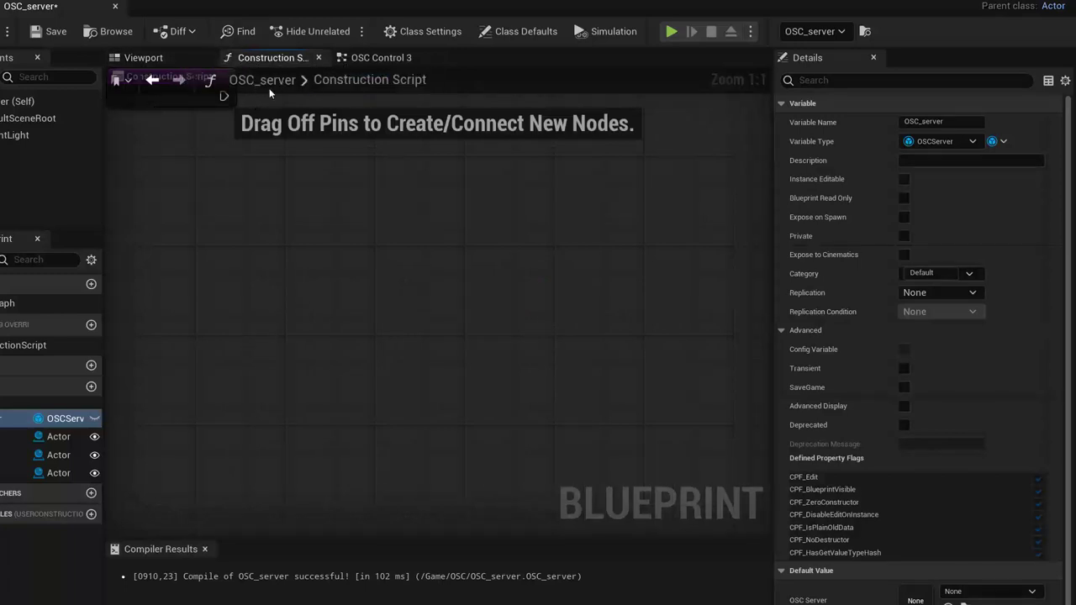
Step: Return to the full Event Graph and bring the Sequence, Do Once and Input OSC groups into view
key(alt+Left)
click(349, 79)
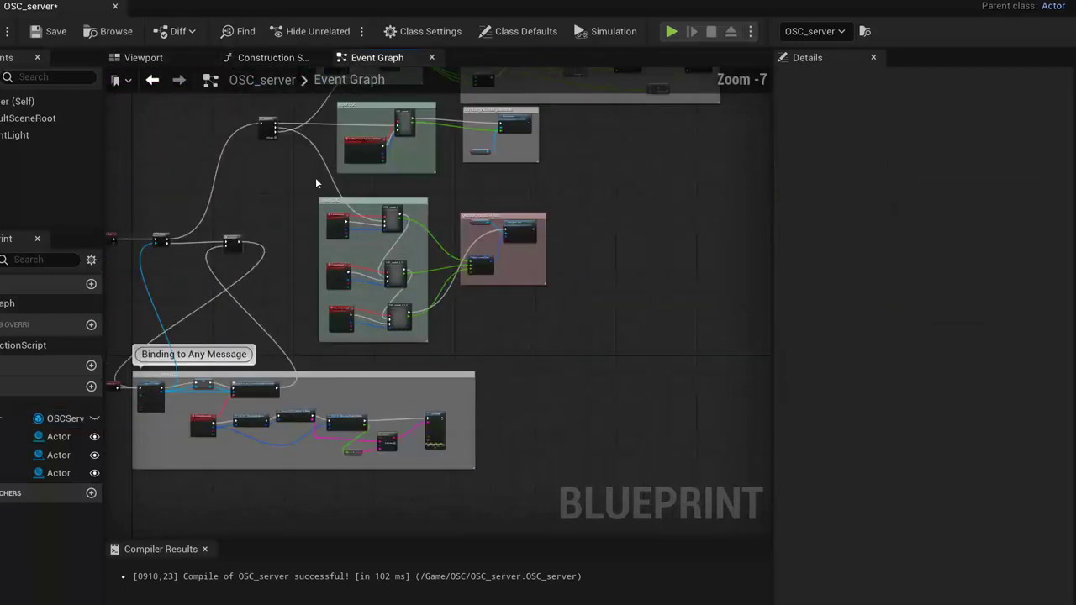
scroll(402, 252, up, 3)
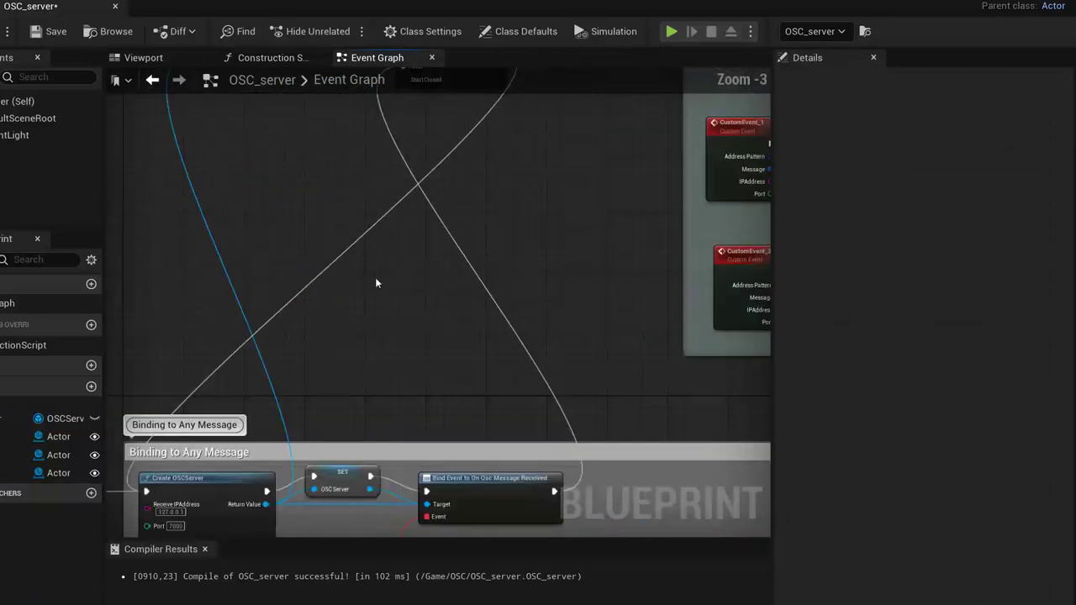
scroll(375, 277, up, 2)
right_drag(385, 173, 413, 63)
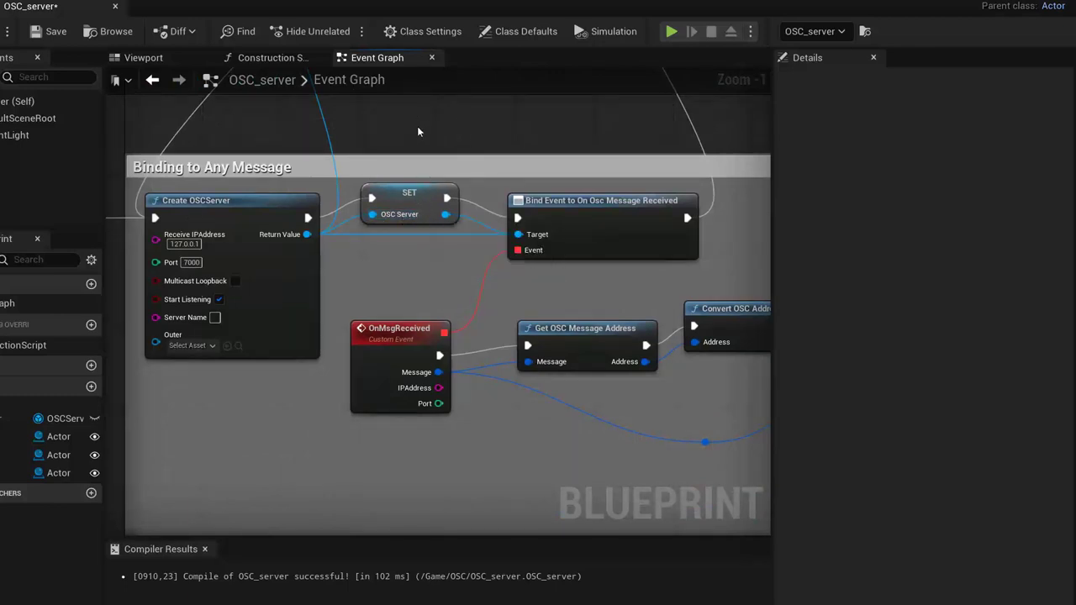
right_drag(385, 119, 373, 421)
right_drag(385, 120, 386, 304)
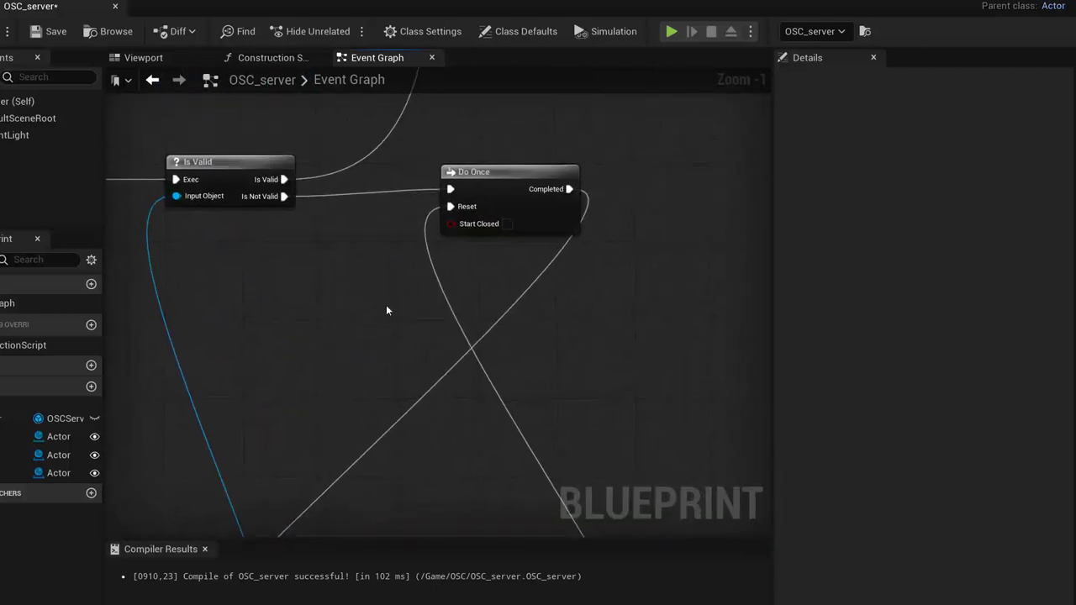
mouse_move(526, 120)
right_down()
mouse_move(463, 336)
mouse_move(454, 243)
right_up()
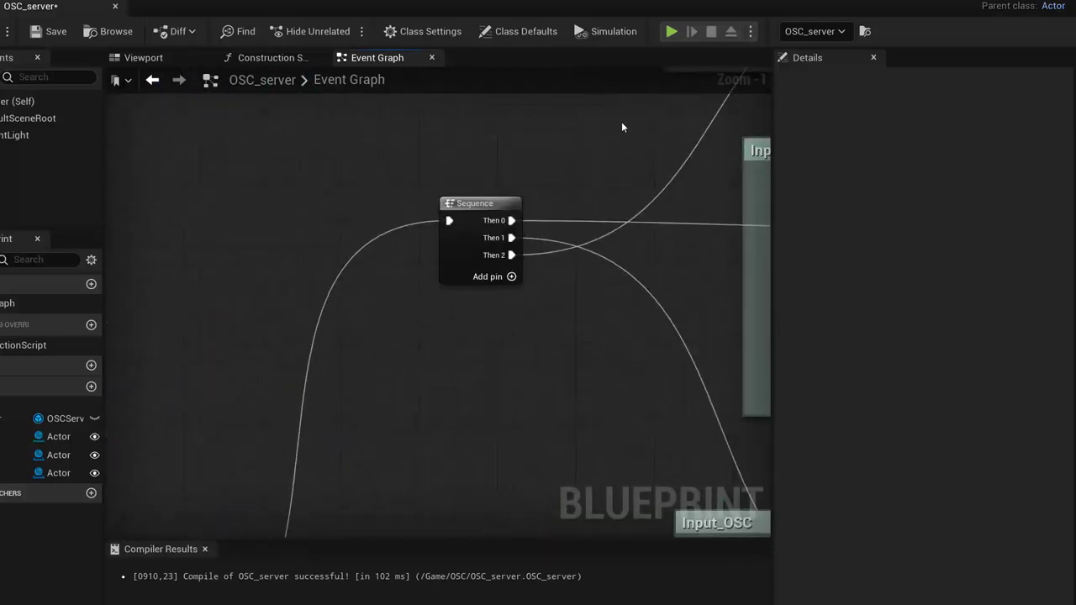
mouse_move(621, 121)
right_down()
mouse_move(316, 256)
mouse_move(272, 358)
right_up()
mouse_move(468, 294)
right_down()
mouse_move(431, 318)
mouse_move(361, 322)
right_up()
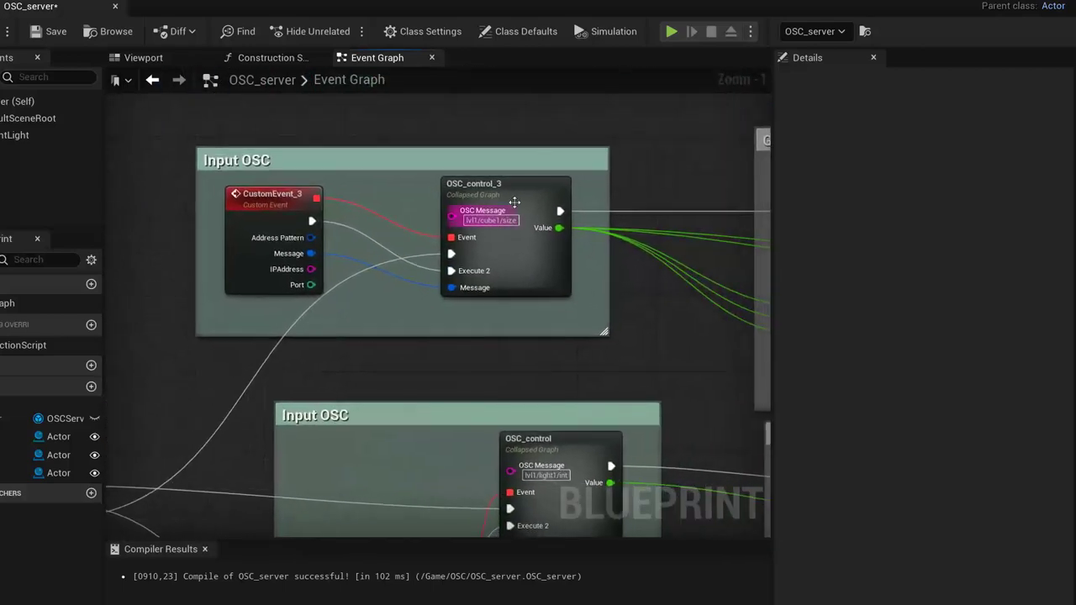
Step: Open the OSC_control_3 collapsed graph and select its OSC Server and Bind Event nodes
click(489, 183)
double_click(488, 183)
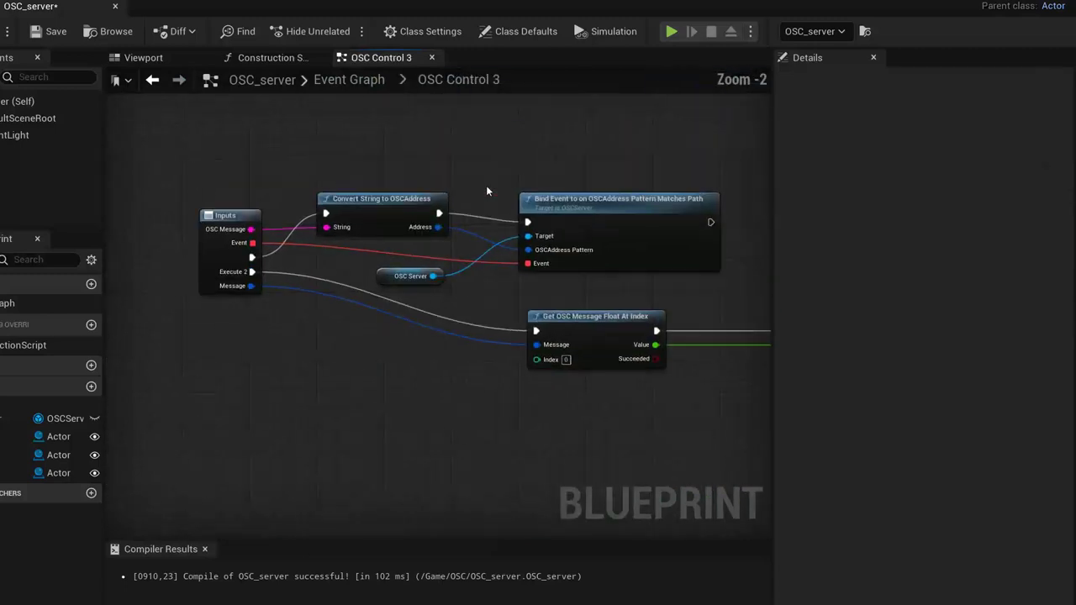
click(368, 328)
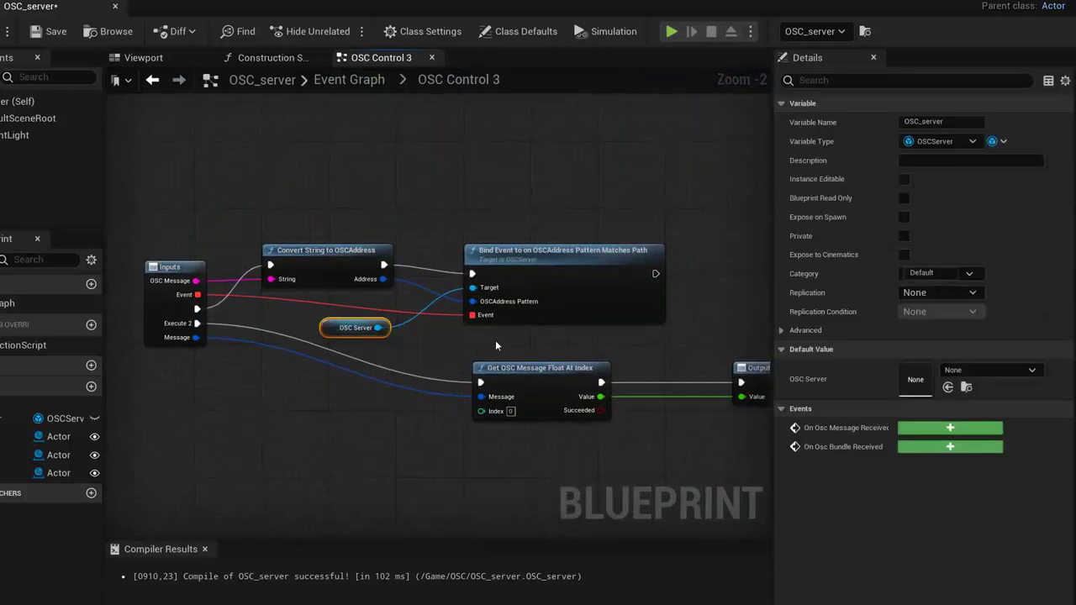
right_drag(495, 345, 427, 330)
click(449, 238)
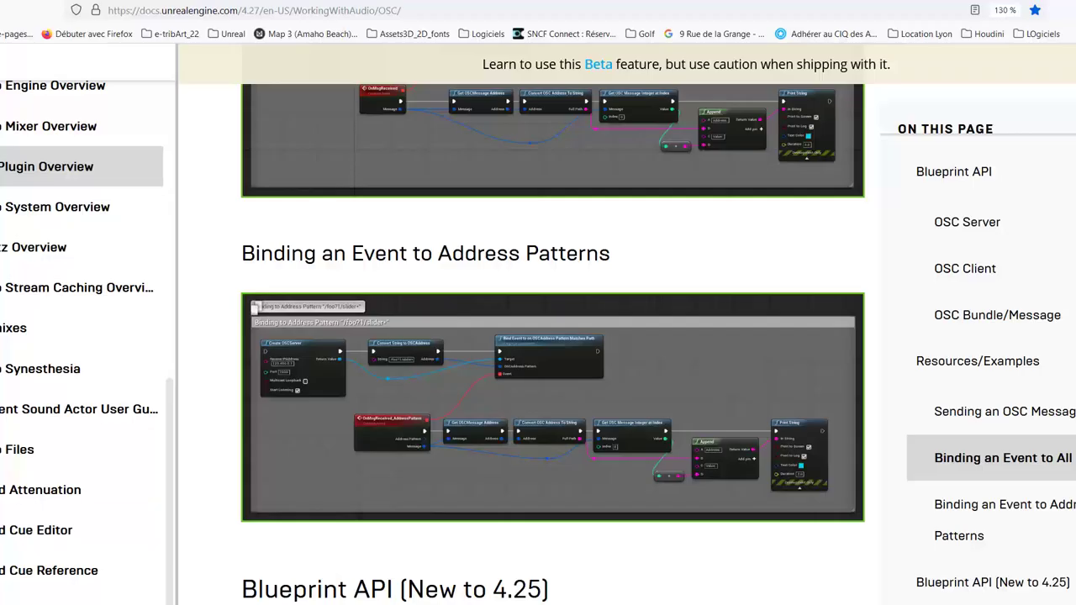
mouse_move(379, 350)
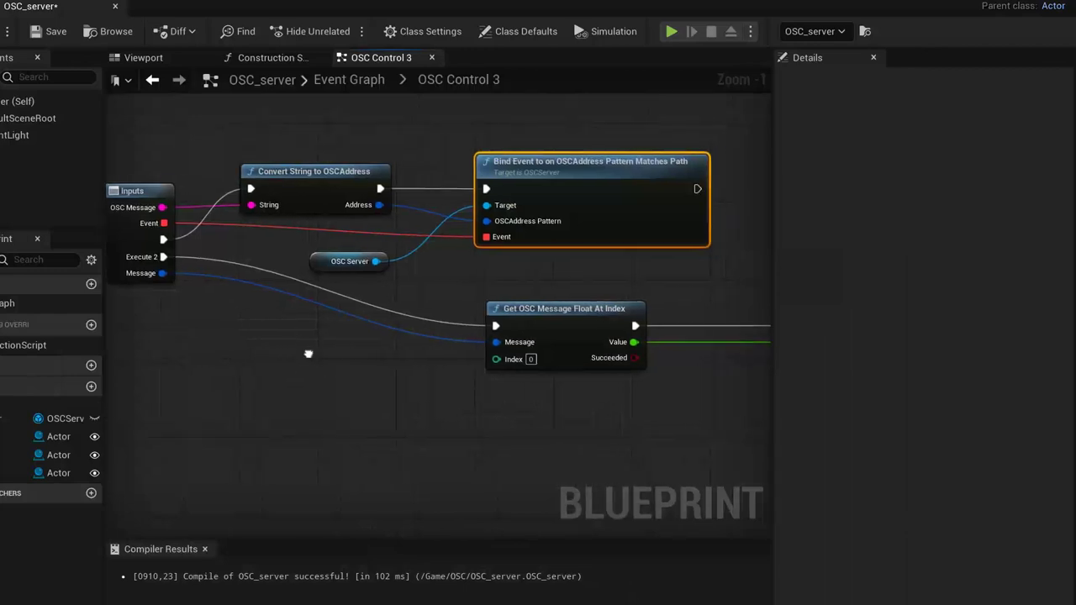
Step: Widen the graph area and frame the OSC Control 3 graph from Inputs through Bind Event to Outputs
mouse_move(330, 362)
right_down()
mouse_move(302, 355)
mouse_move(359, 360)
right_up()
scroll(306, 356, down, 1)
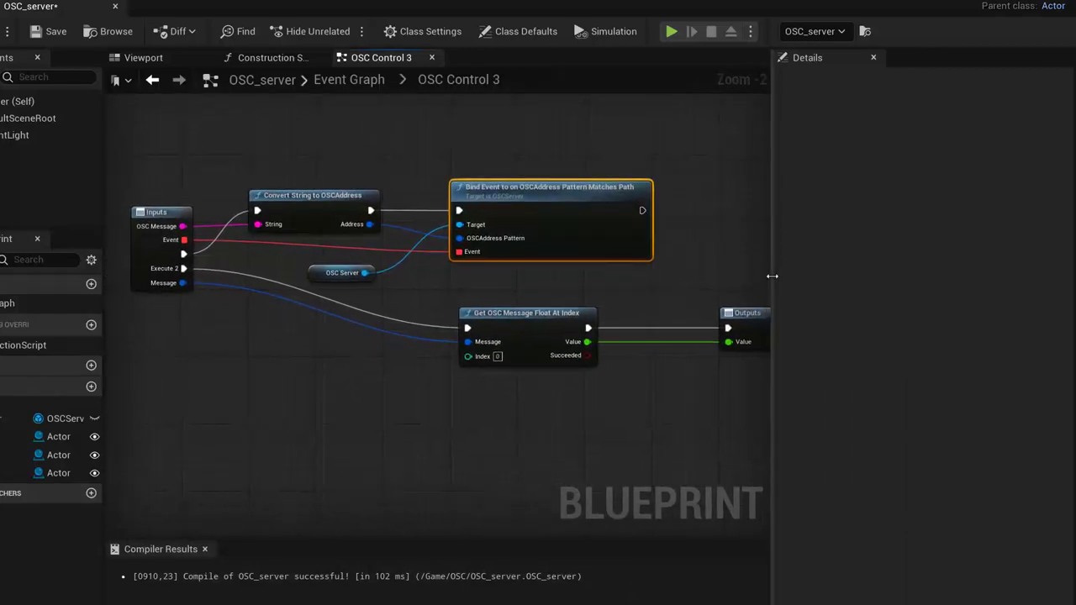
drag(771, 276, 928, 275)
scroll(337, 386, up, 2)
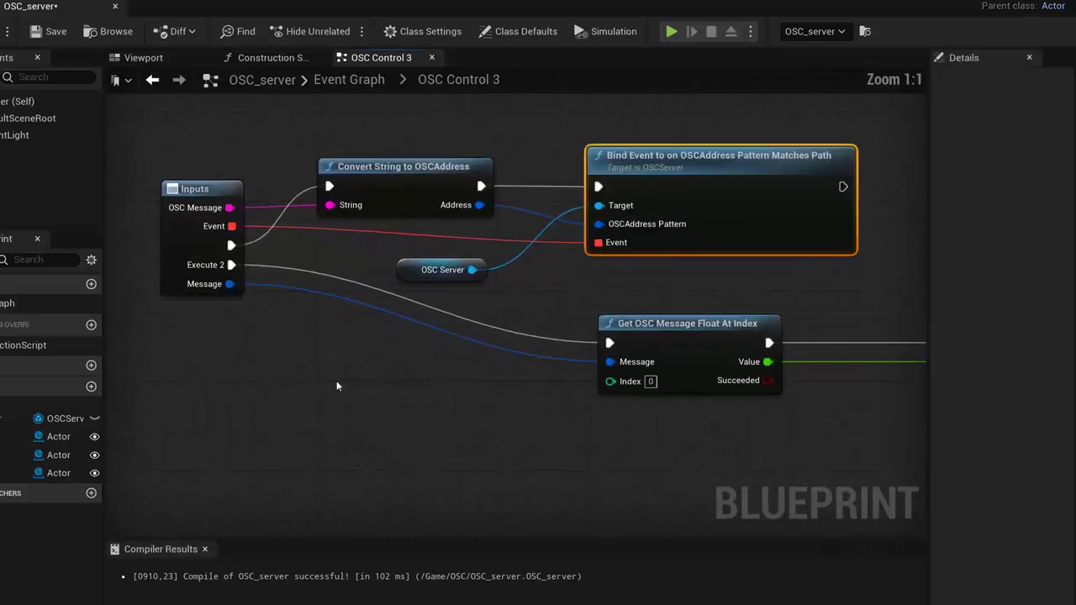
right_drag(335, 384, 286, 369)
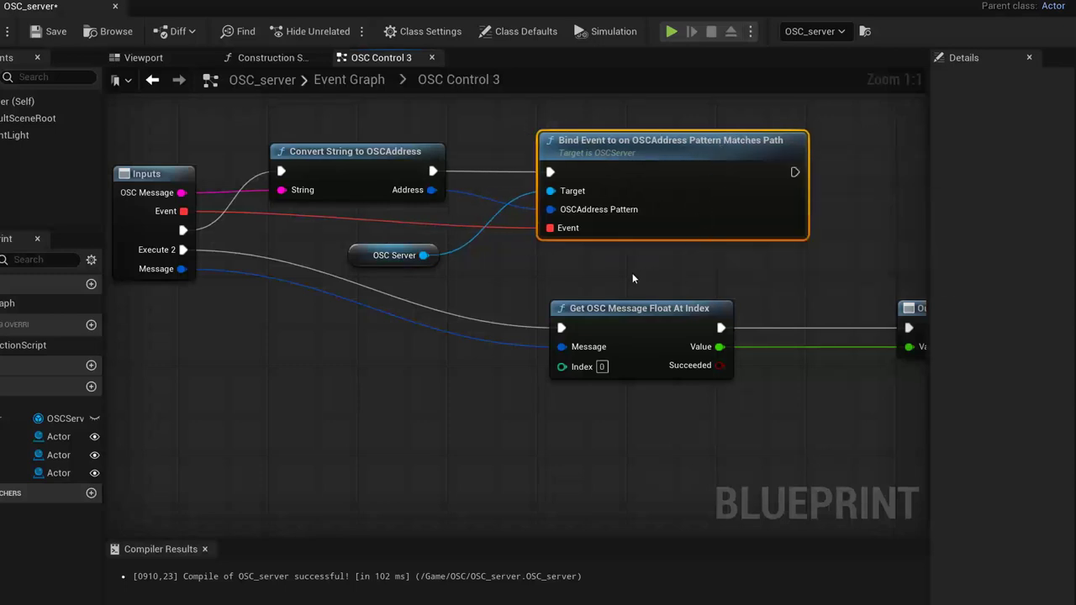
right_drag(452, 282, 403, 274)
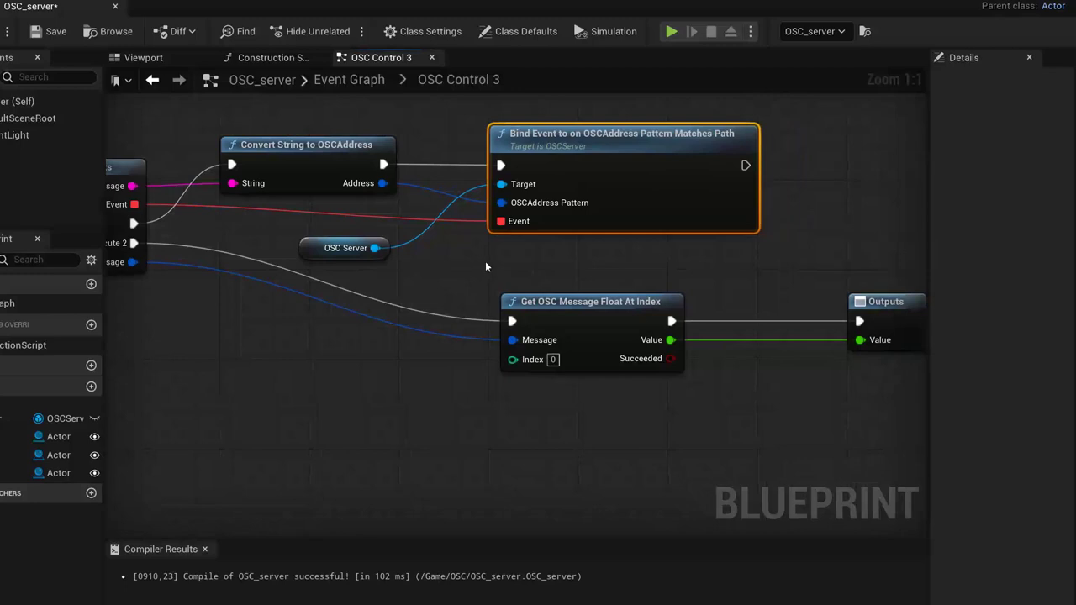
right_drag(479, 265, 511, 230)
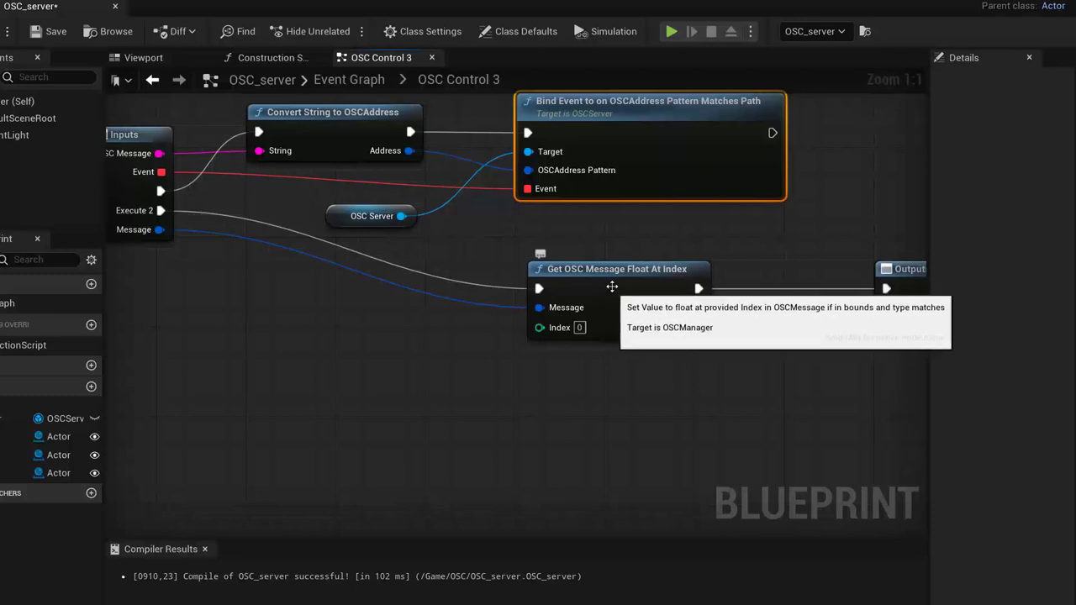
right_drag(736, 251, 579, 243)
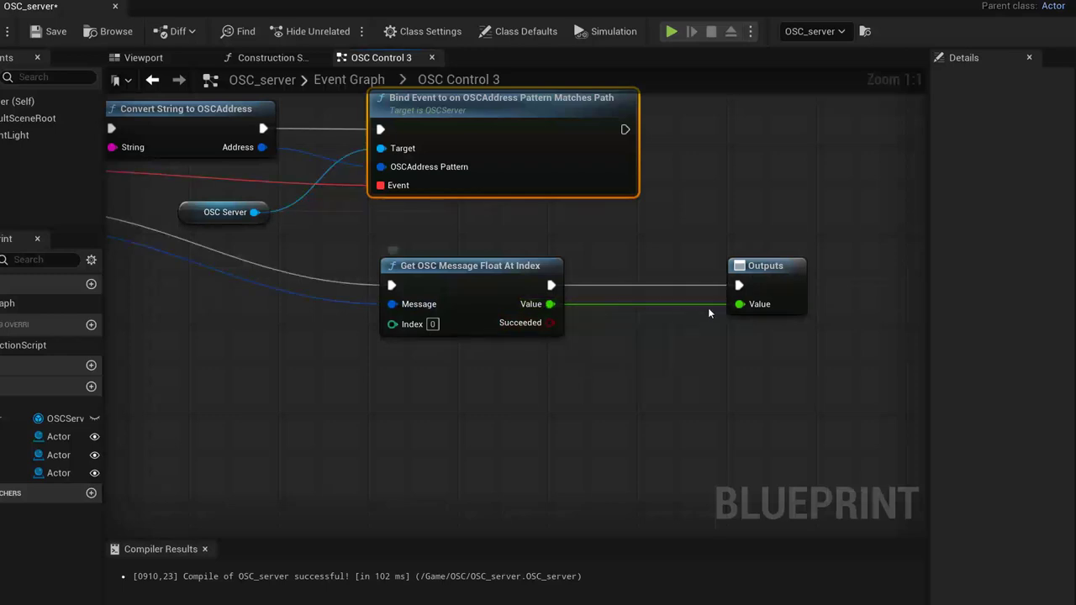
scroll(484, 410, down, 1)
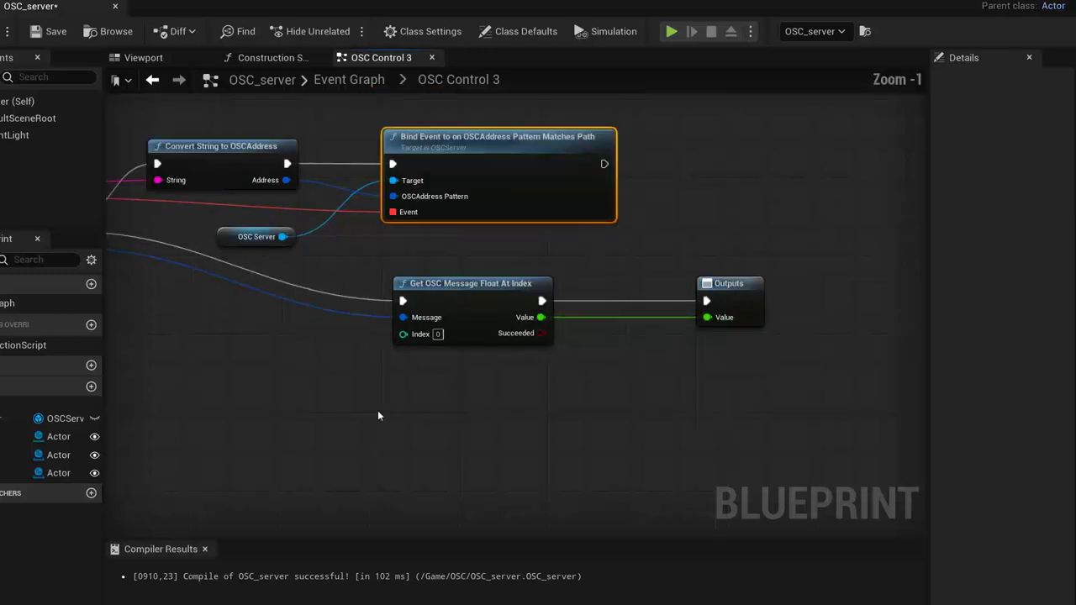
right_drag(377, 410, 513, 426)
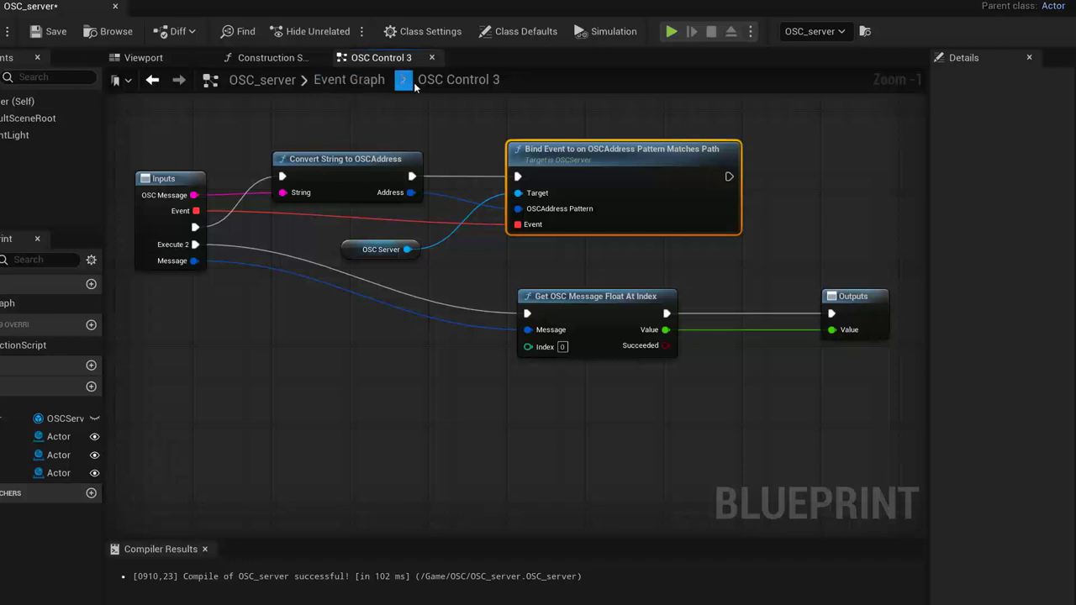
Step: Back in the Event Graph, zoom to the lower Input OSC box and select its OSC_control node
click(374, 84)
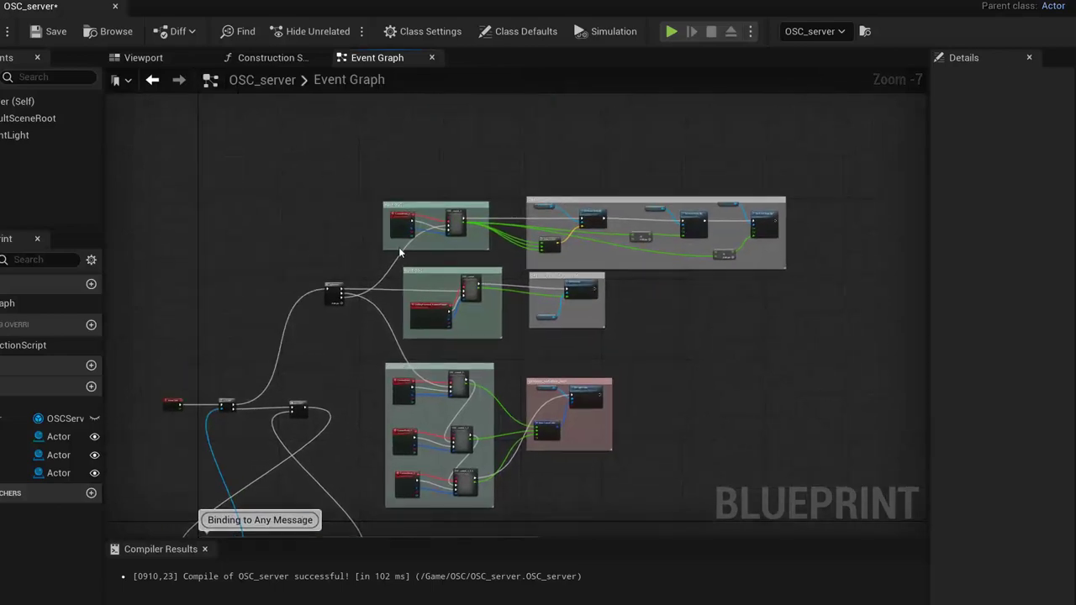
scroll(399, 248, up, 3)
scroll(396, 245, up, 3)
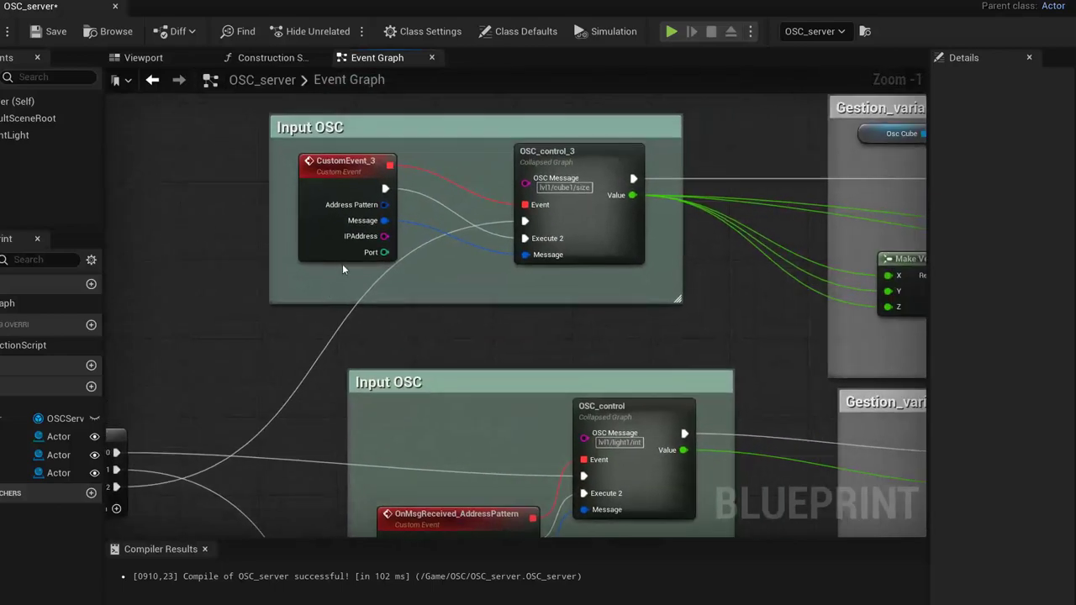
scroll(373, 305, up, 1)
right_drag(374, 319, 371, 92)
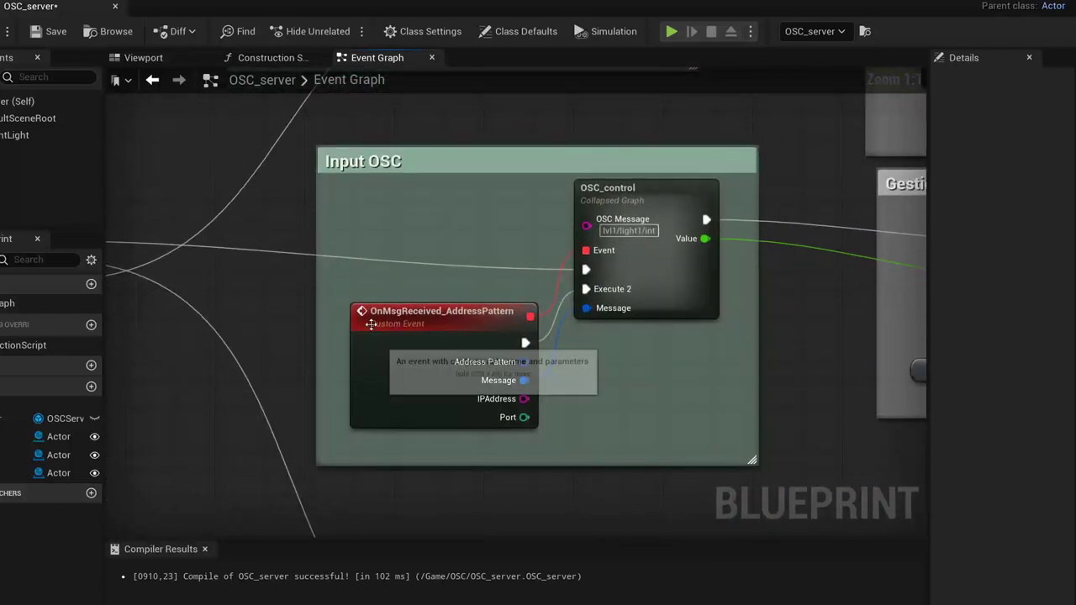
drag(371, 324, 358, 313)
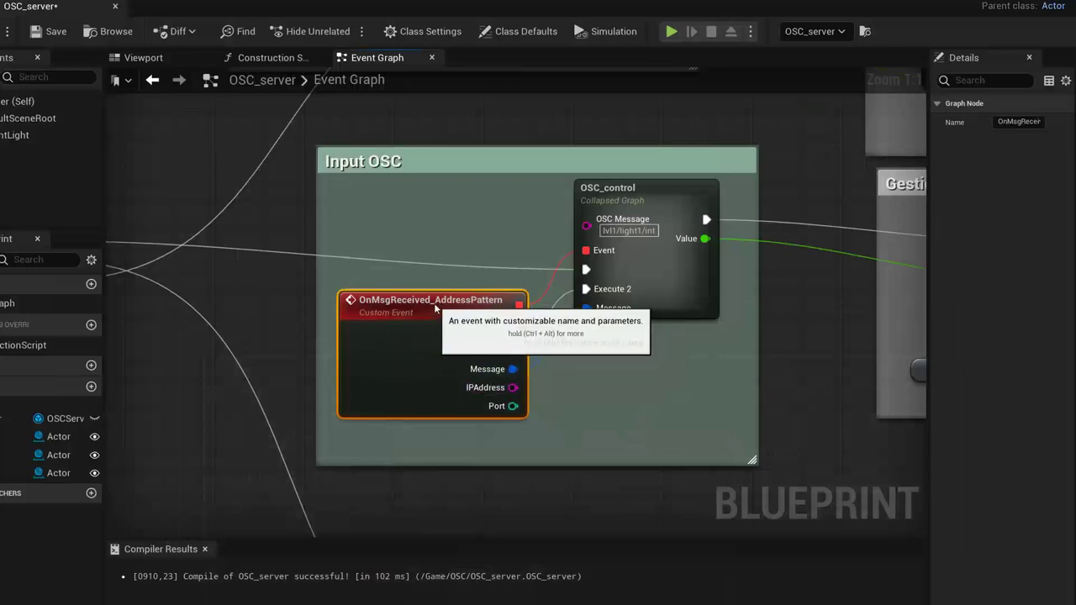
click(657, 189)
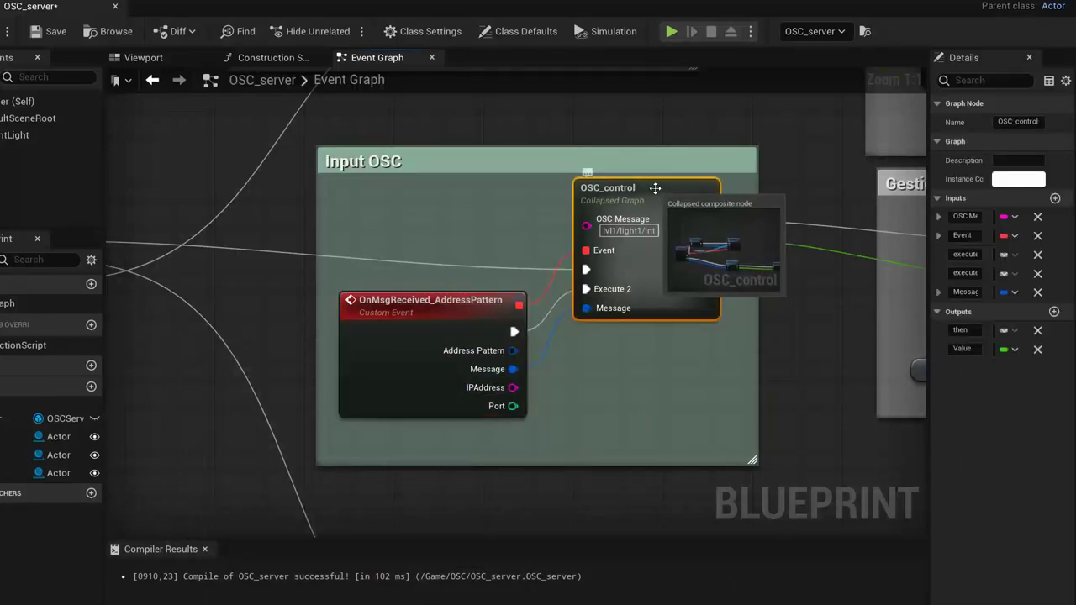
mouse_move(648, 189)
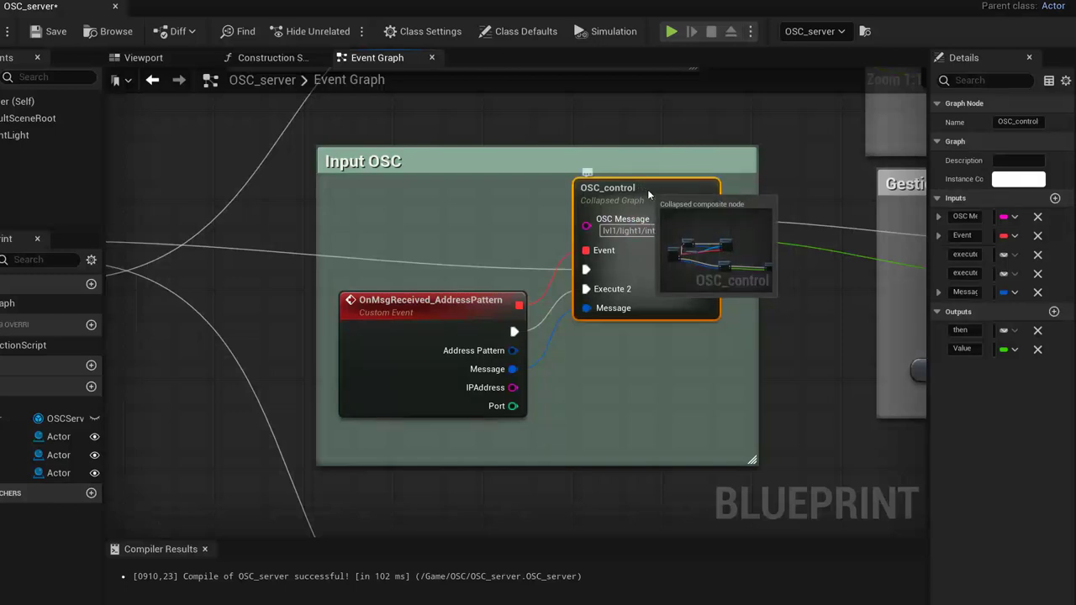
Step: Open the OSC_control graph, glance at the Construction Script, and return to the Event Graph
double_click(647, 189)
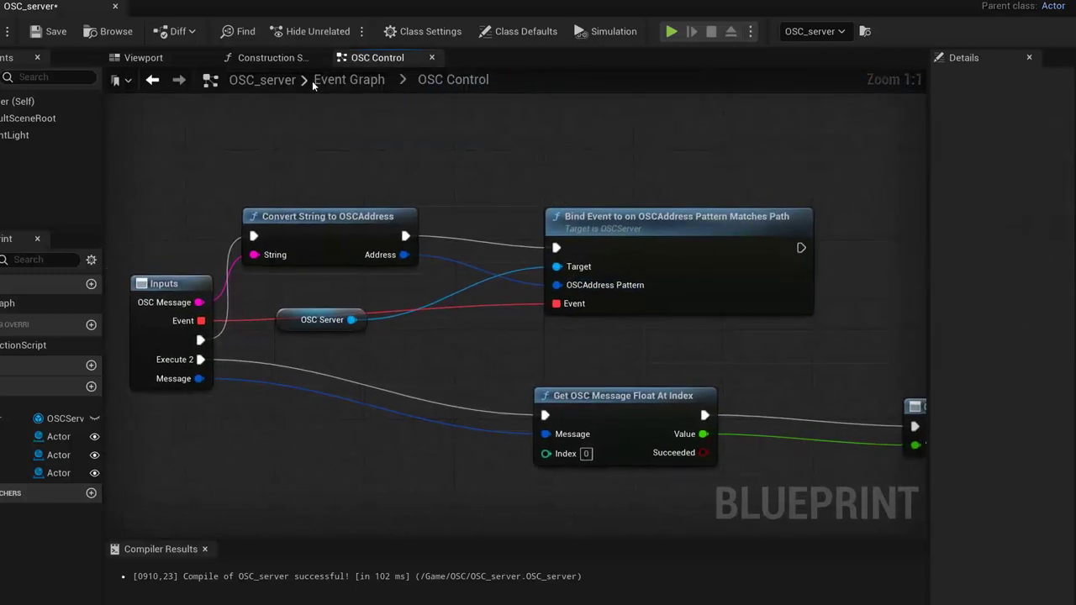
click(274, 62)
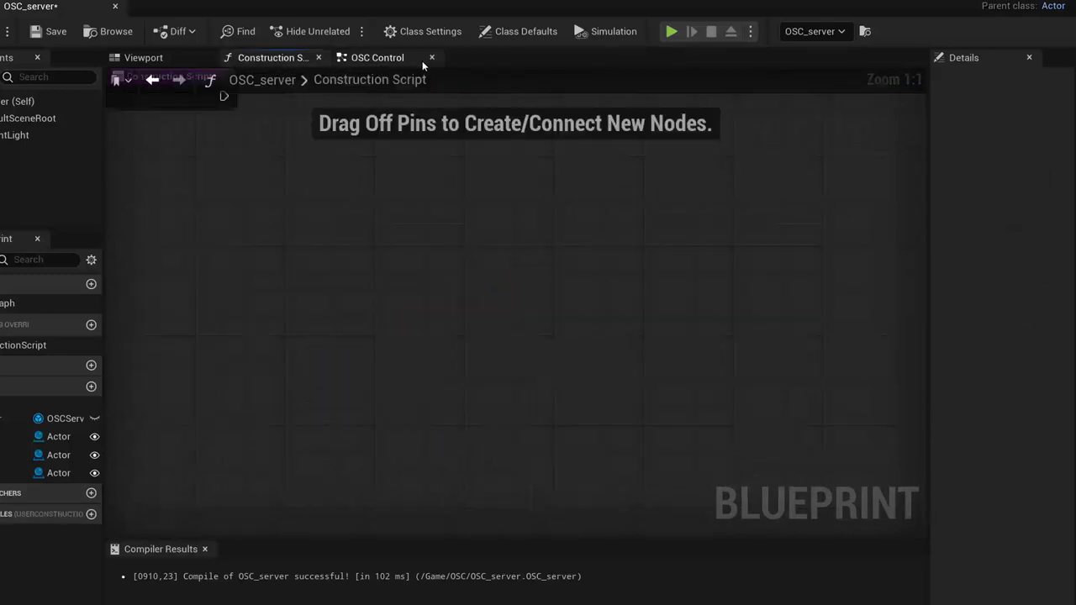
click(389, 57)
click(353, 82)
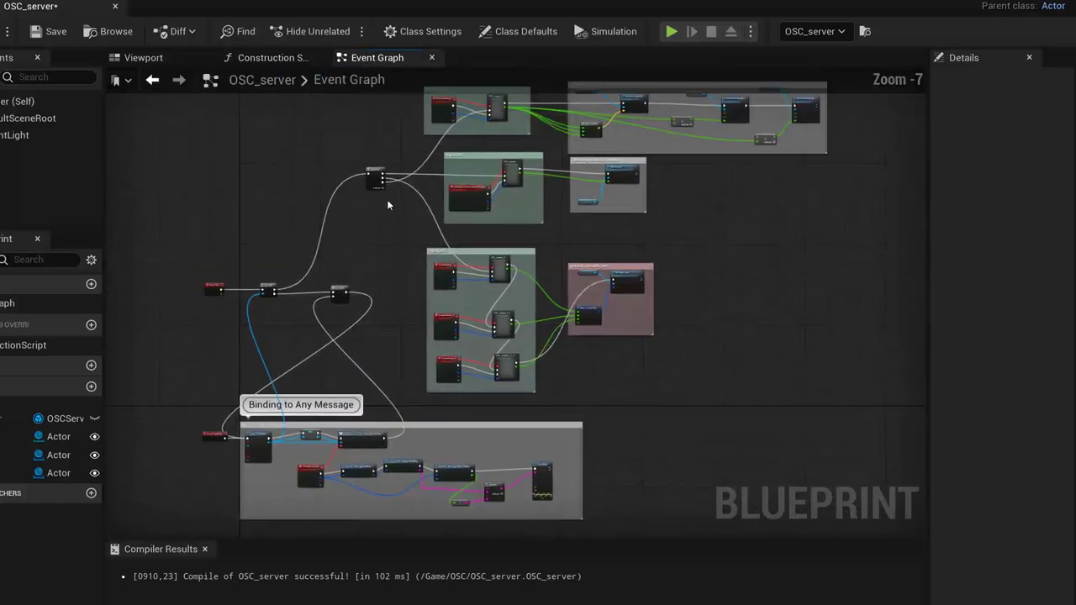
Step: Center the intensity Input OSC box and move the OSC_control node slightly down
scroll(422, 244, up, 4)
right_drag(577, 276, 473, 361)
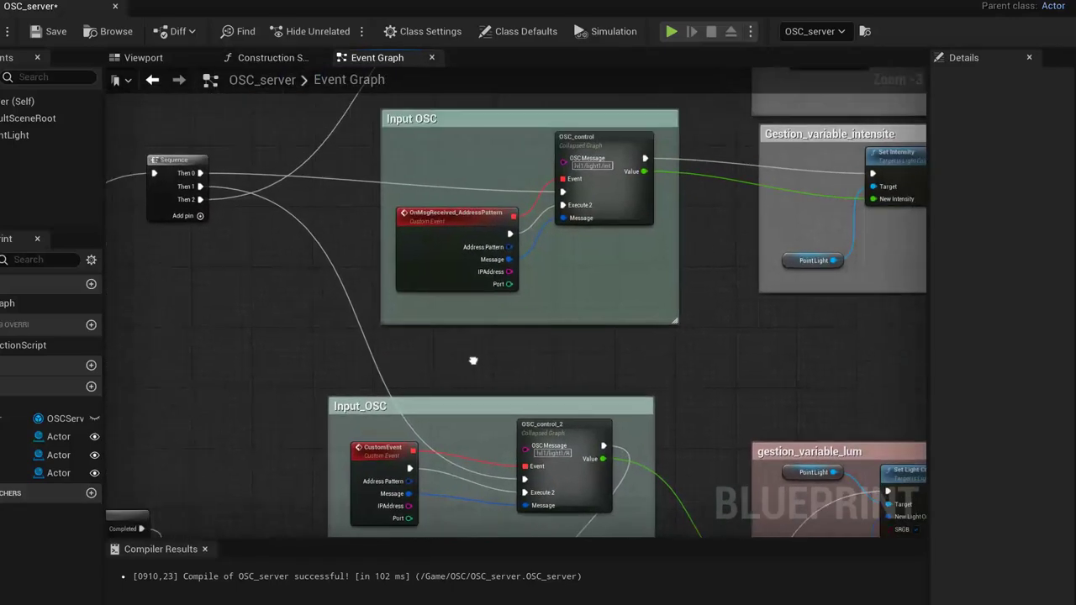
scroll(476, 339, up, 3)
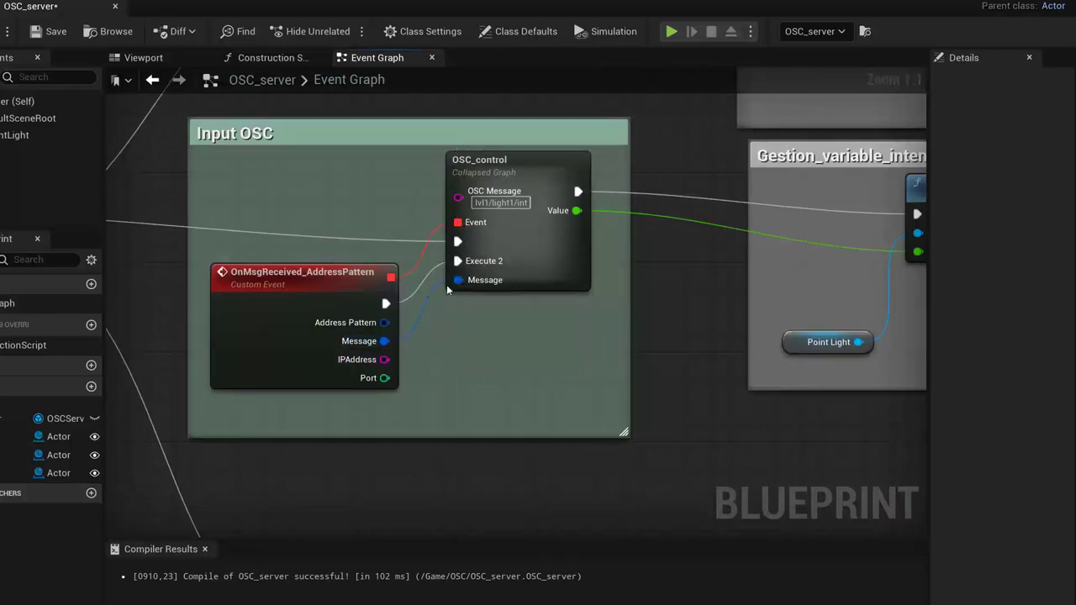
right_drag(569, 345, 464, 376)
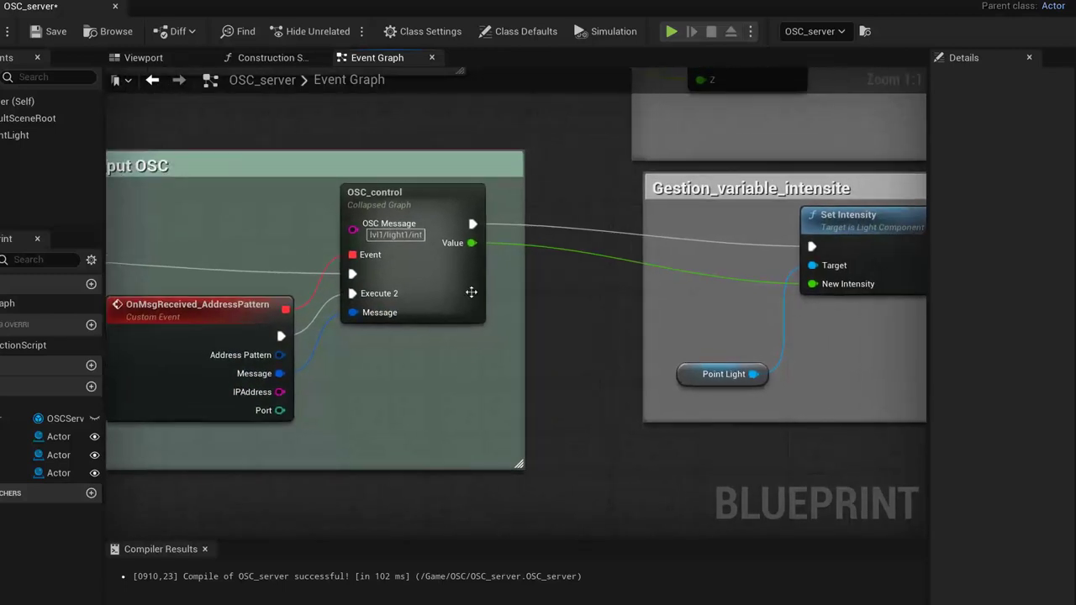
mouse_move(550, 295)
right_down()
mouse_move(500, 312)
mouse_move(423, 291)
mouse_move(385, 311)
right_up()
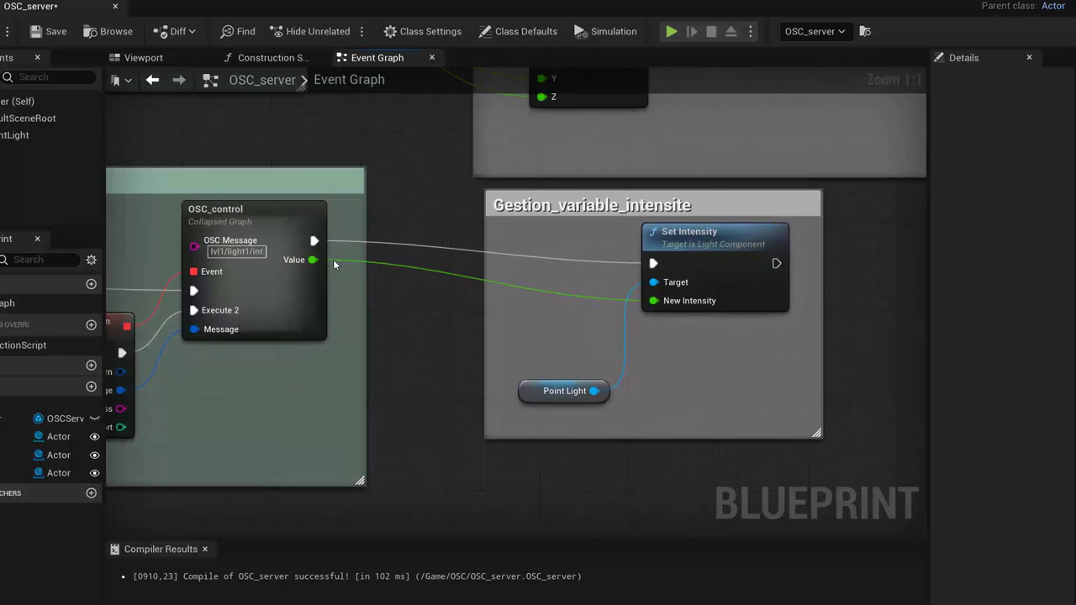
click(274, 212)
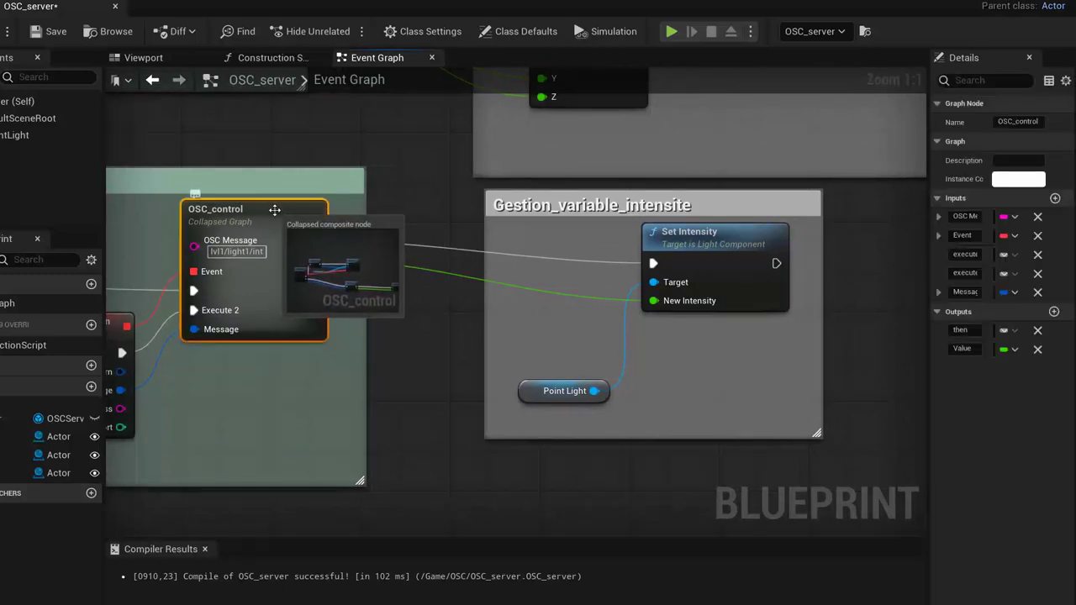
drag(278, 205, 277, 216)
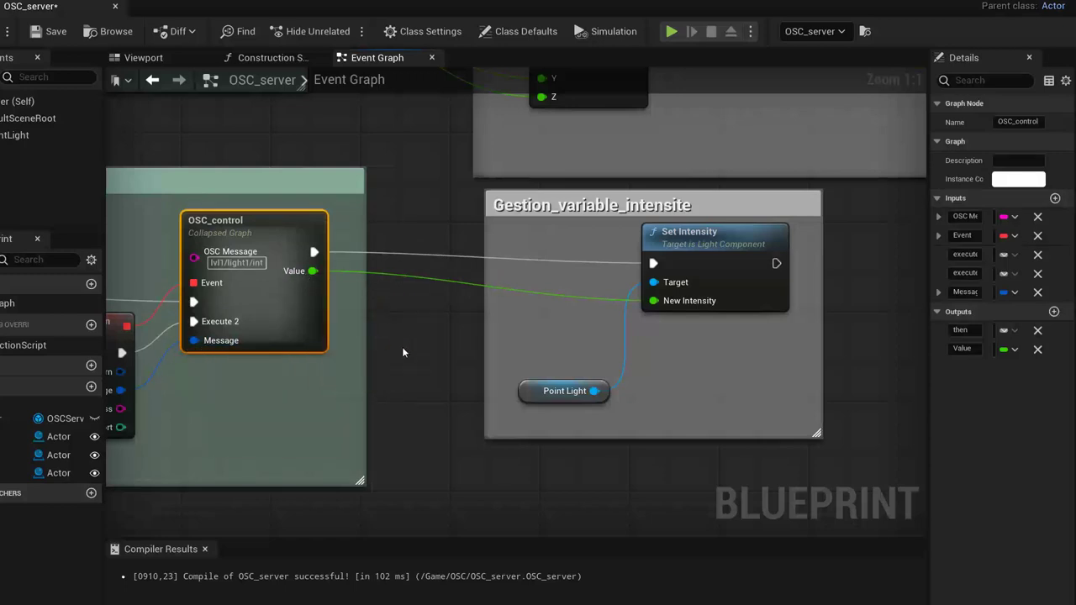
Step: Bring Make Vector into view and move the Point Light node up slightly
right_drag(402, 348, 477, 327)
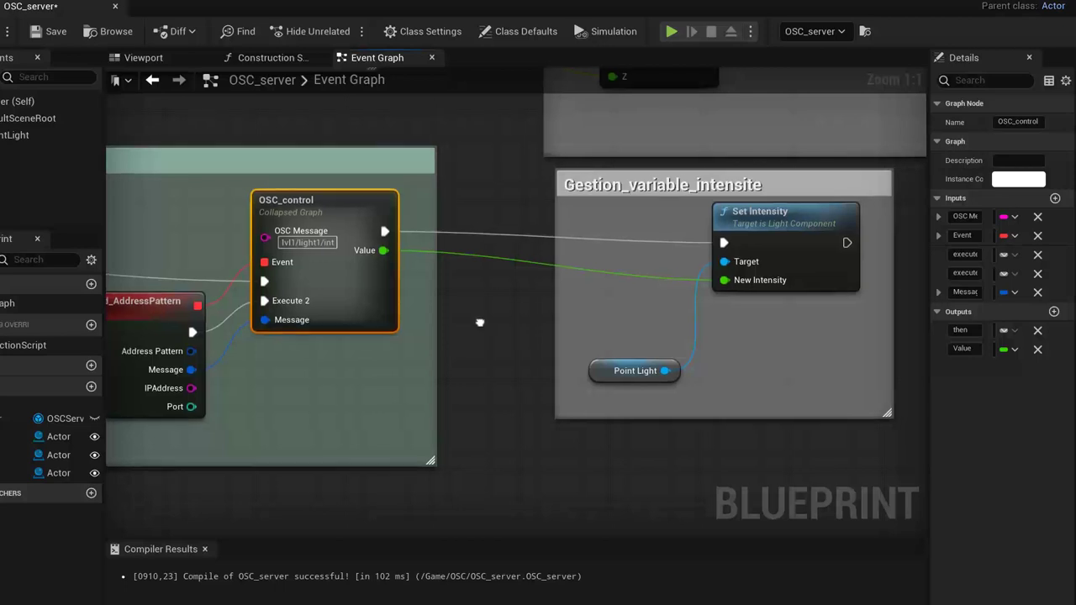
right_drag(480, 320, 380, 383)
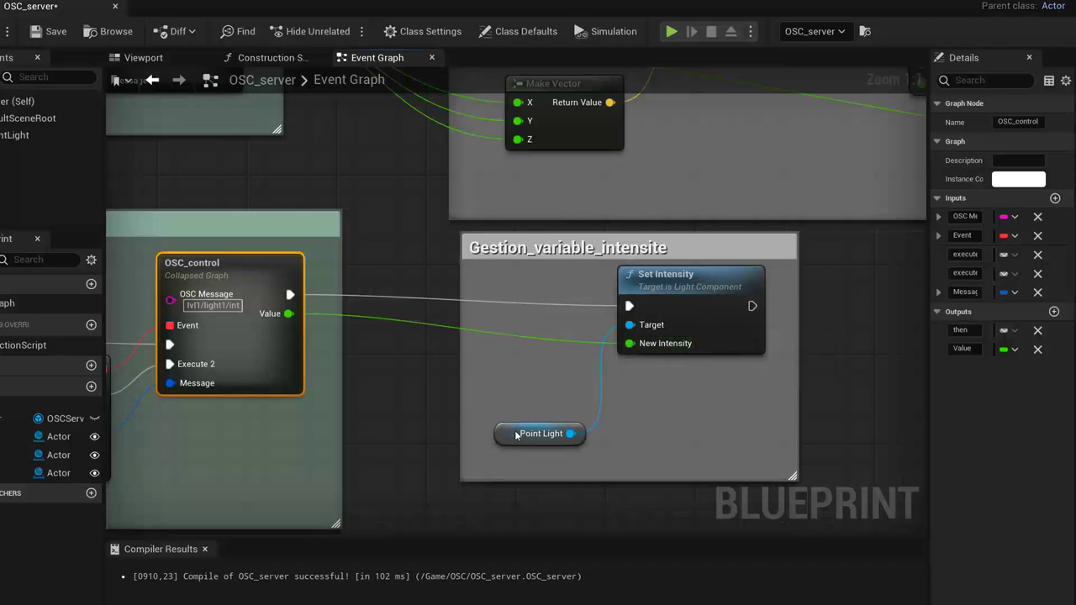
drag(516, 435, 516, 400)
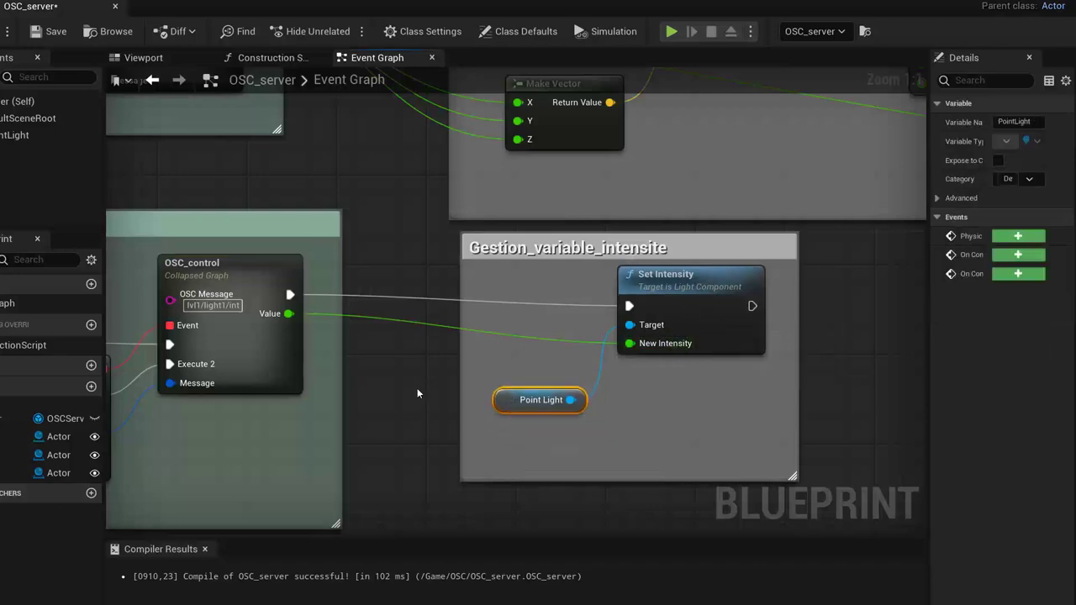
right_drag(417, 393, 694, 271)
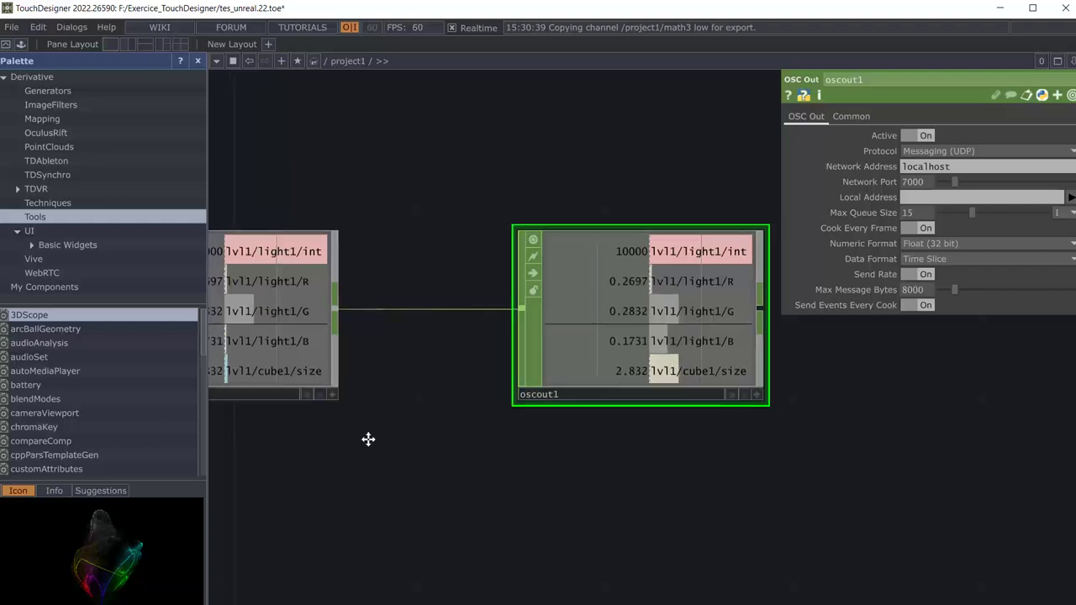
Step: Pan to merge1 and select constant2 to check the values feeding the OSC output
mouse_move(368, 437)
mouse_down()
mouse_move(877, 404)
mouse_move(749, 329)
mouse_move(489, 406)
mouse_up()
click(391, 397)
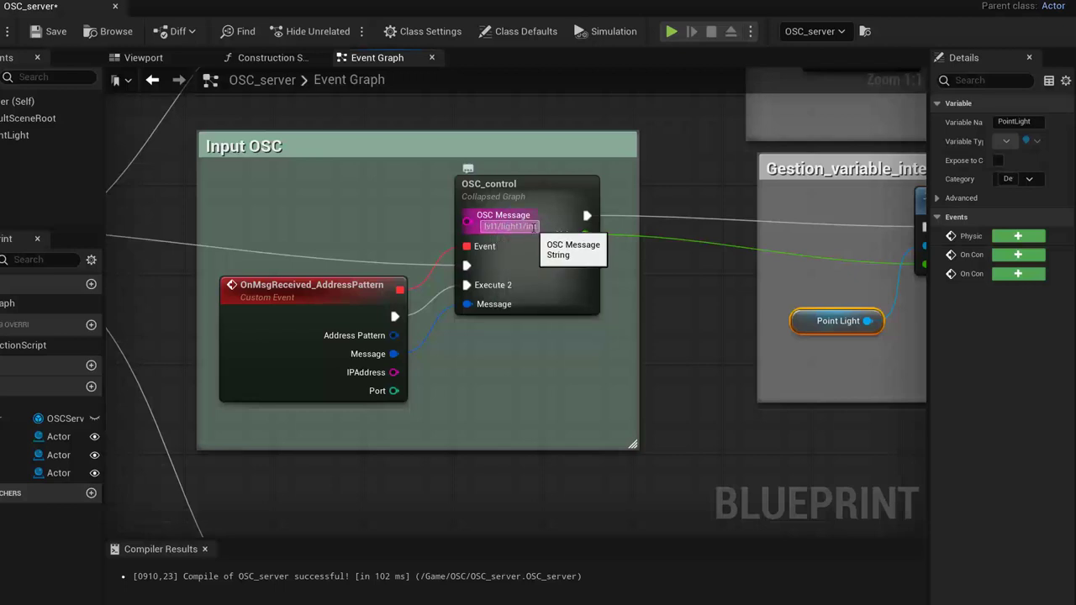
click(533, 227)
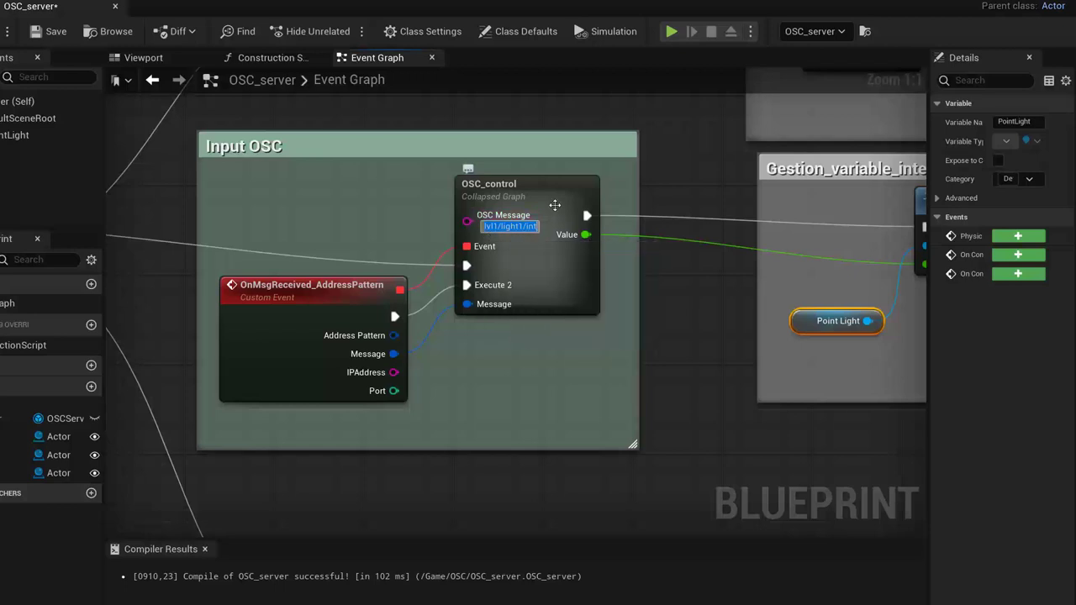
click(548, 192)
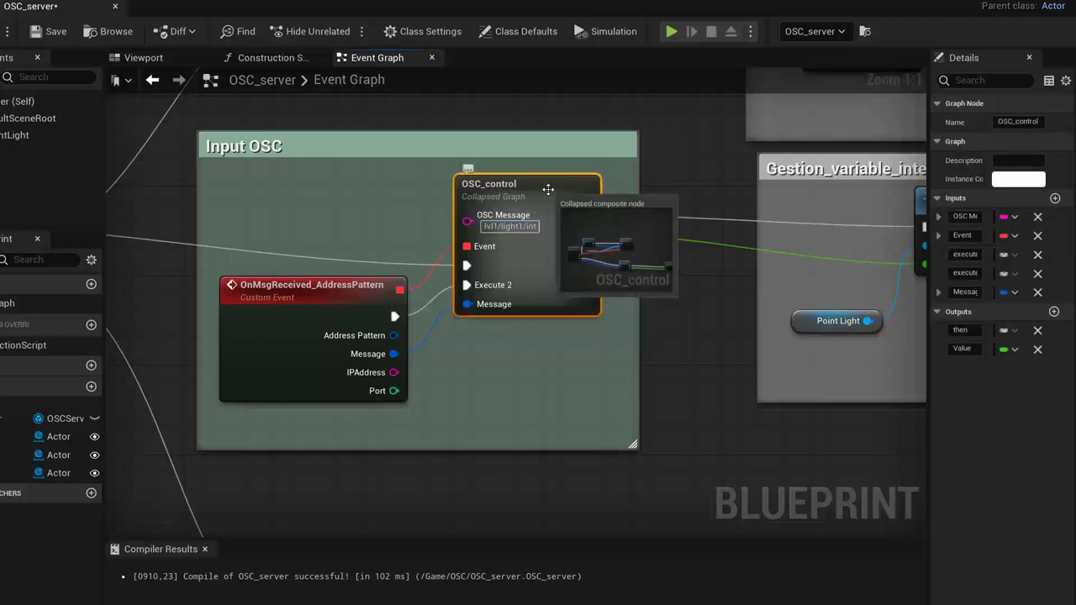
double_click(548, 189)
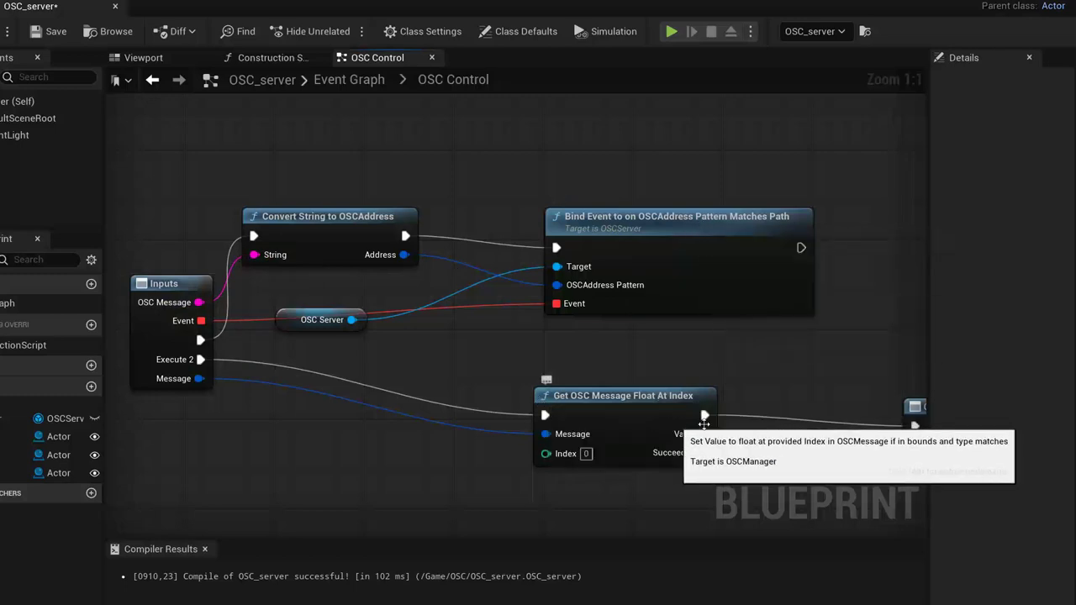
drag(777, 390, 716, 379)
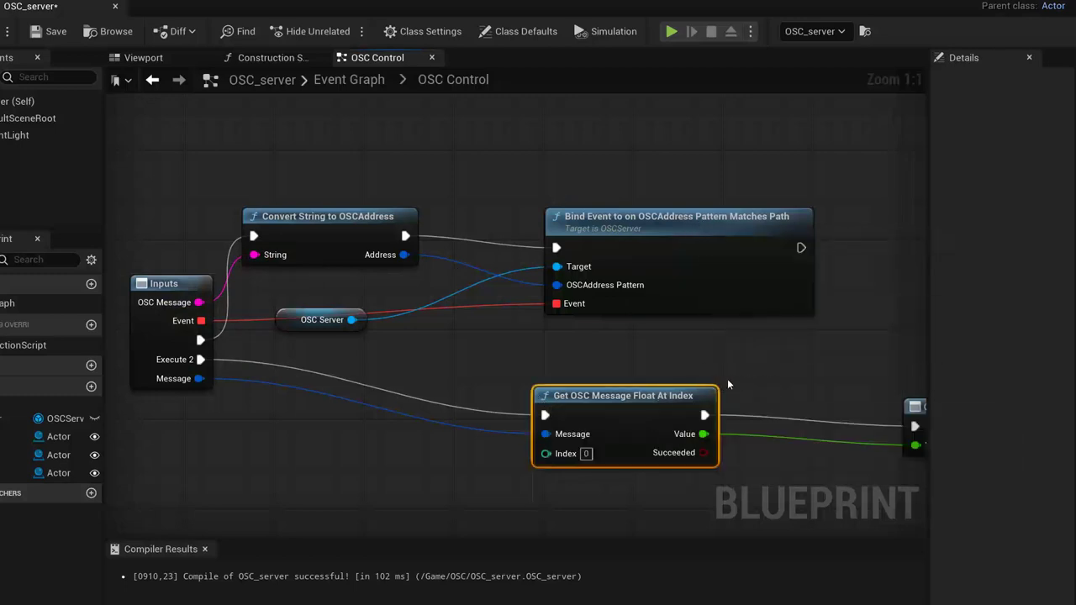
right_drag(750, 382, 571, 343)
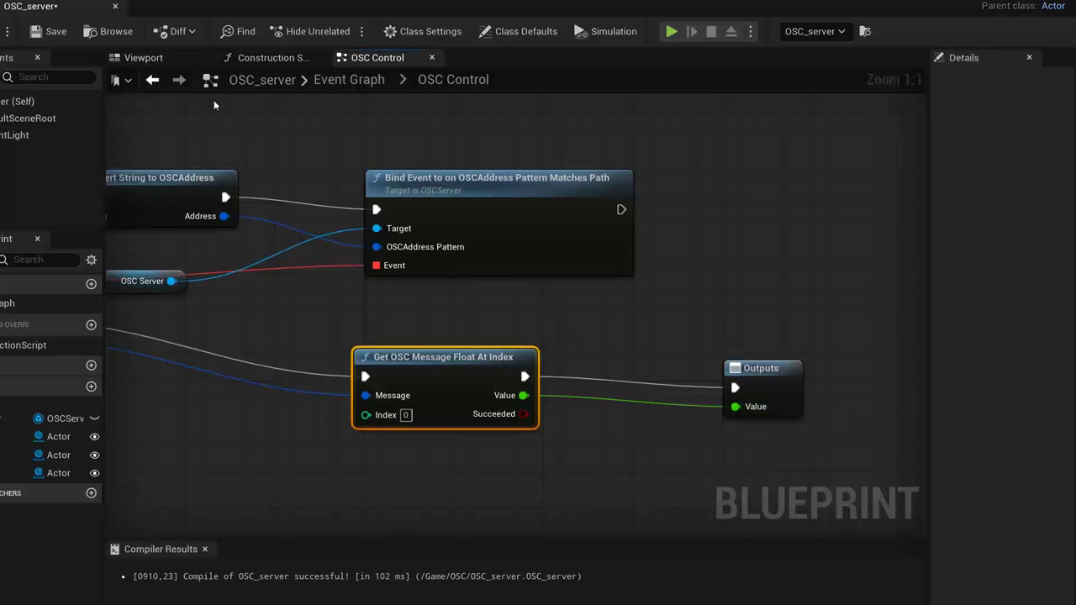
click(349, 79)
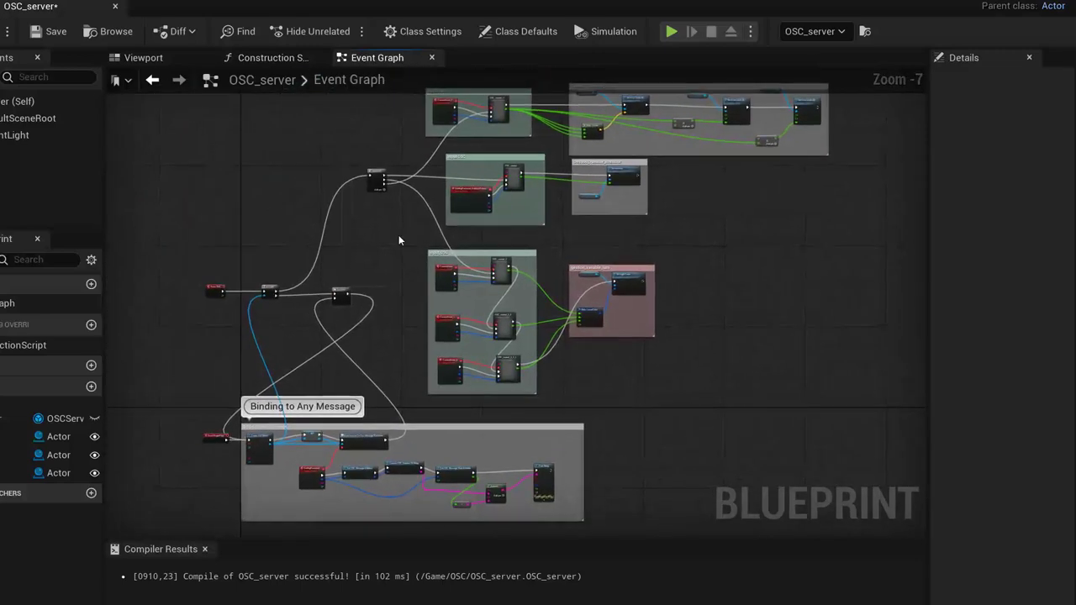
scroll(398, 239, up, 3)
scroll(580, 341, up, 2)
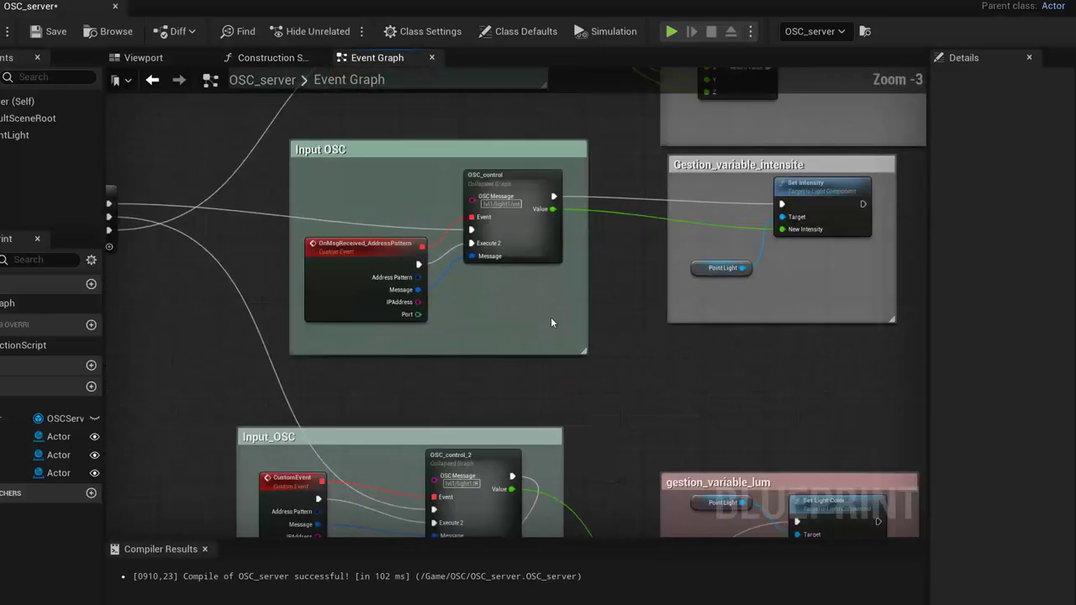
scroll(545, 326, up, 1)
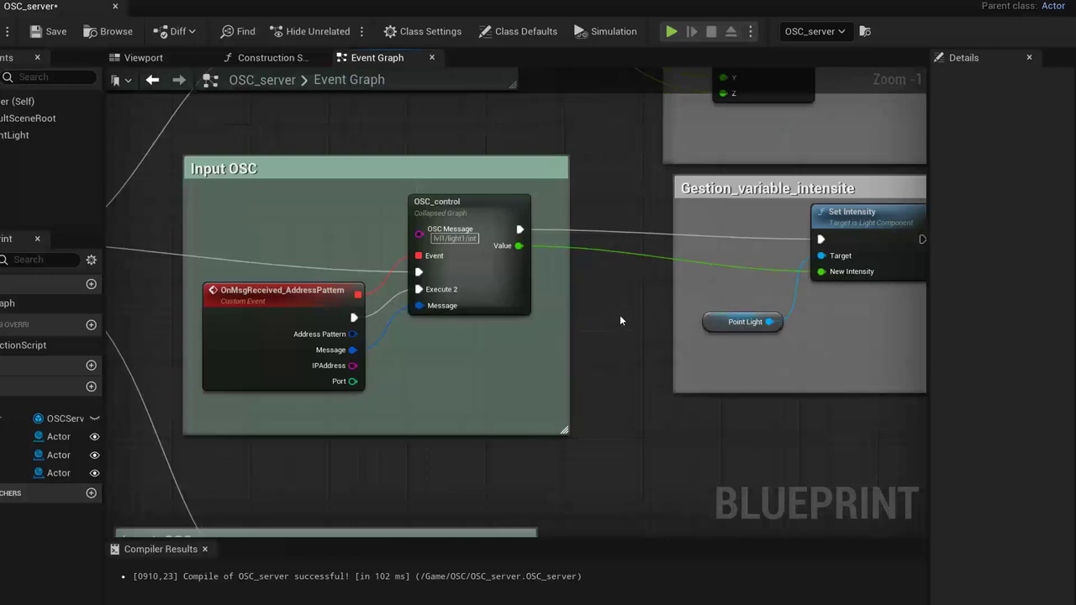
right_drag(620, 320, 439, 357)
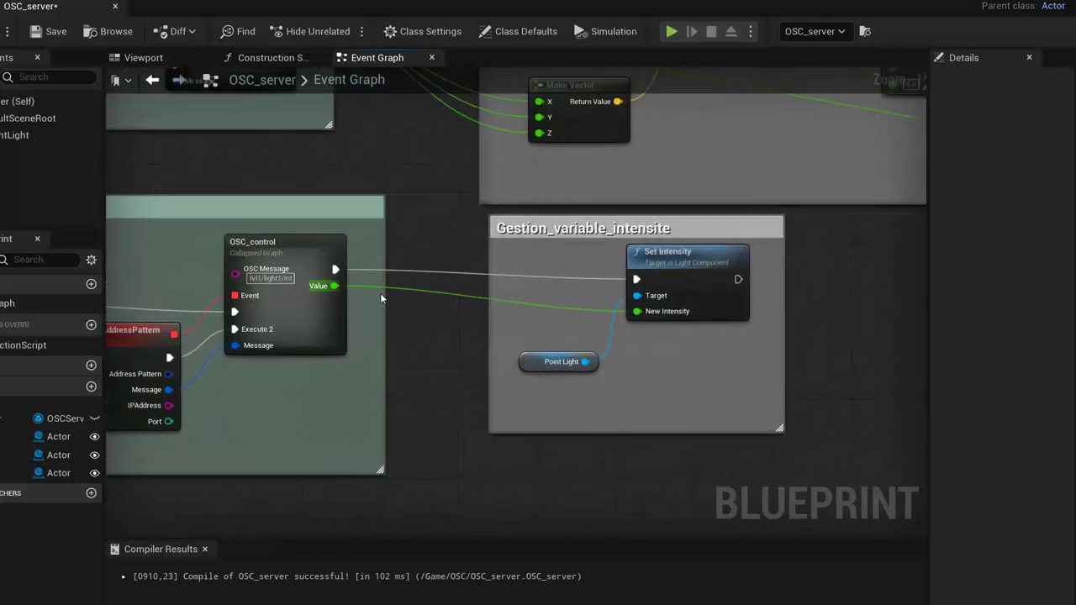
right_drag(447, 191, 322, 393)
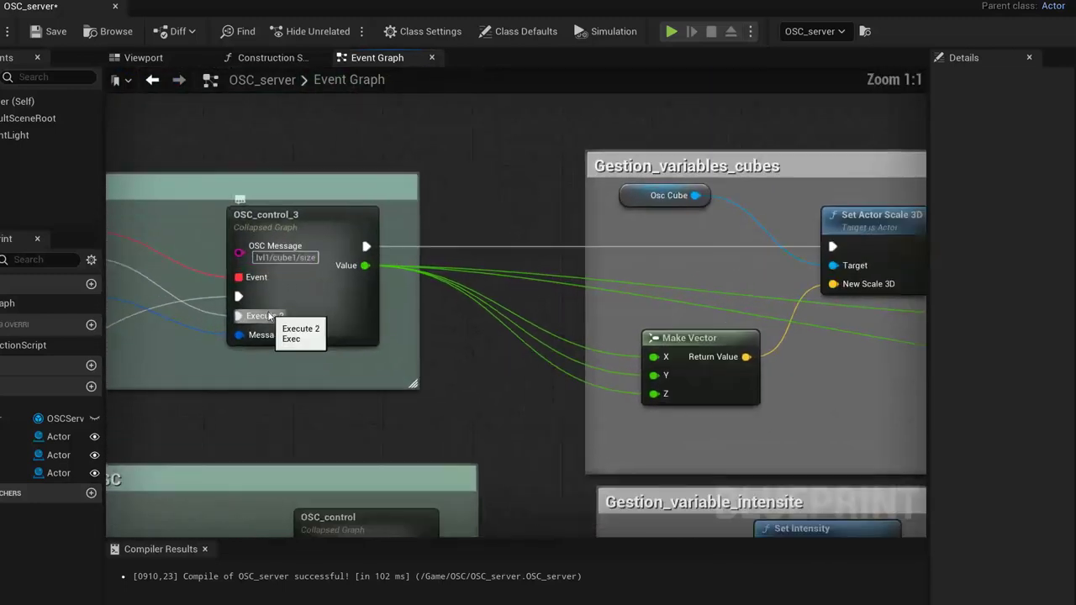
scroll(267, 306, up, 1)
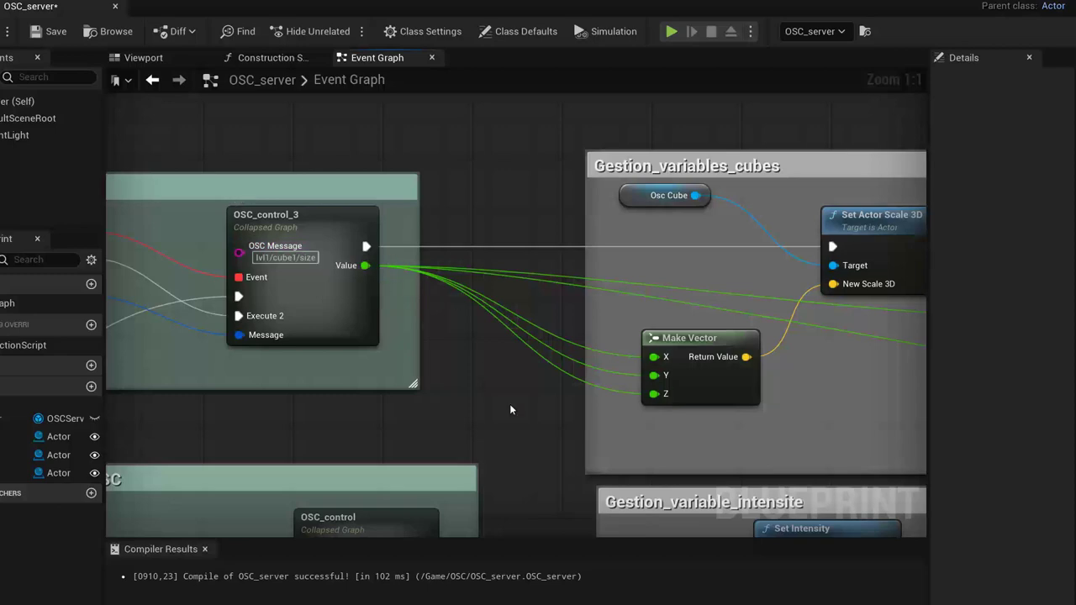
mouse_move(510, 410)
right_down()
mouse_move(786, 358)
mouse_move(460, 328)
mouse_move(685, 259)
right_up()
scroll(787, 357, down, 1)
right_drag(416, 341, 768, 255)
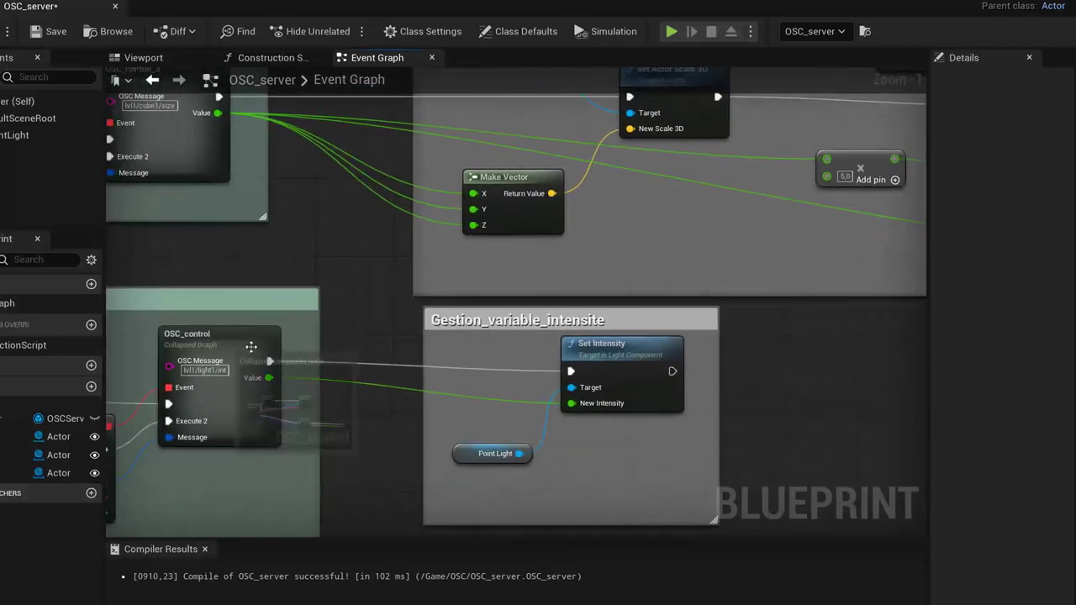
scroll(334, 308, down, 2)
mouse_move(348, 424)
right_down()
mouse_move(613, 102)
mouse_move(620, 75)
right_up()
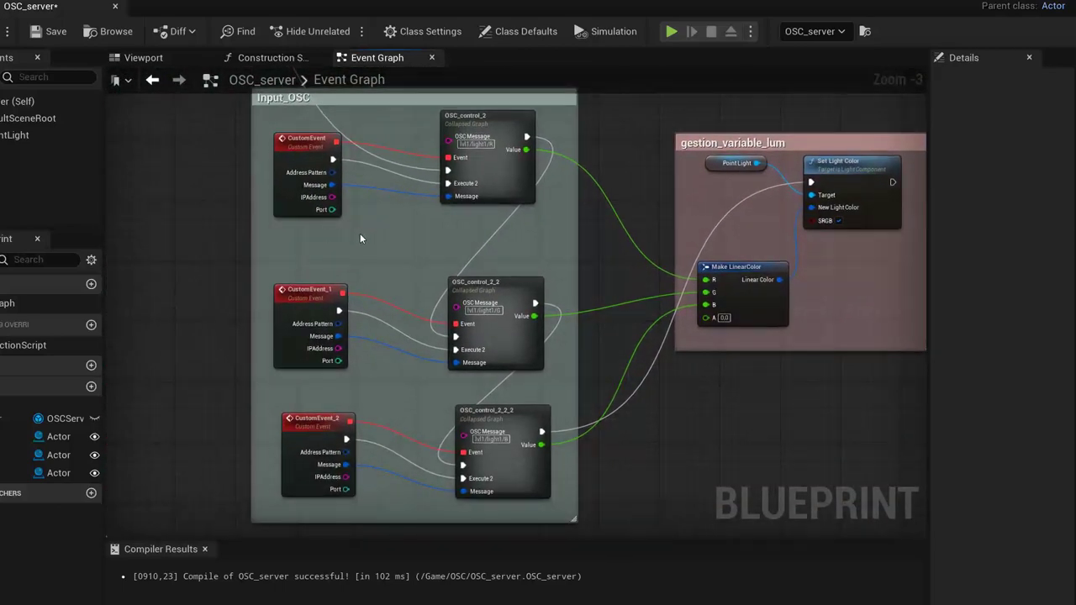
scroll(359, 239, up, 1)
right_drag(360, 238, 397, 410)
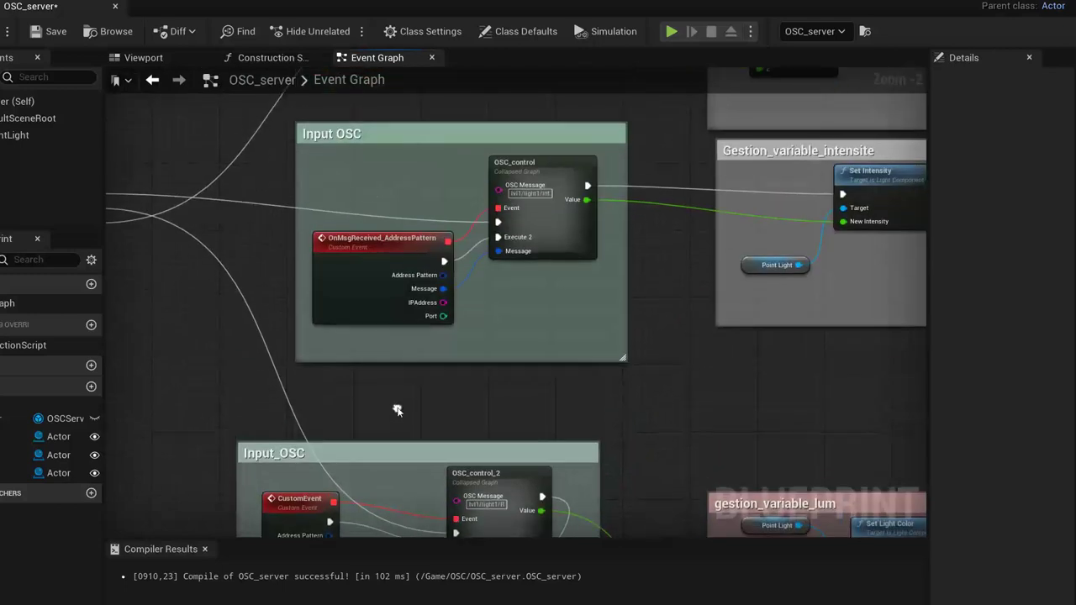
scroll(369, 307, up, 1)
click(359, 228)
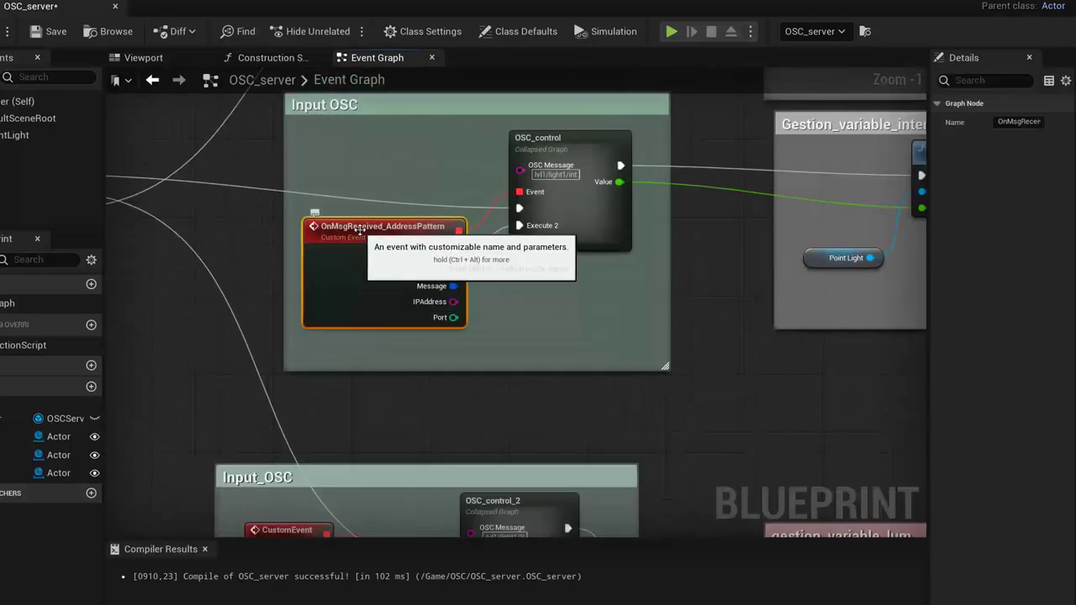
click(543, 145)
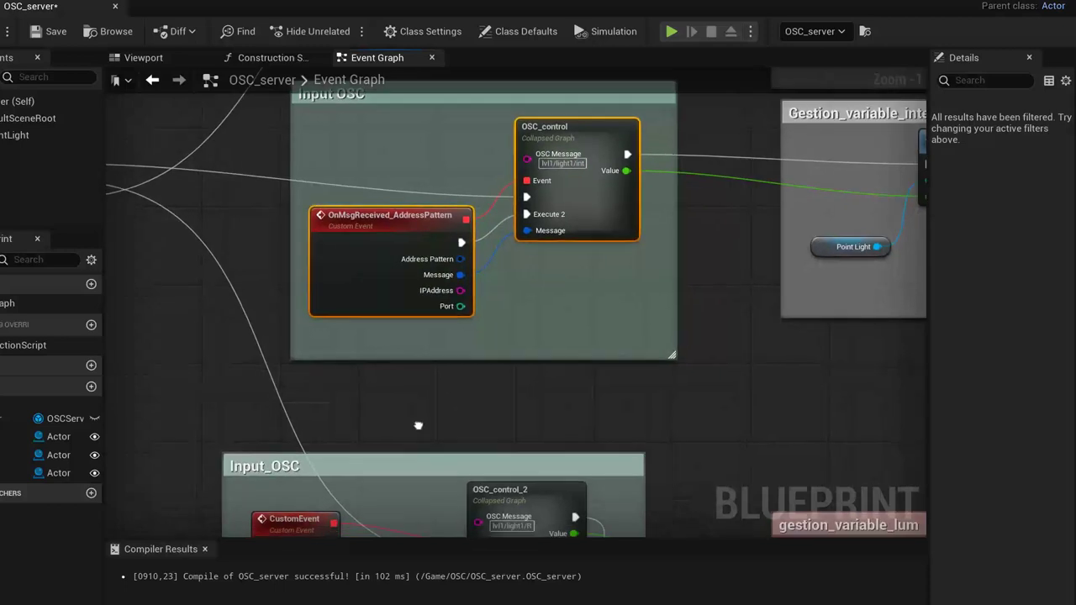
right_drag(413, 451, 424, 235)
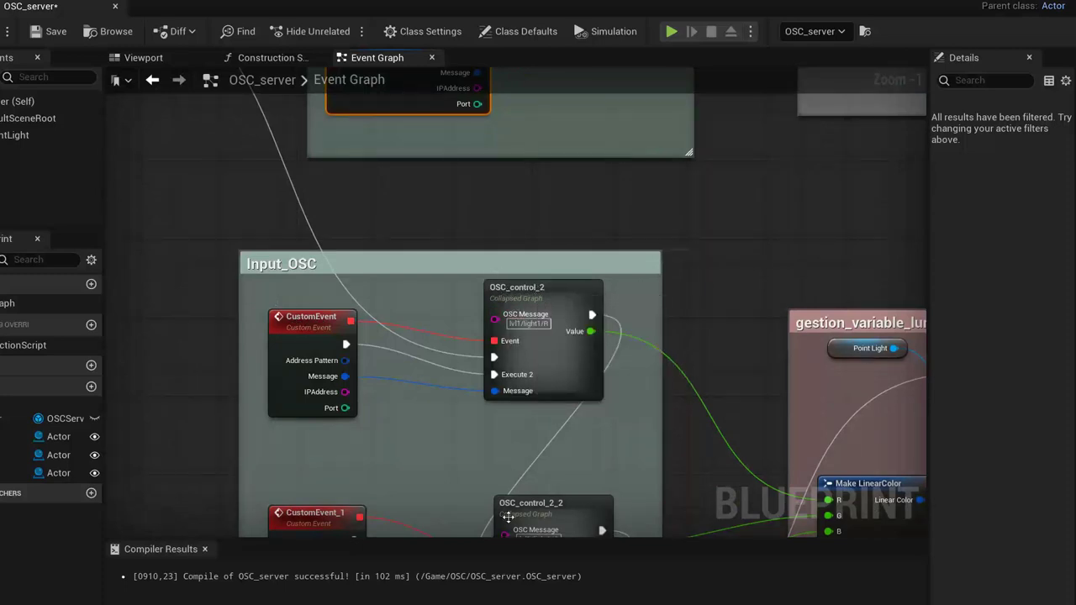
right_drag(603, 427, 572, 230)
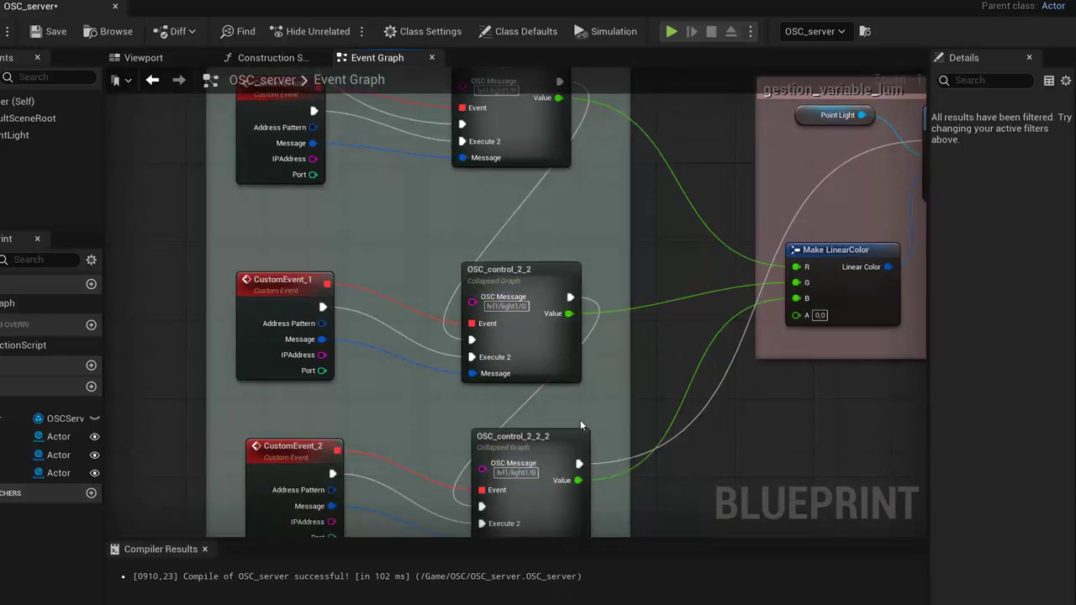
mouse_move(397, 413)
right_down()
mouse_move(421, 427)
mouse_move(422, 462)
right_up()
right_drag(468, 280, 438, 277)
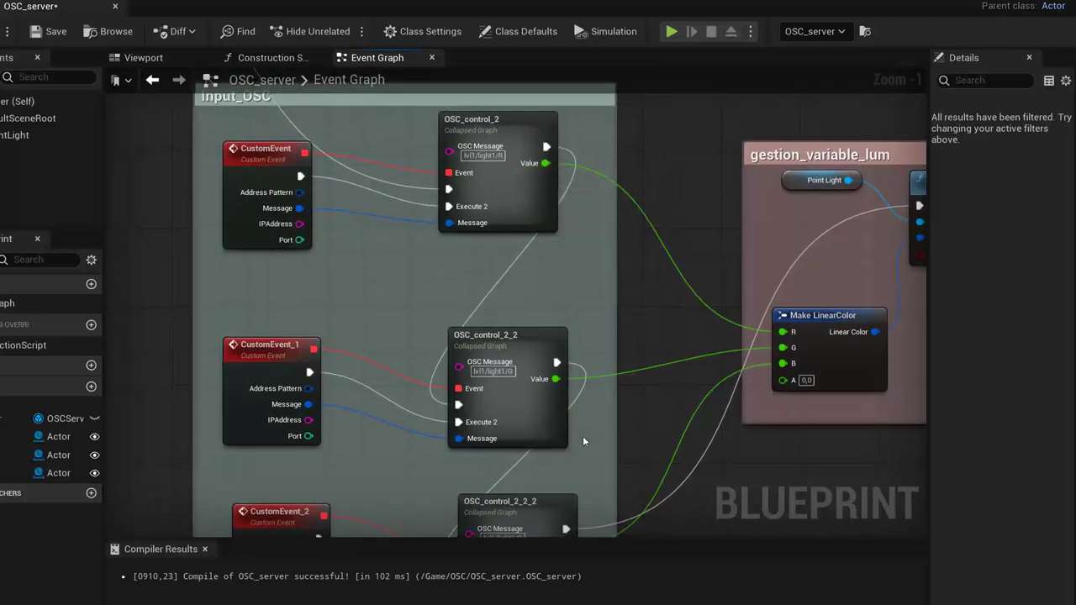
right_drag(583, 436, 540, 257)
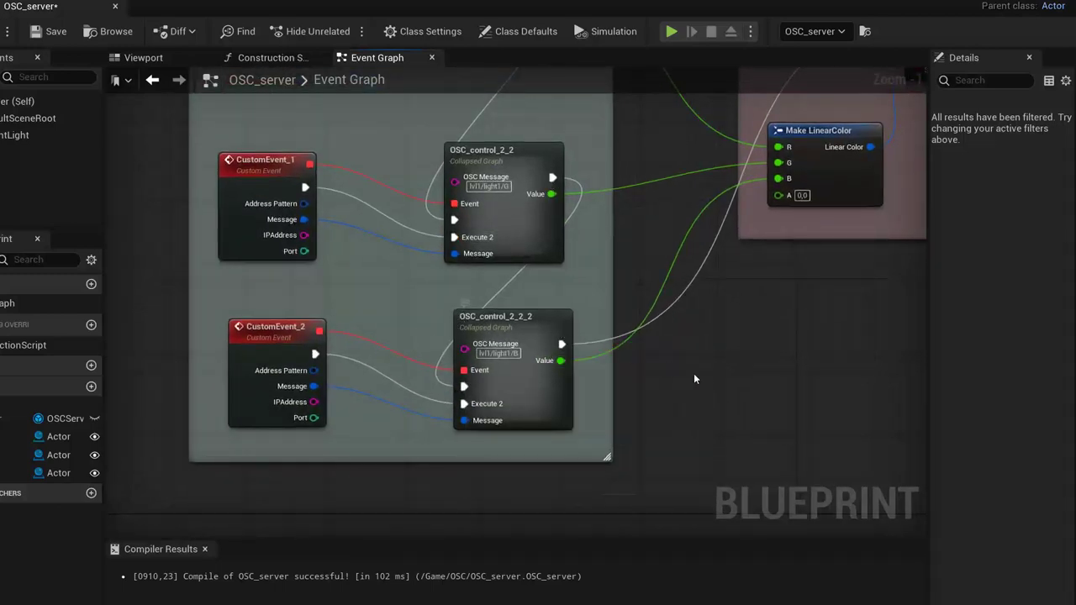
mouse_move(431, 215)
right_down()
mouse_move(457, 271)
mouse_move(440, 338)
mouse_move(297, 217)
right_up()
scroll(272, 180, down, 2)
mouse_move(273, 180)
right_down()
mouse_move(259, 238)
mouse_move(357, 309)
right_up()
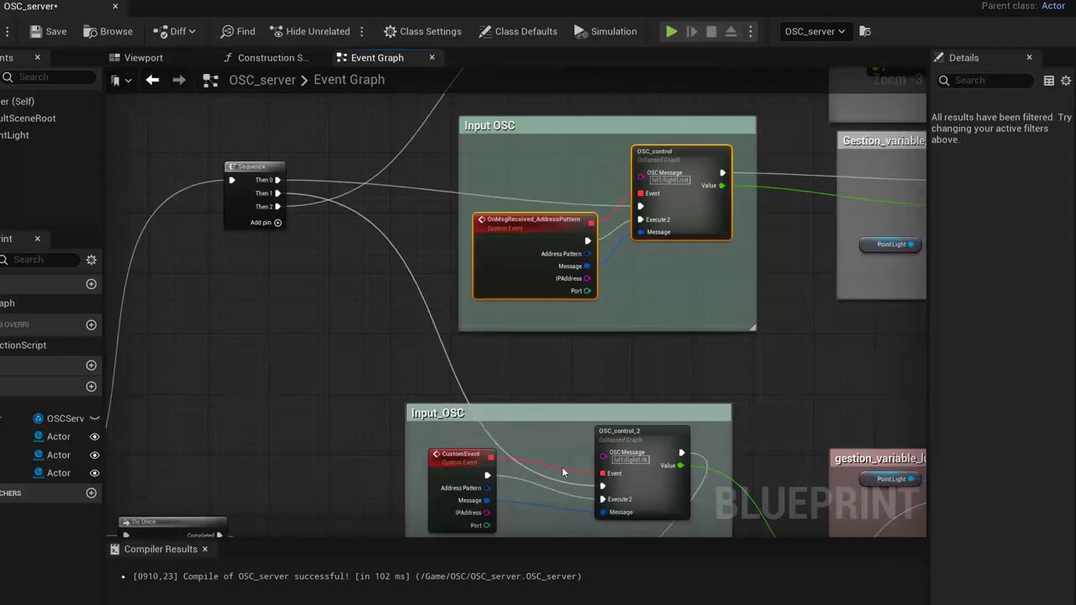
right_drag(557, 379, 622, 210)
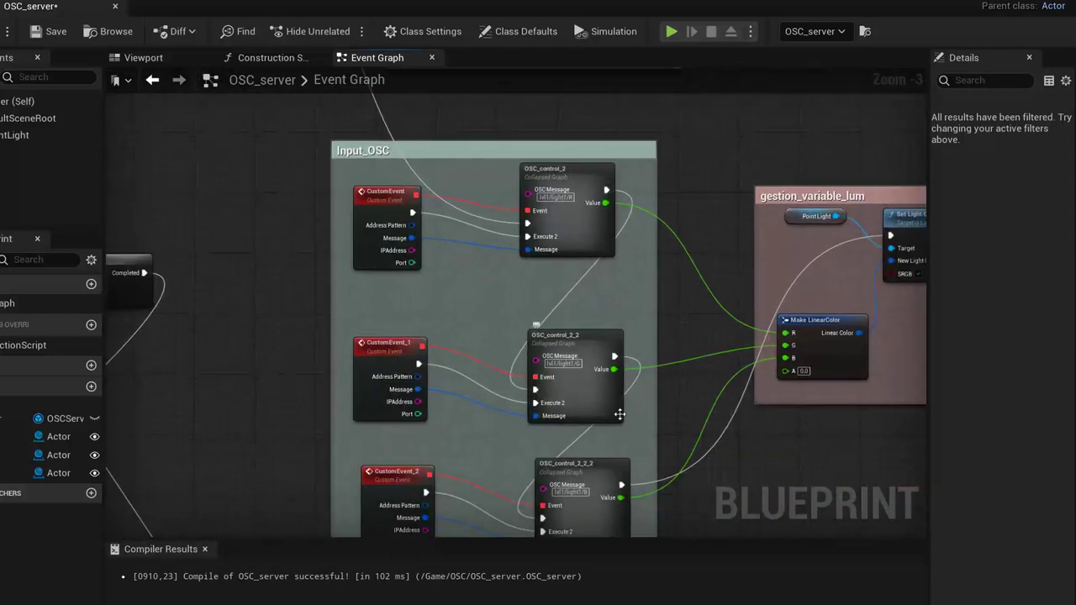
right_drag(612, 455, 558, 283)
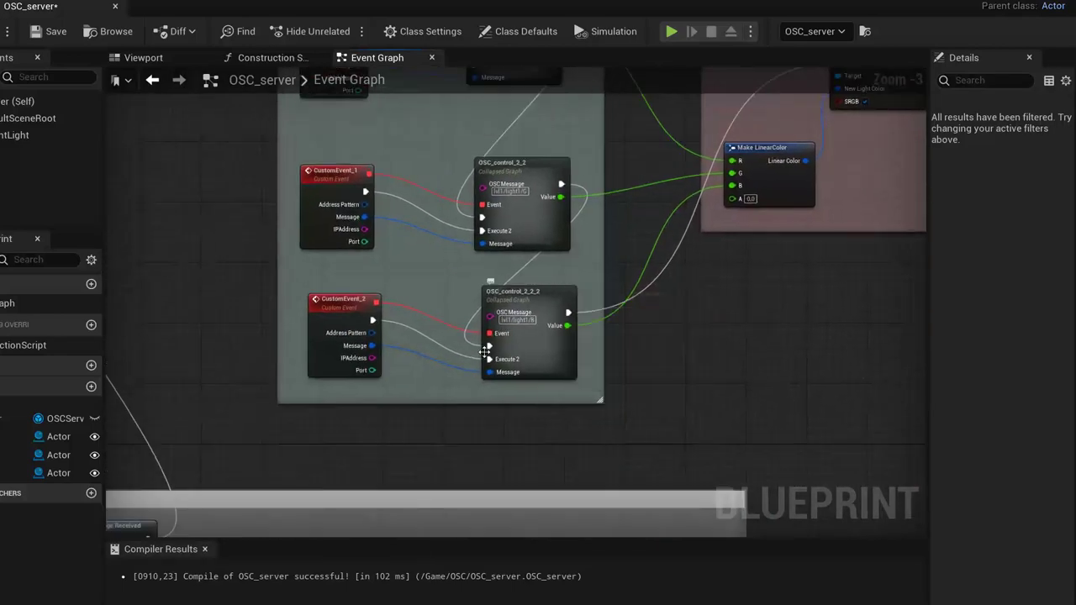
mouse_move(744, 267)
right_down()
mouse_move(746, 285)
mouse_move(649, 380)
right_up()
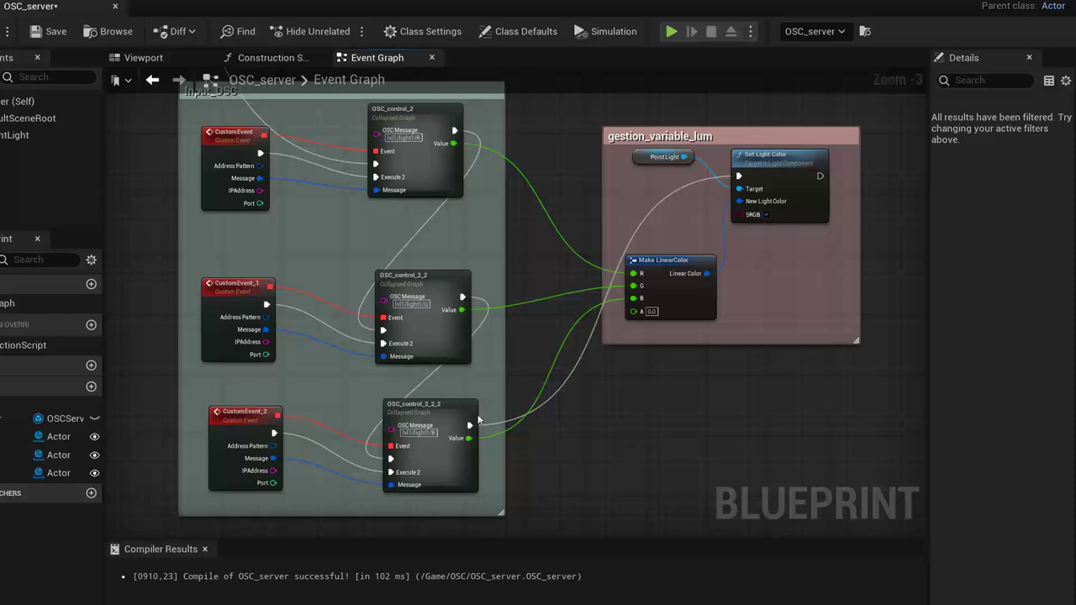
click(760, 181)
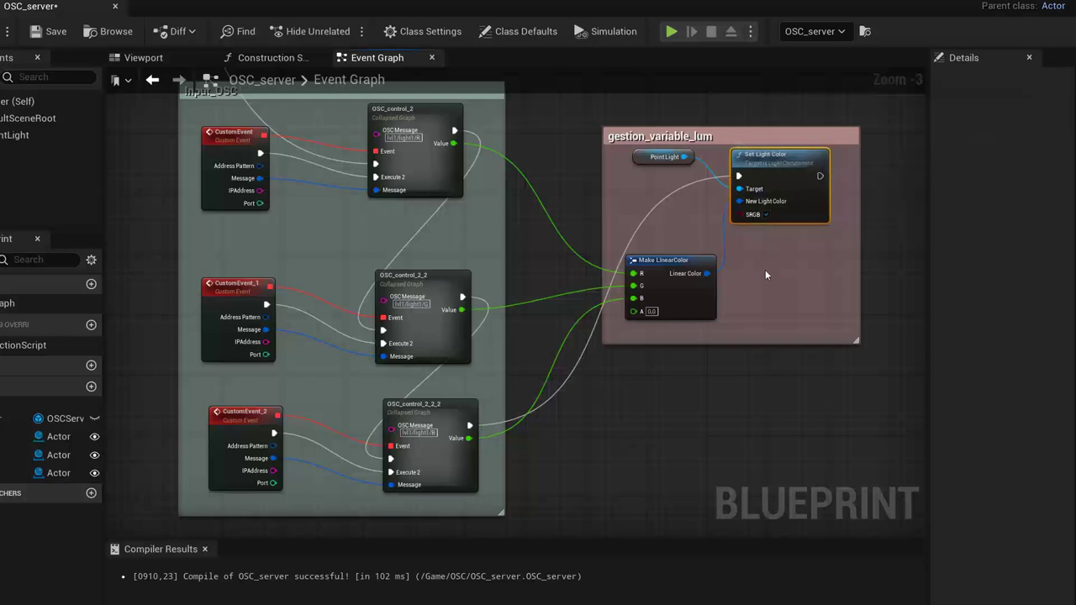
scroll(765, 266, up, 1)
scroll(709, 317, up, 1)
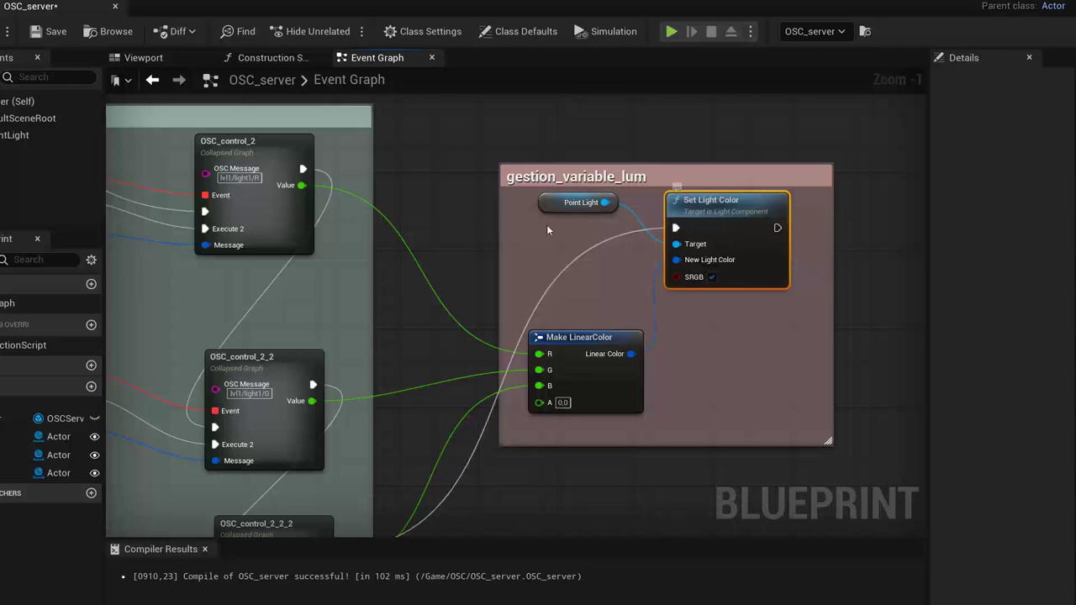
drag(555, 202, 544, 213)
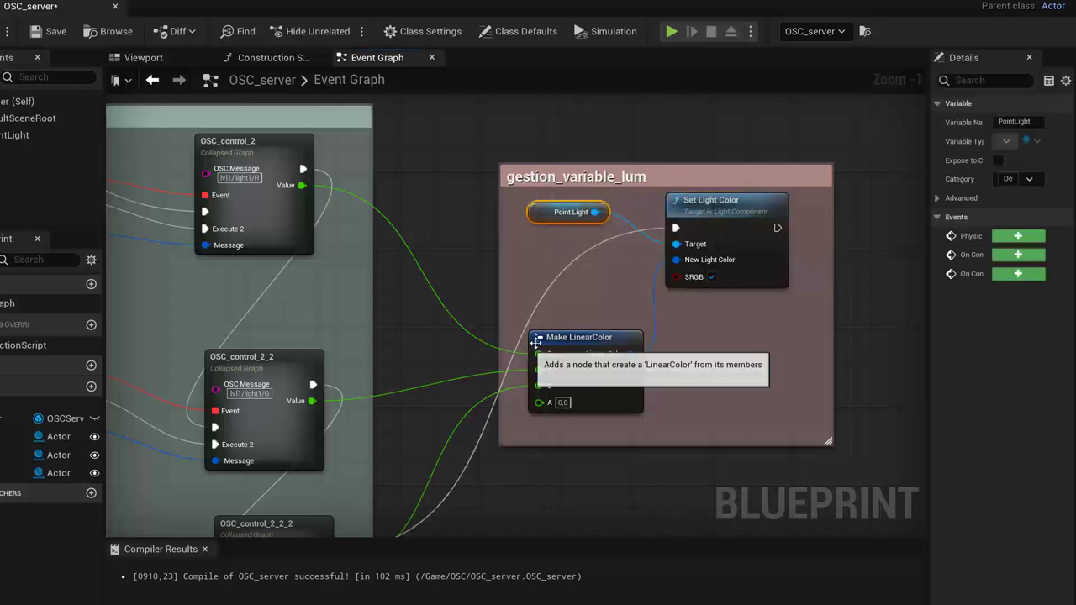
right_drag(579, 309, 621, 239)
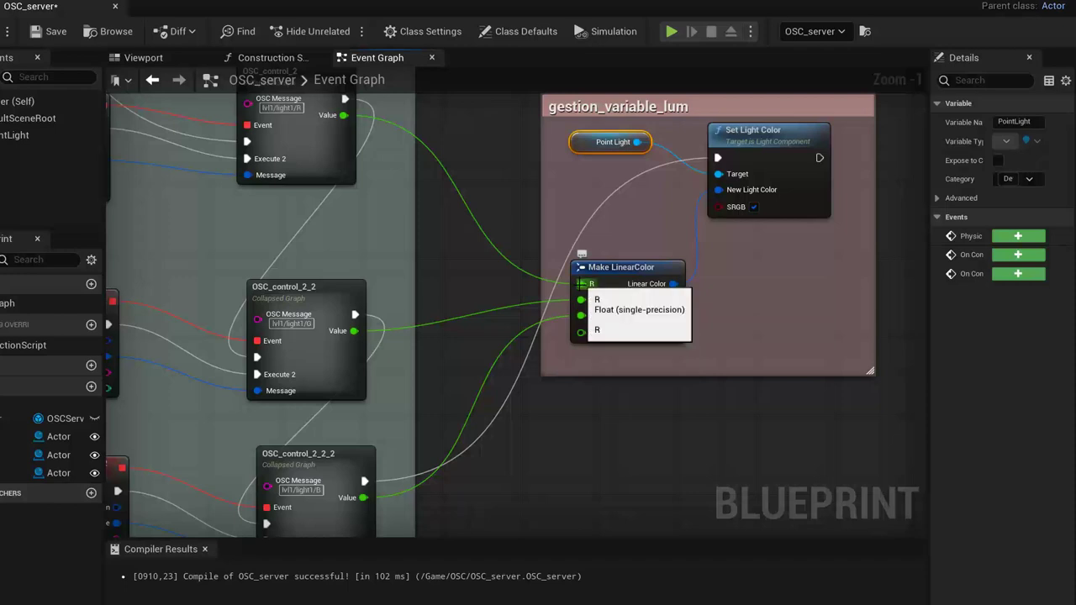
right_drag(426, 244, 457, 286)
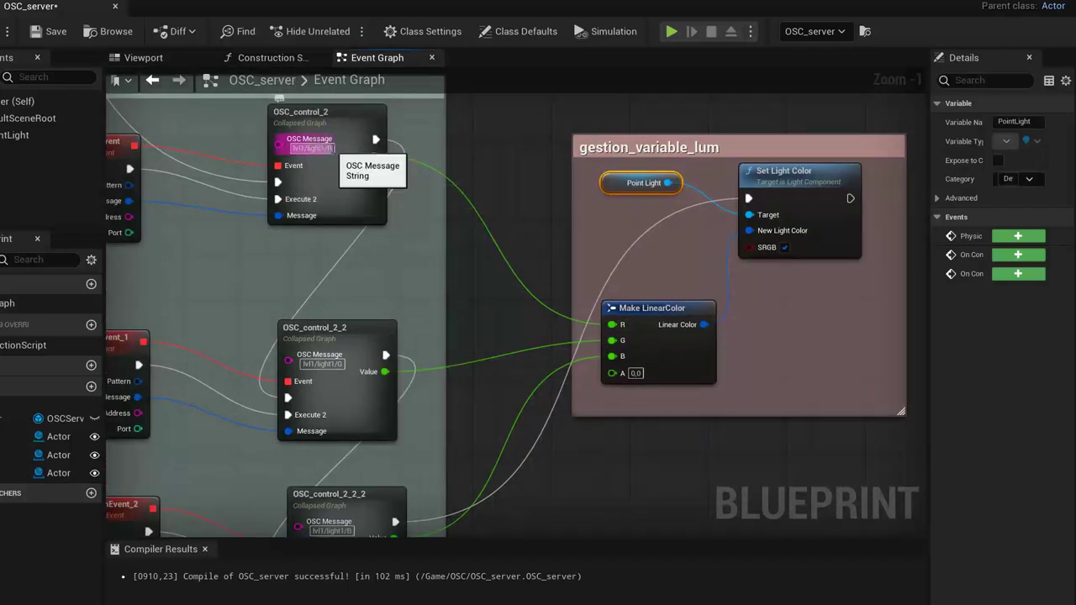
mouse_move(326, 129)
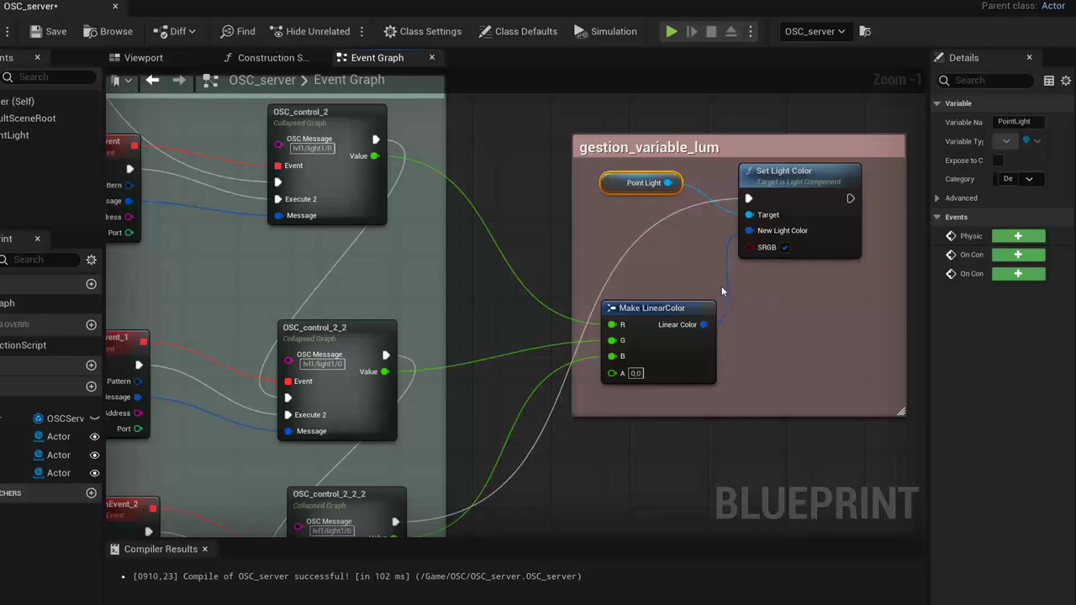
scroll(522, 362, down, 1)
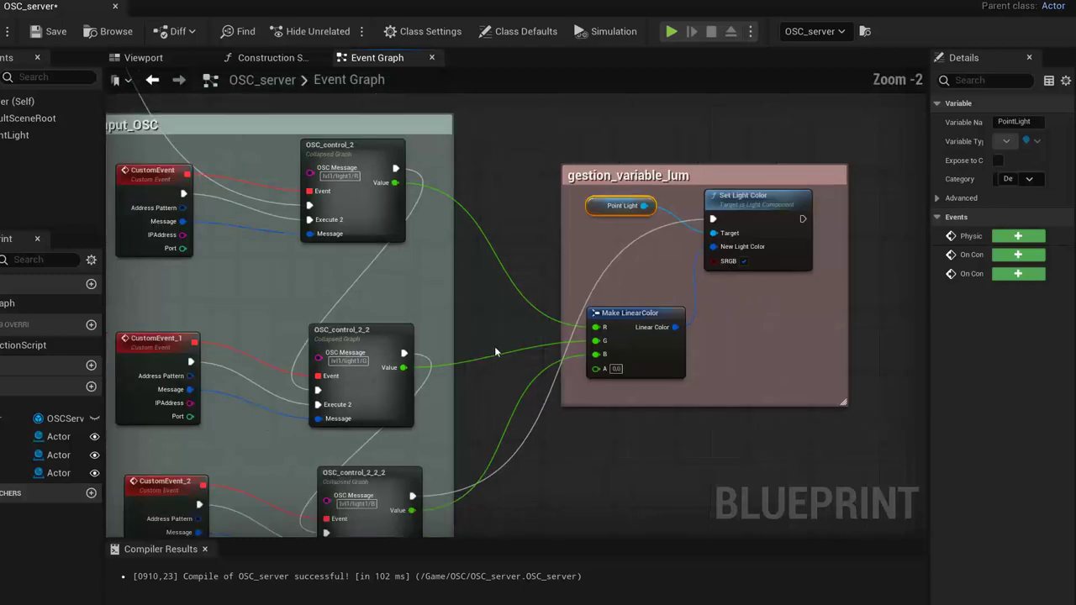
right_drag(494, 347, 654, 73)
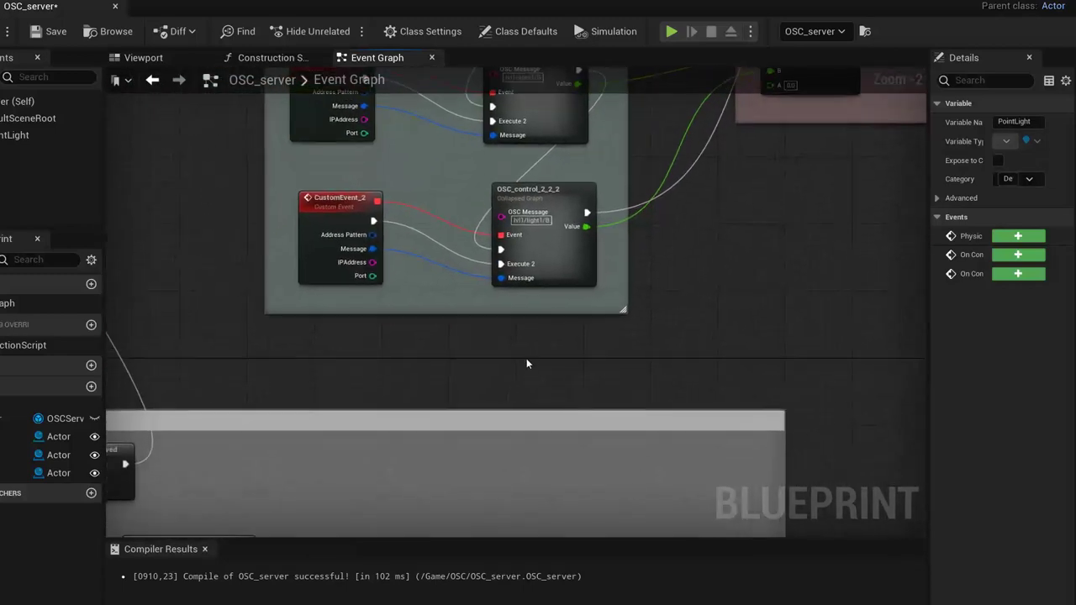
right_drag(526, 363, 785, 447)
right_drag(372, 261, 355, 502)
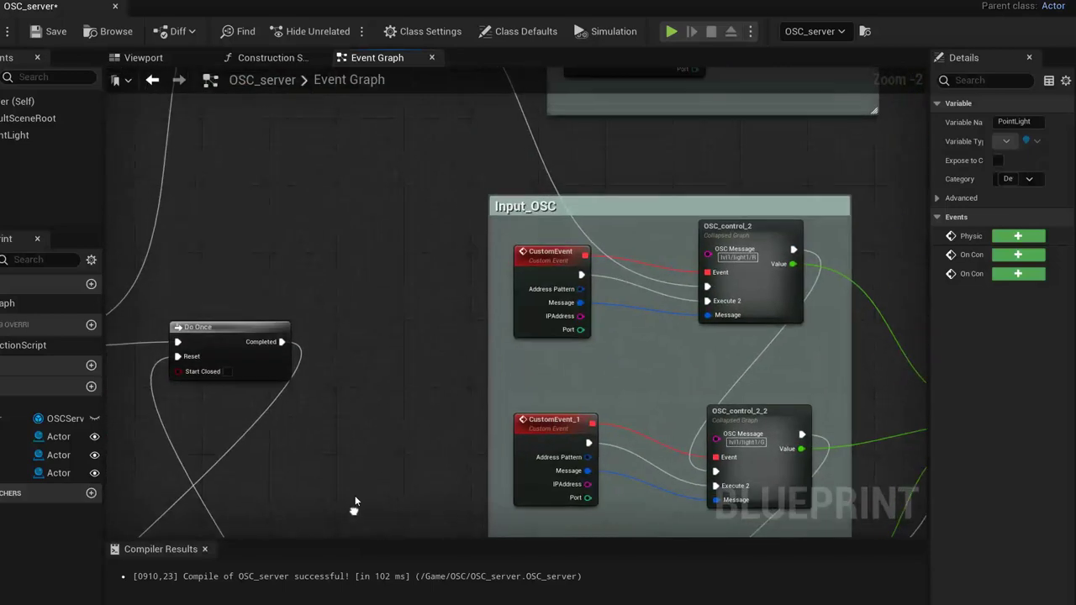
scroll(378, 345, down, 1)
scroll(379, 346, down, 1)
right_drag(363, 273, 484, 285)
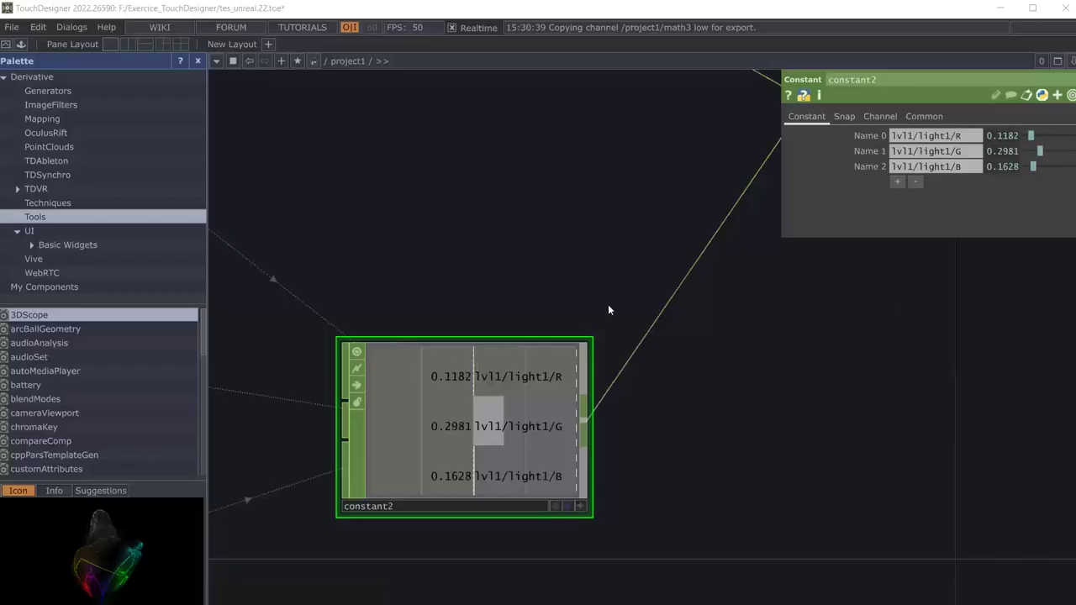
Step: Pan across the audioAnalysis chain to merge1 and oscout1, and show merge1's Merge parameters
scroll(442, 244, up, 5)
scroll(437, 252, down, 3)
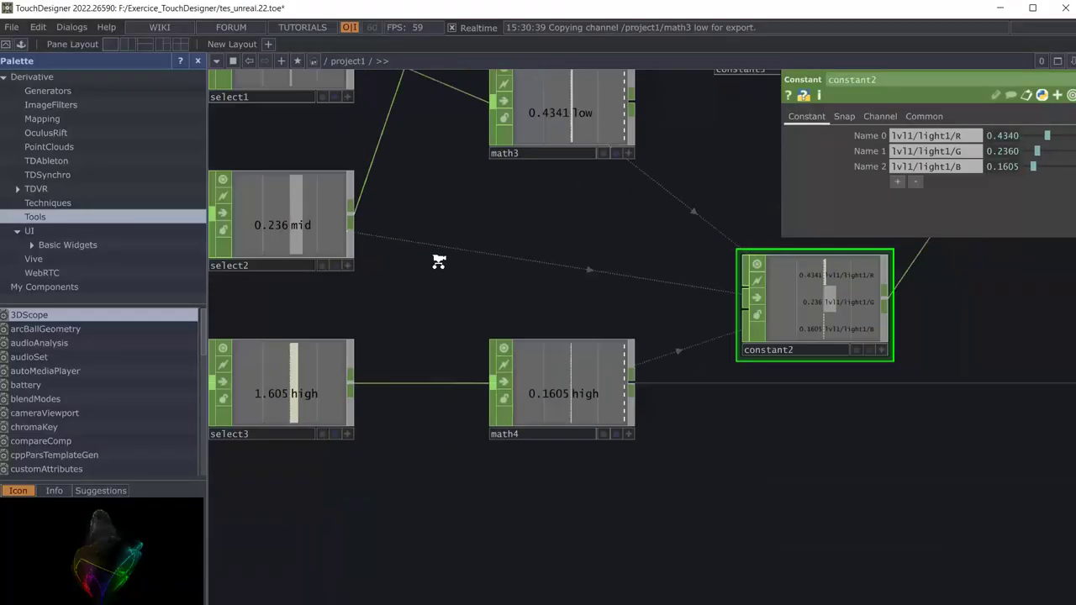
scroll(434, 261, down, 2)
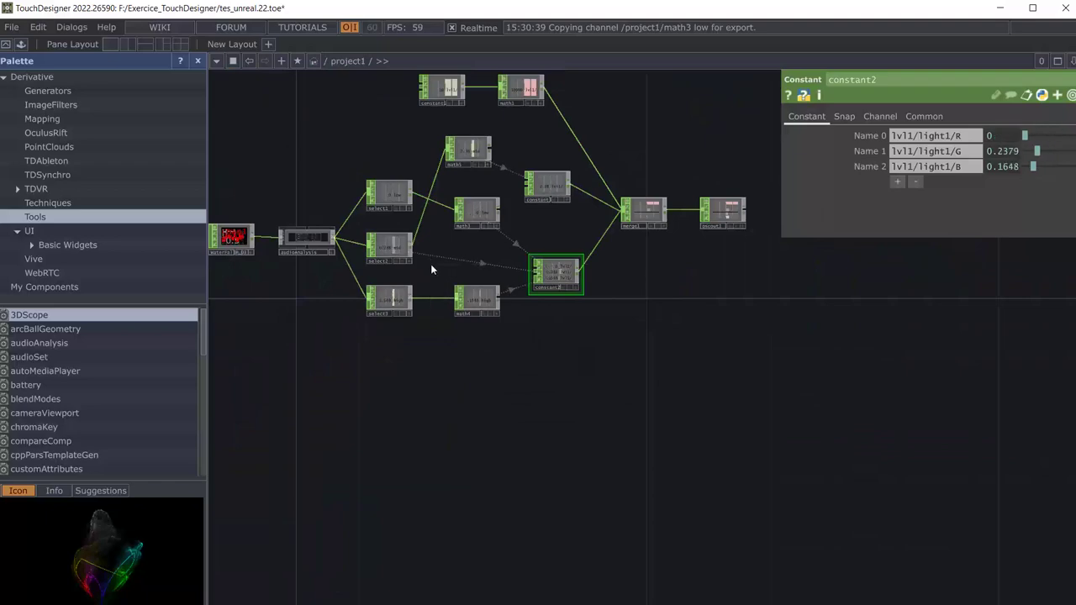
scroll(430, 264, up, 1)
mouse_move(289, 297)
mouse_down()
mouse_move(413, 398)
mouse_move(379, 437)
mouse_up()
scroll(380, 434, up, 3)
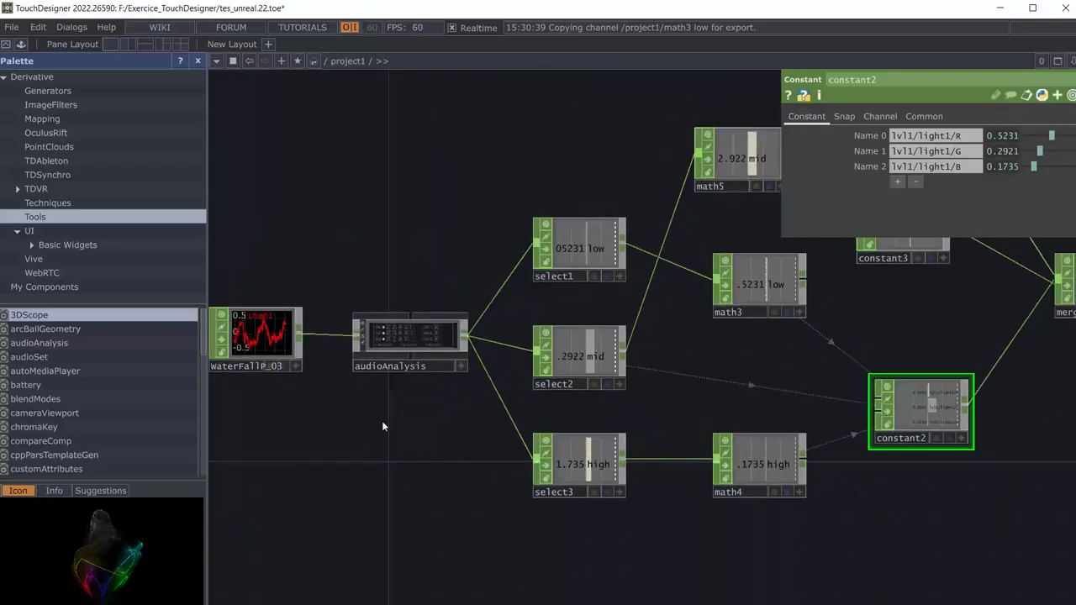
drag(375, 424, 419, 444)
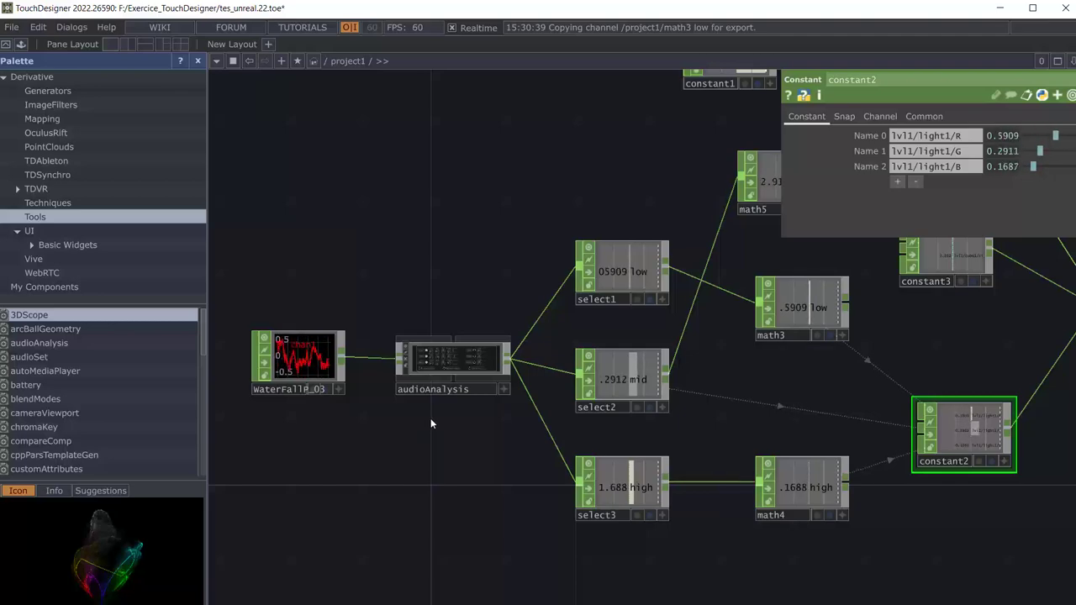
mouse_move(448, 408)
mouse_down()
mouse_move(439, 398)
mouse_move(399, 422)
mouse_move(235, 425)
mouse_up()
mouse_move(856, 439)
mouse_down()
mouse_move(732, 471)
mouse_move(708, 377)
mouse_up()
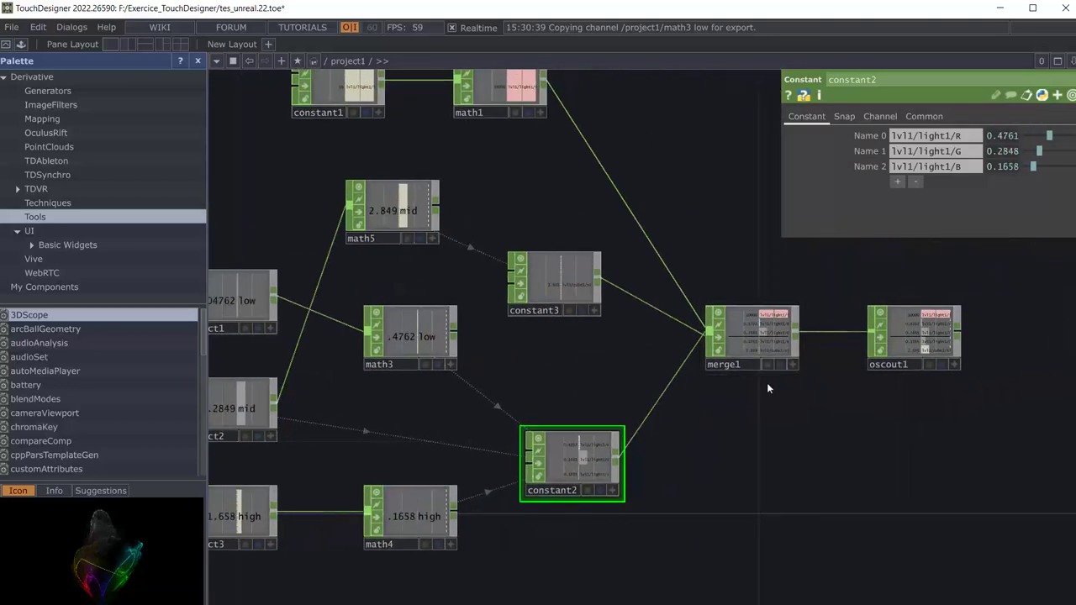
click(733, 328)
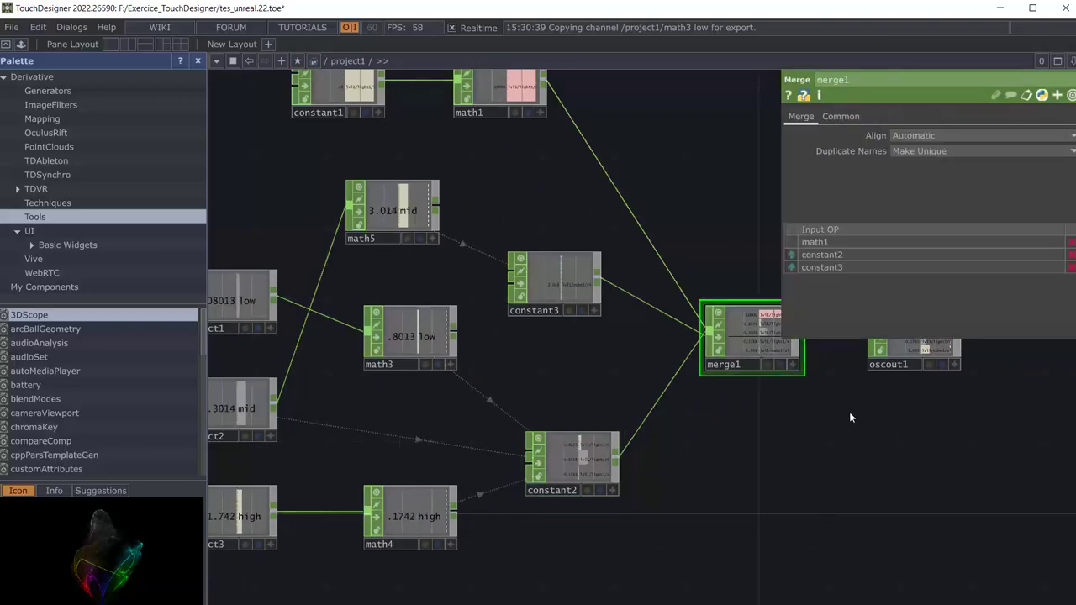
Step: Recenter the network and zoom in on merge1's combined channel values
mouse_move(823, 425)
mouse_down()
mouse_move(675, 480)
mouse_move(691, 420)
mouse_up()
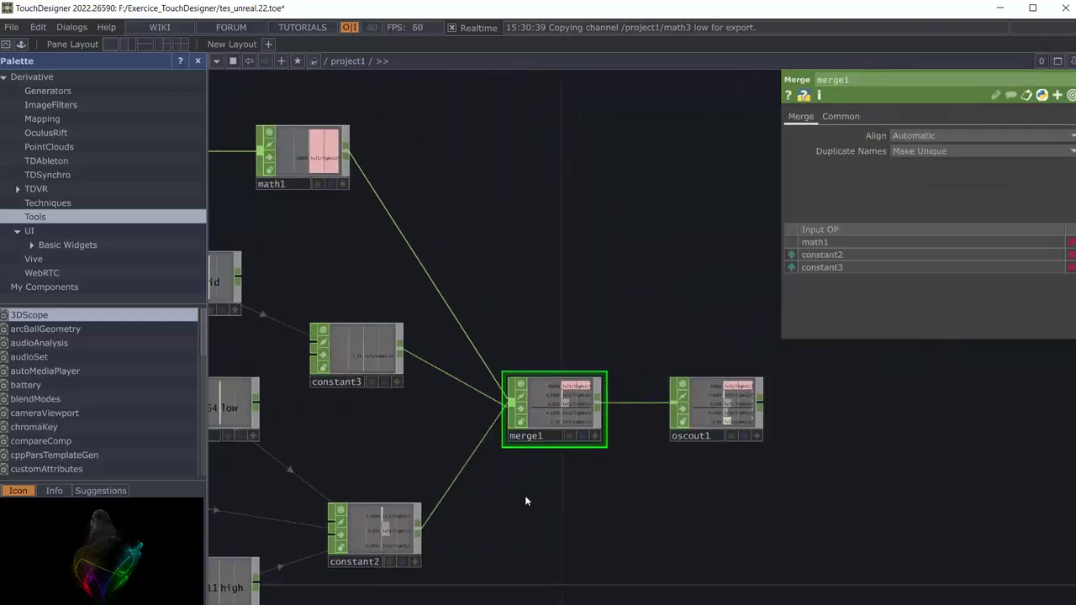
drag(529, 496, 953, 435)
drag(630, 477, 667, 476)
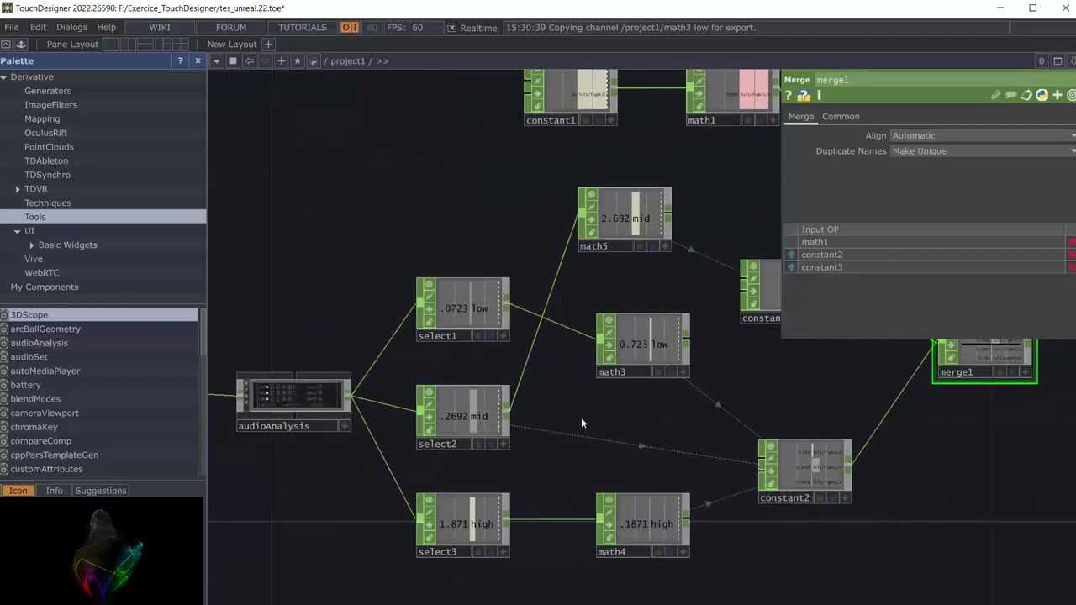
drag(580, 415, 550, 416)
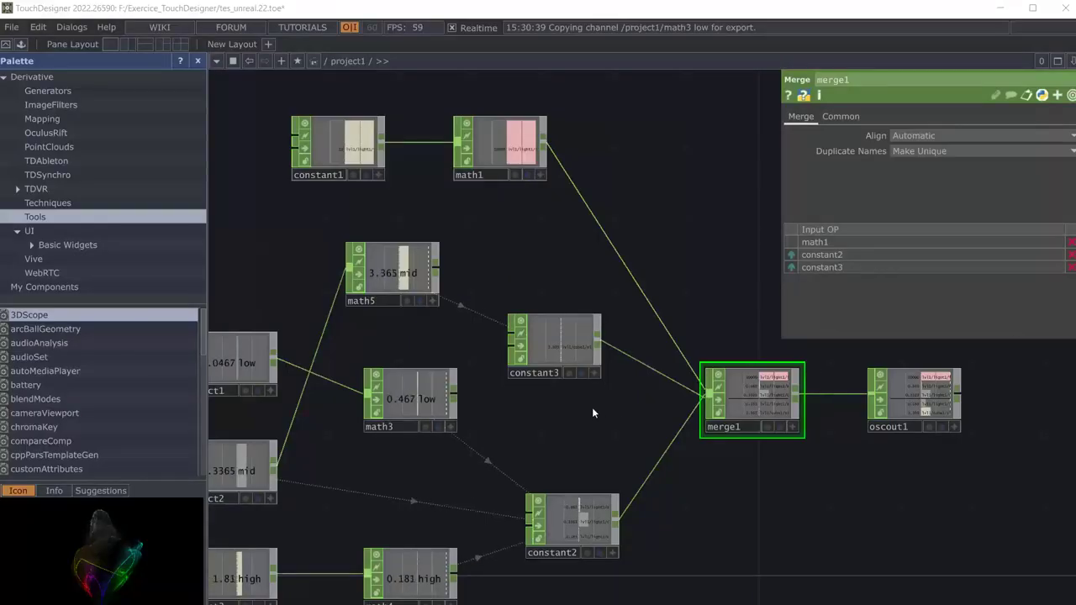
scroll(587, 408, up, 2)
scroll(585, 394, up, 1)
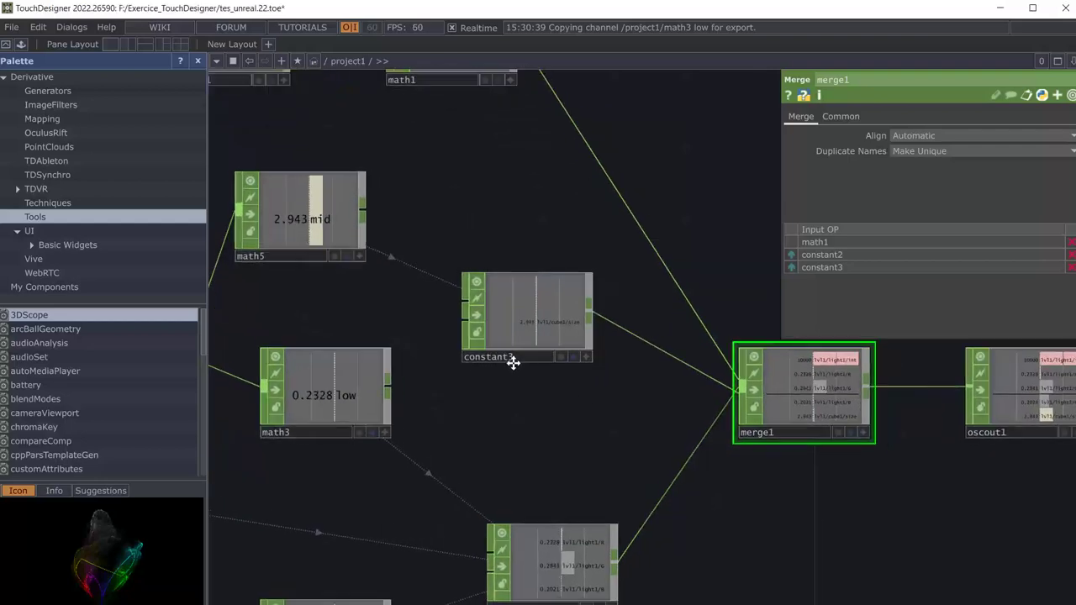
scroll(701, 408, up, 2)
scroll(721, 423, up, 2)
mouse_move(687, 434)
mouse_down()
mouse_move(523, 502)
mouse_move(565, 503)
mouse_up()
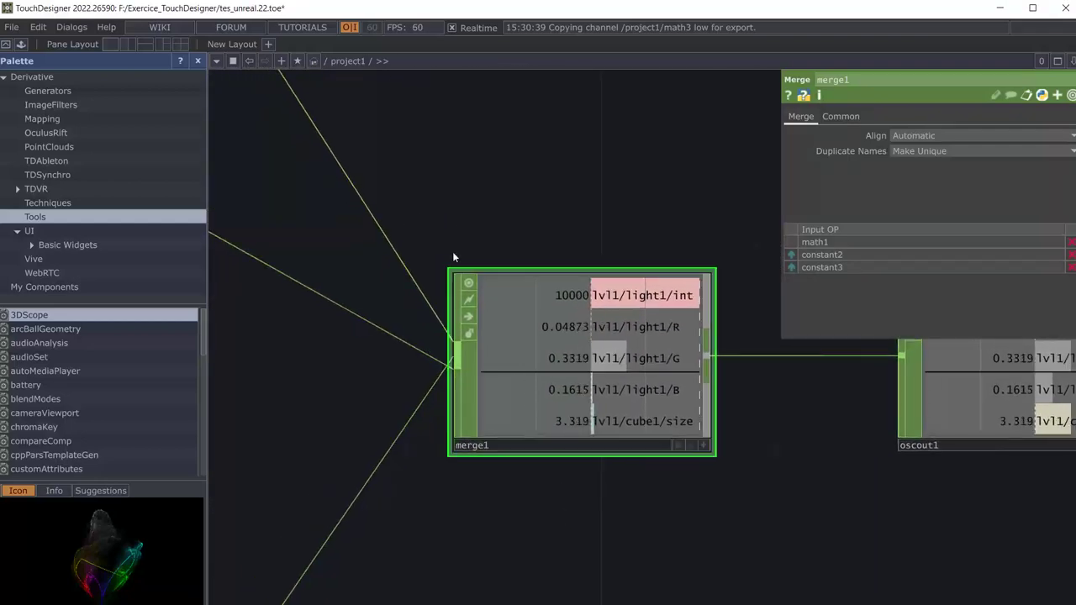
Step: Pan past constant3 and frame constant1 beside math1
drag(349, 277, 633, 437)
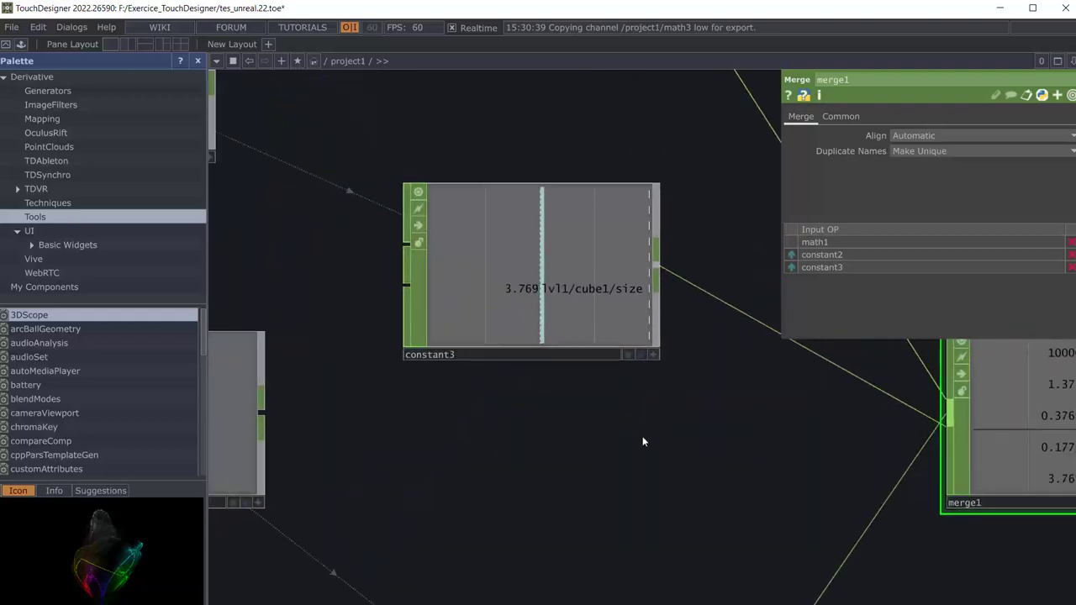
scroll(630, 438, down, 3)
scroll(583, 331, down, 2)
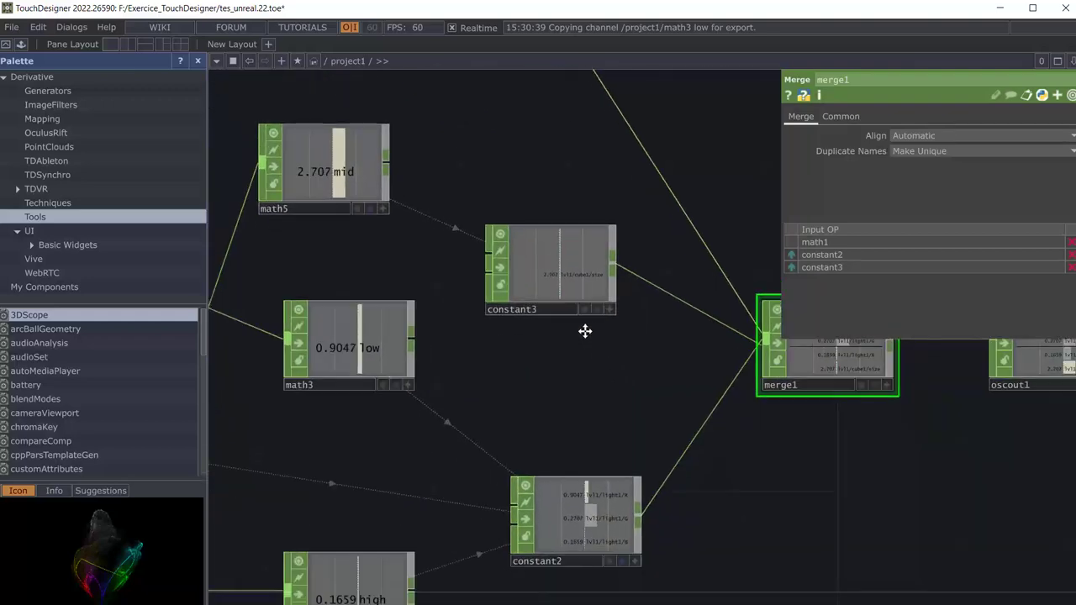
scroll(580, 298, up, 2)
scroll(580, 298, down, 3)
drag(565, 522, 519, 320)
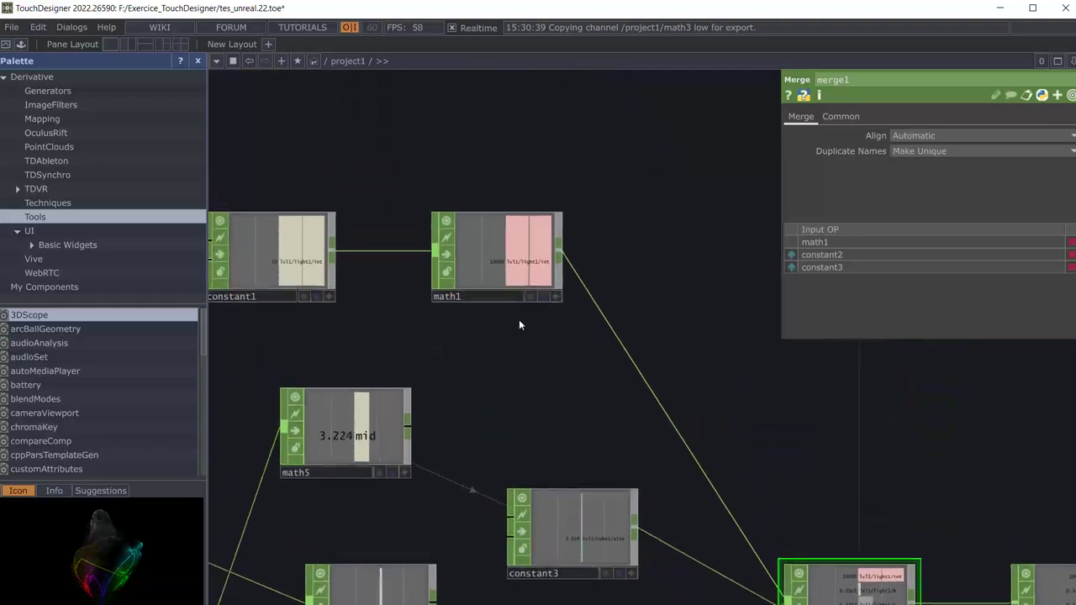
scroll(518, 316, up, 5)
mouse_move(505, 381)
mouse_down()
mouse_move(612, 442)
mouse_move(427, 437)
mouse_up()
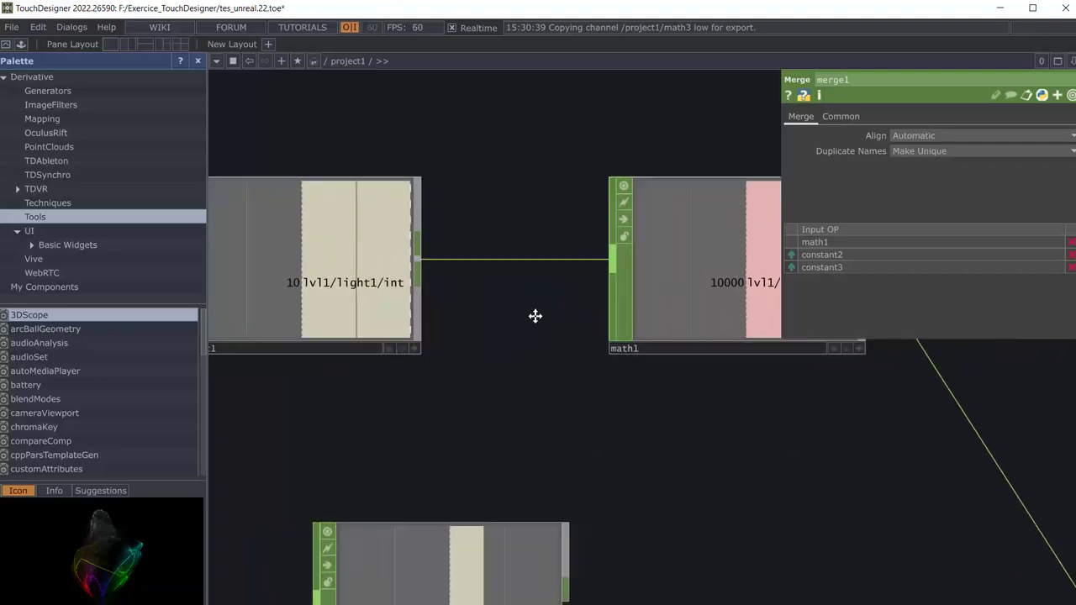
drag(472, 325, 570, 308)
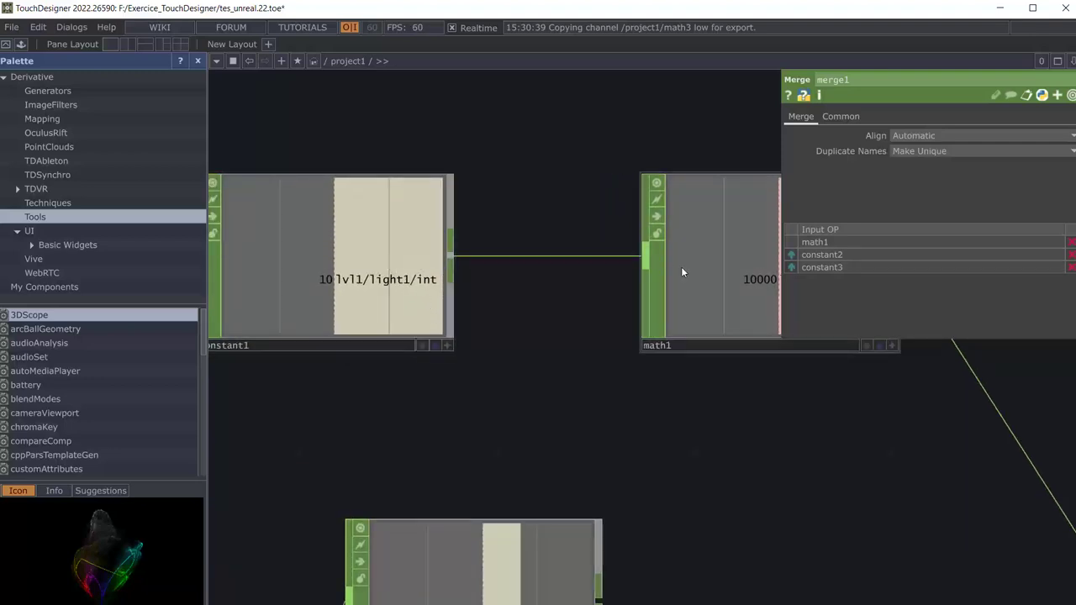
Step: Set constant1's lvl1/light1/int value to 1
click(701, 278)
click(325, 255)
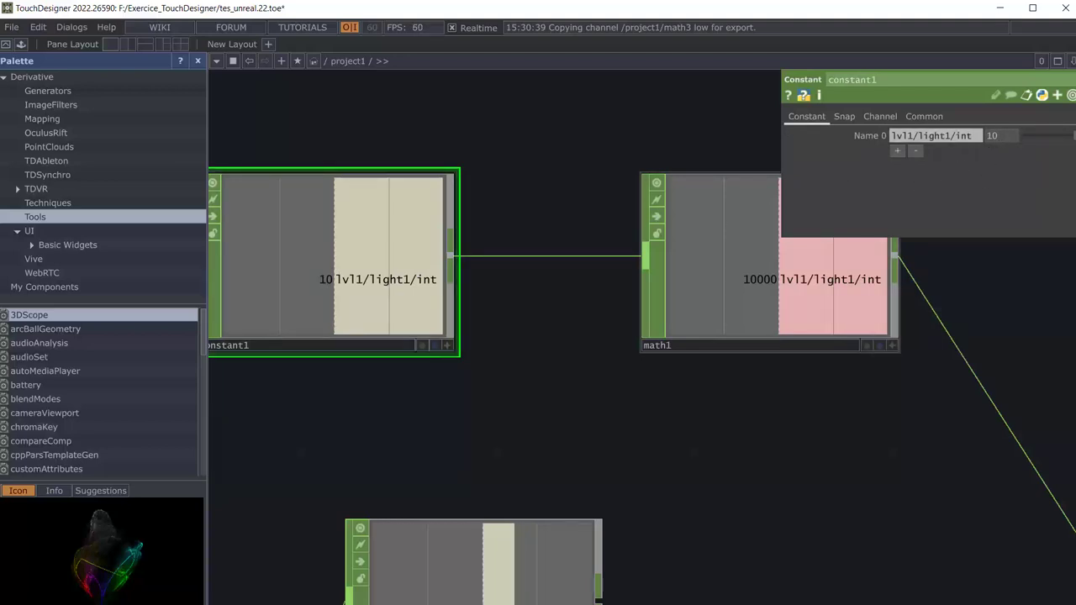
click(1067, 138)
click(1071, 138)
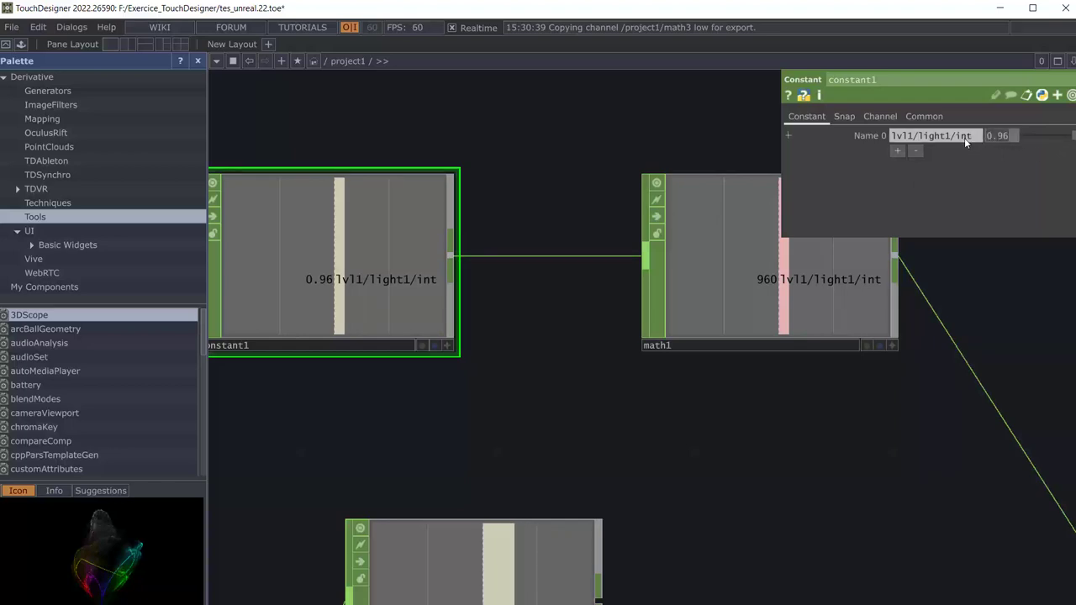
text(1)
key(Return)
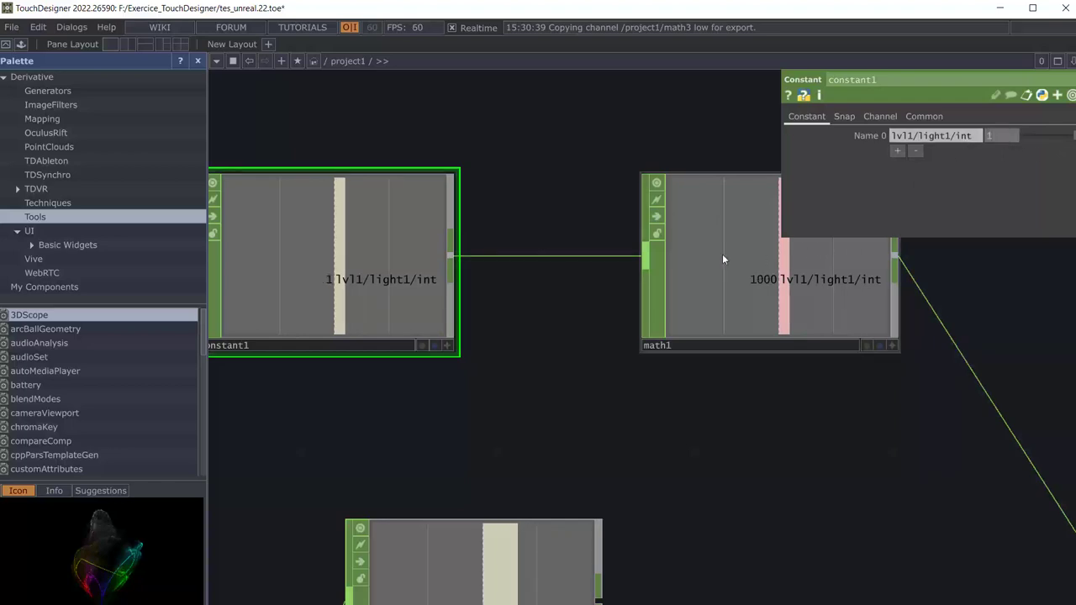
Step: Set math1's To Range maximum to 500 so it outputs 5000
click(706, 255)
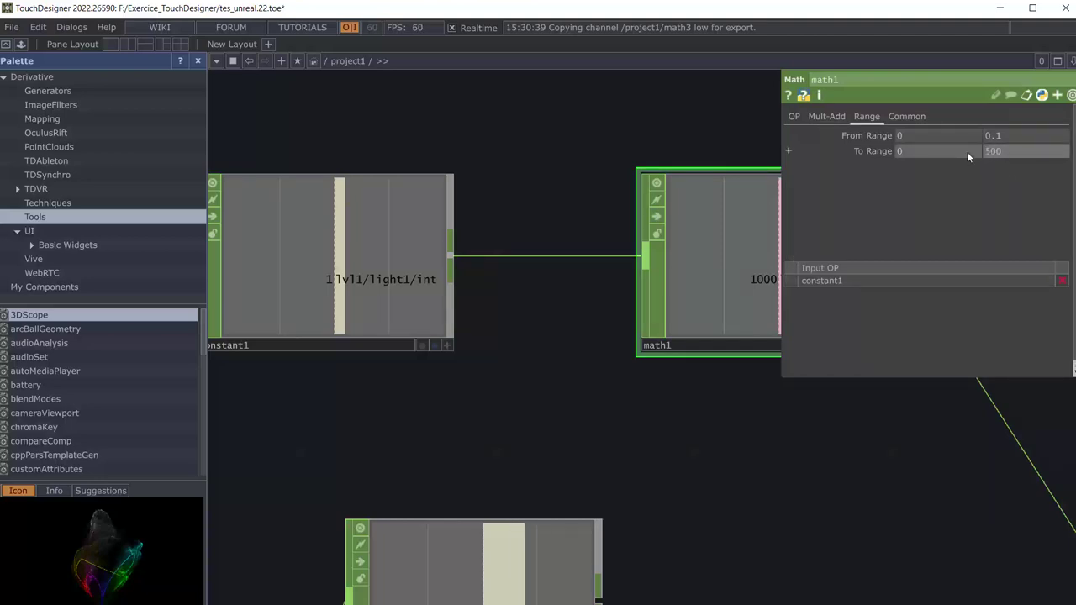
key(Return)
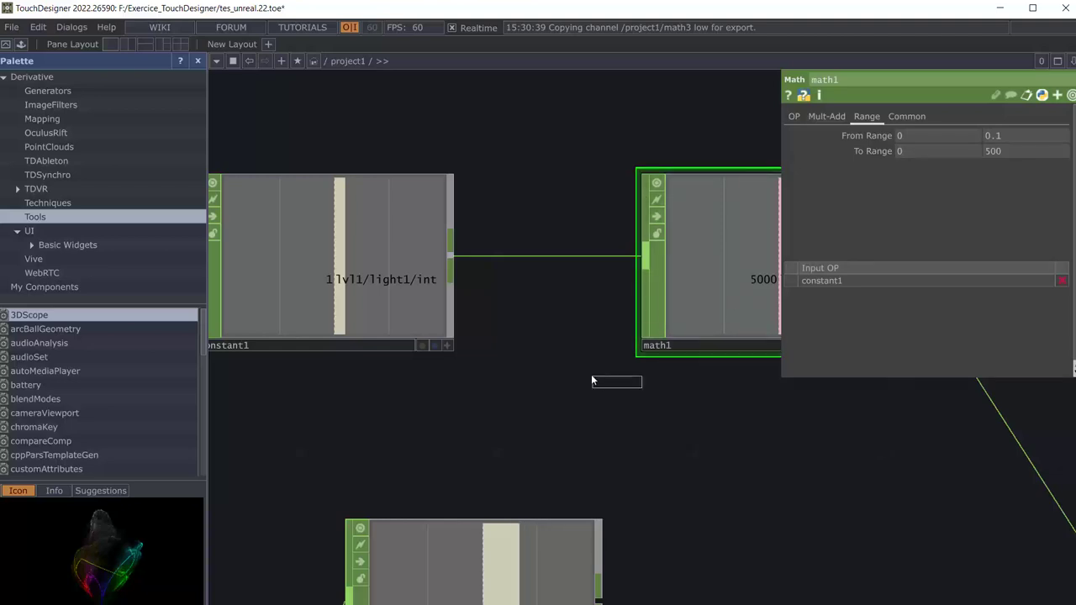
click(318, 258)
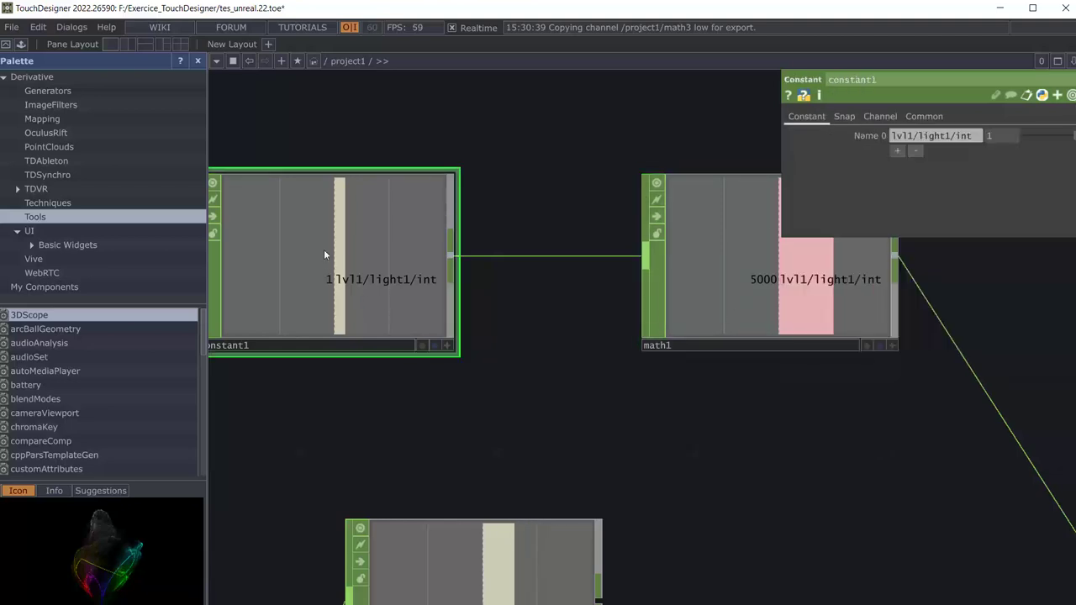
right_click(296, 253)
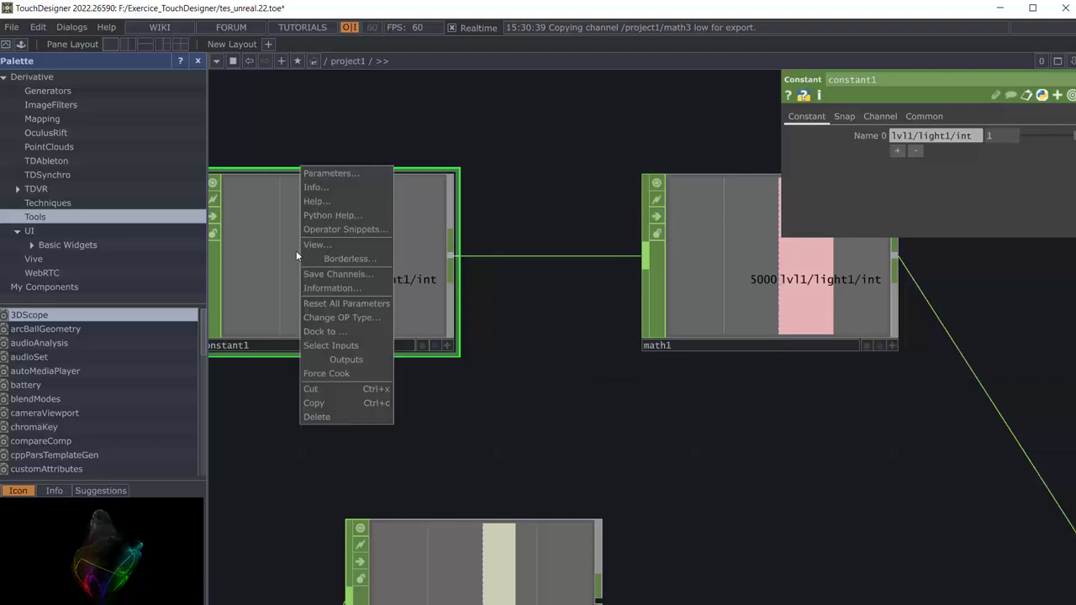
click(340, 173)
drag(305, 93, 494, 123)
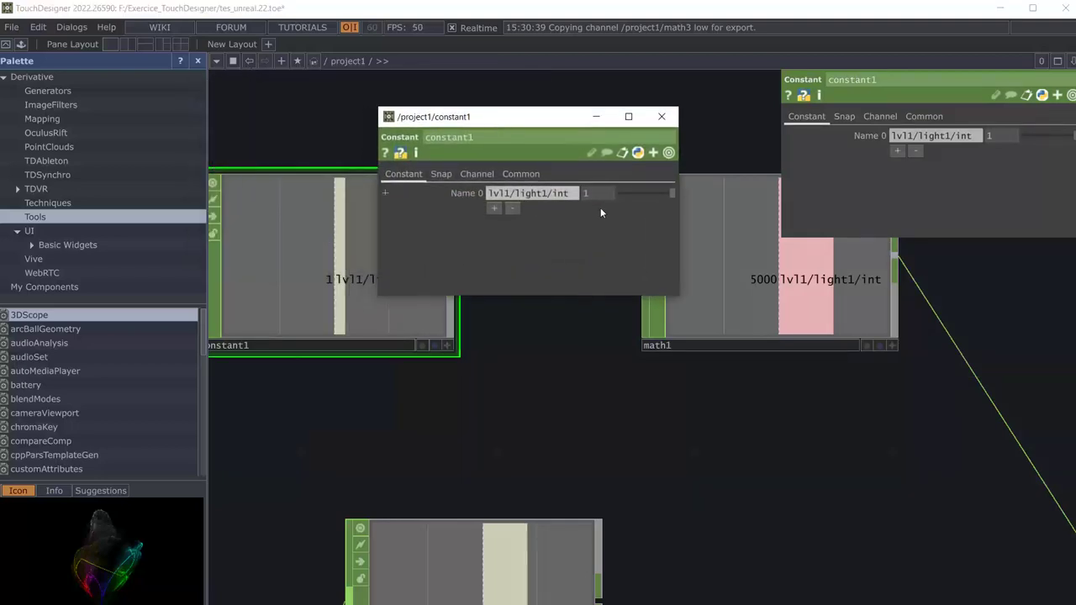
mouse_move(670, 191)
mouse_down()
mouse_move(620, 192)
mouse_move(697, 200)
mouse_up()
key(Escape)
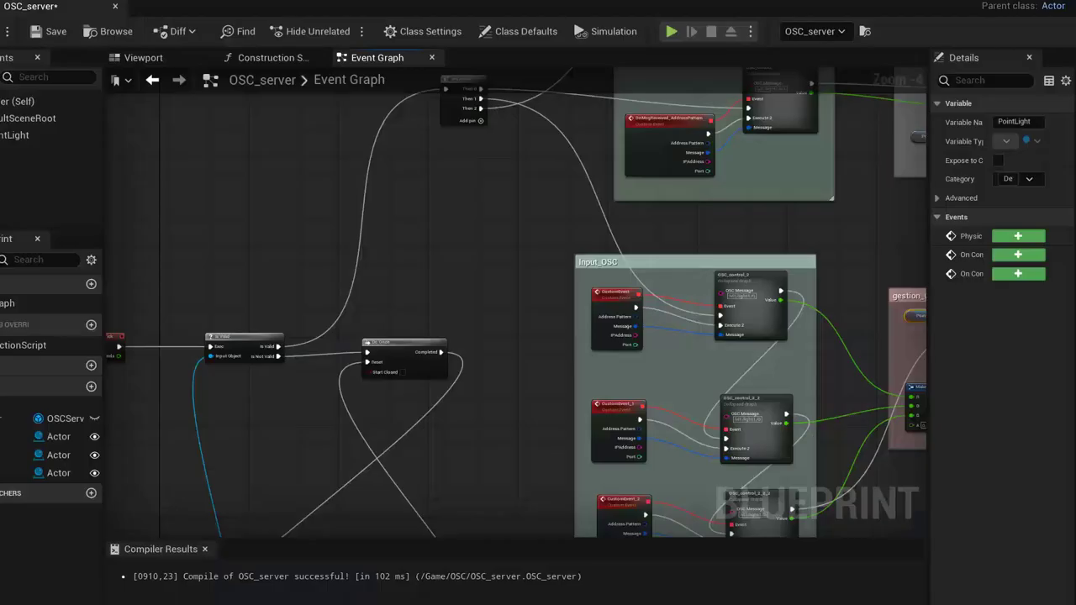
Step: Save the compiled OSC_server Blueprint and close its editor to reveal the OSC_map level
drag(723, 122, 913, 122)
mouse_move(997, 151)
mouse_down()
mouse_move(799, 164)
mouse_move(902, 167)
mouse_up()
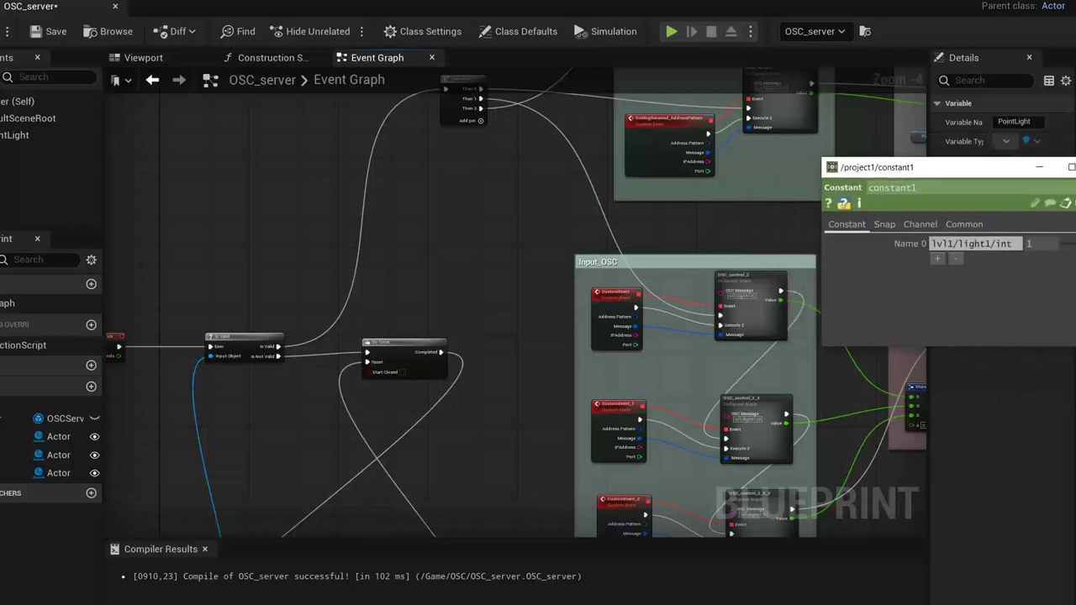
click(30, 38)
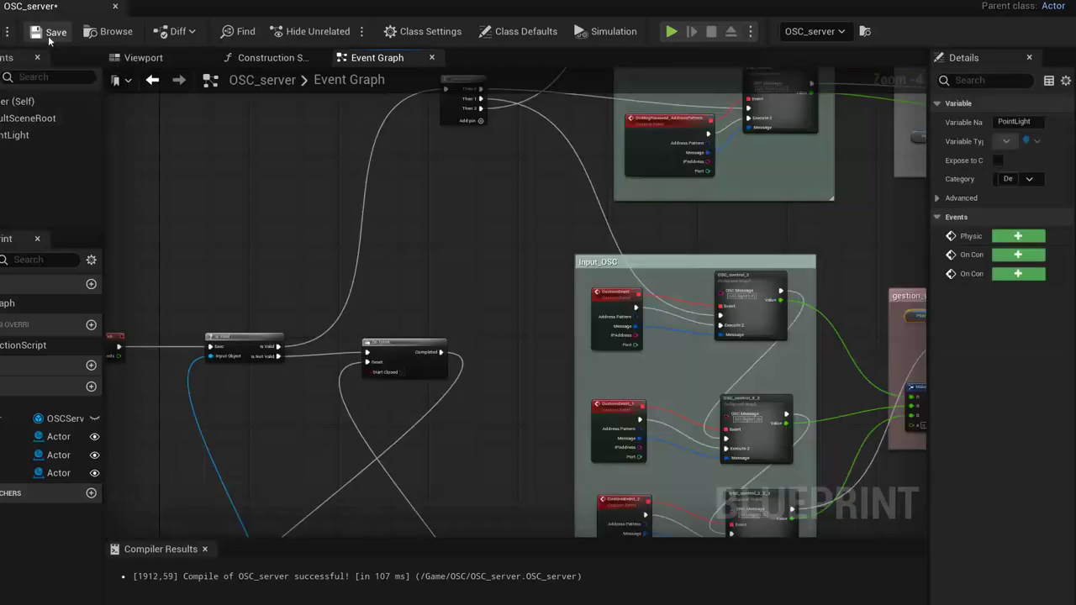
drag(896, 5, 888, 75)
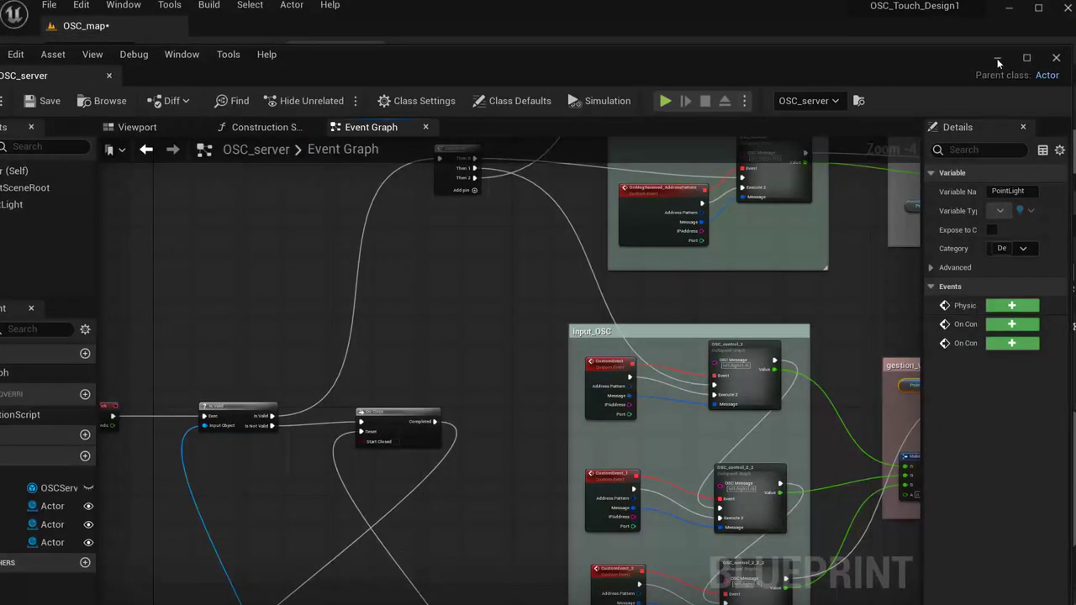
click(1056, 57)
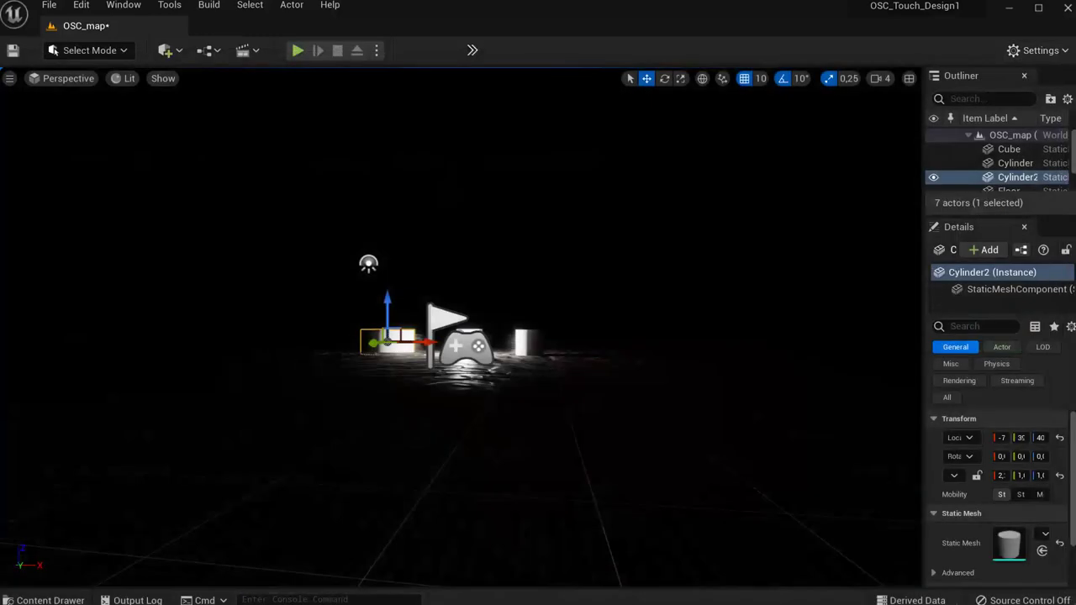
Step: Start playing the OSC_map level with TouchDesigner's constant1 window kept on top
key(alt+Tab)
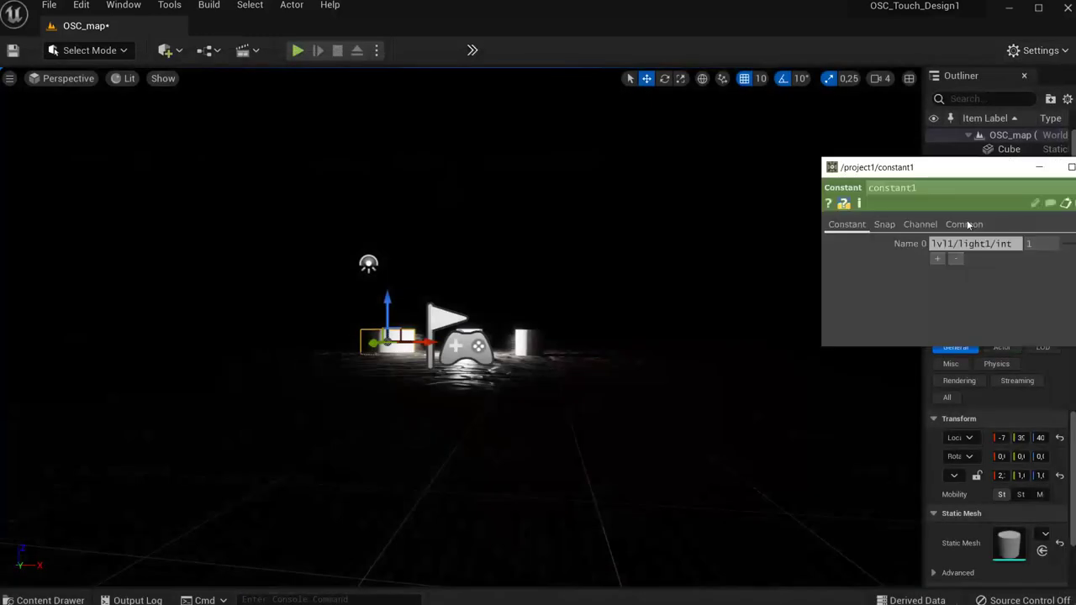
drag(932, 174, 863, 120)
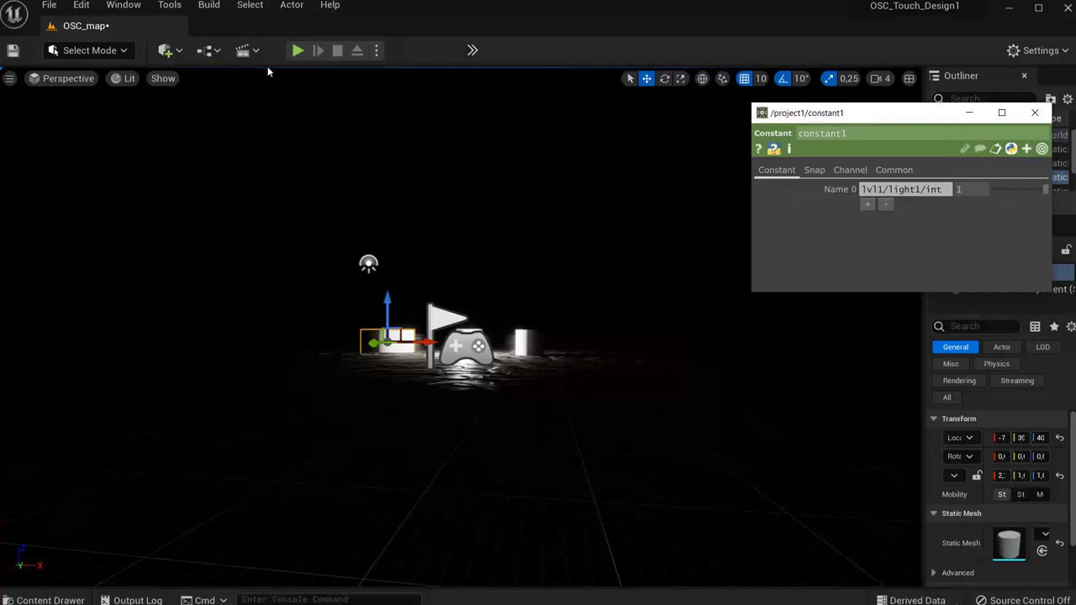
click(296, 51)
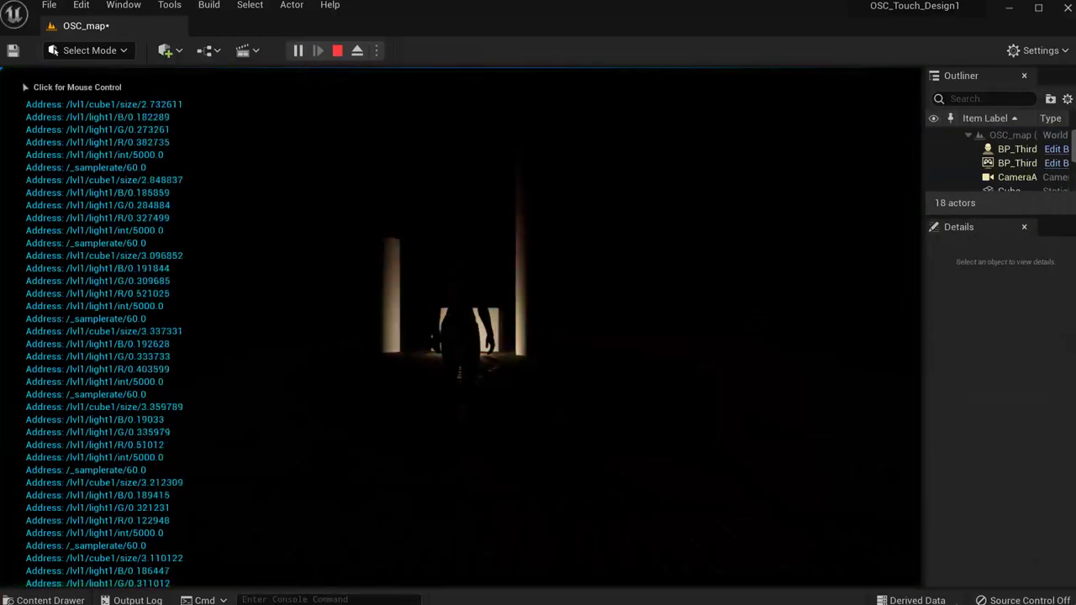
key(alt+Tab)
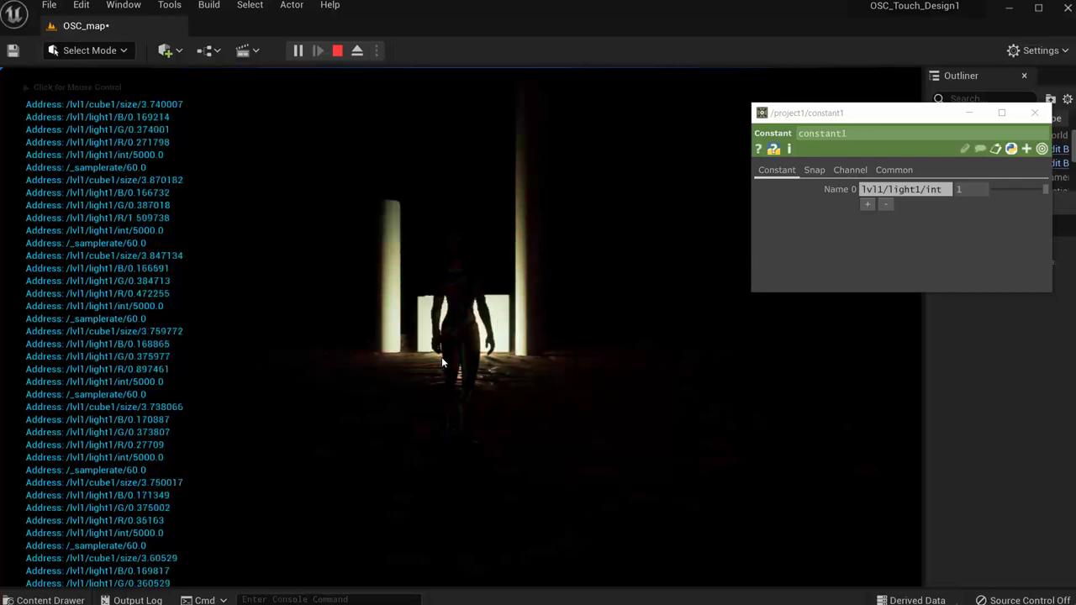
Step: Walk the character forward to the glowing box to see it react to OSC
click(423, 397)
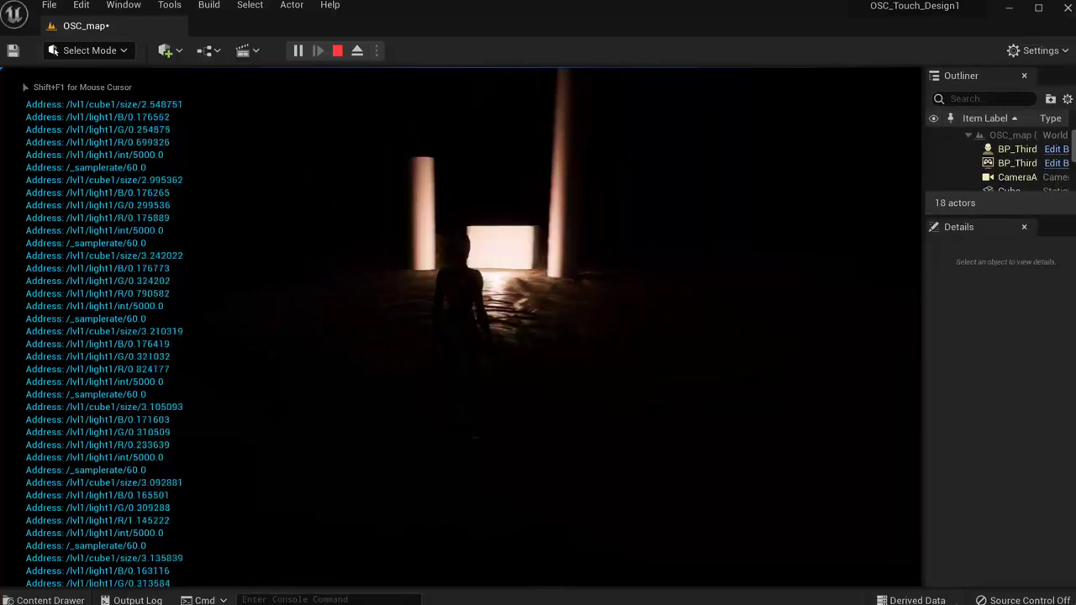
key(w)
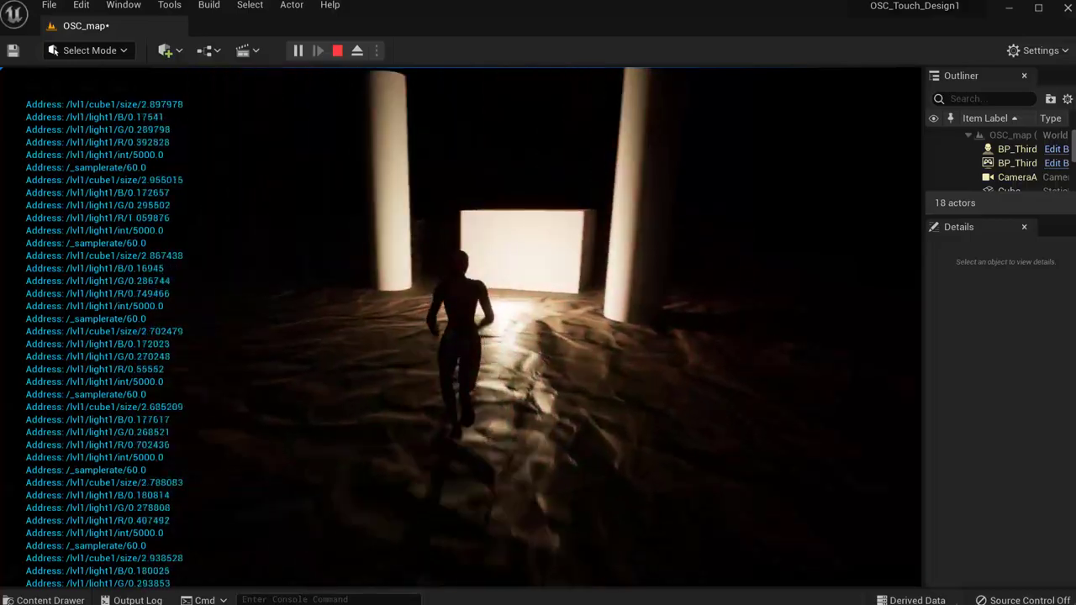
key(w)
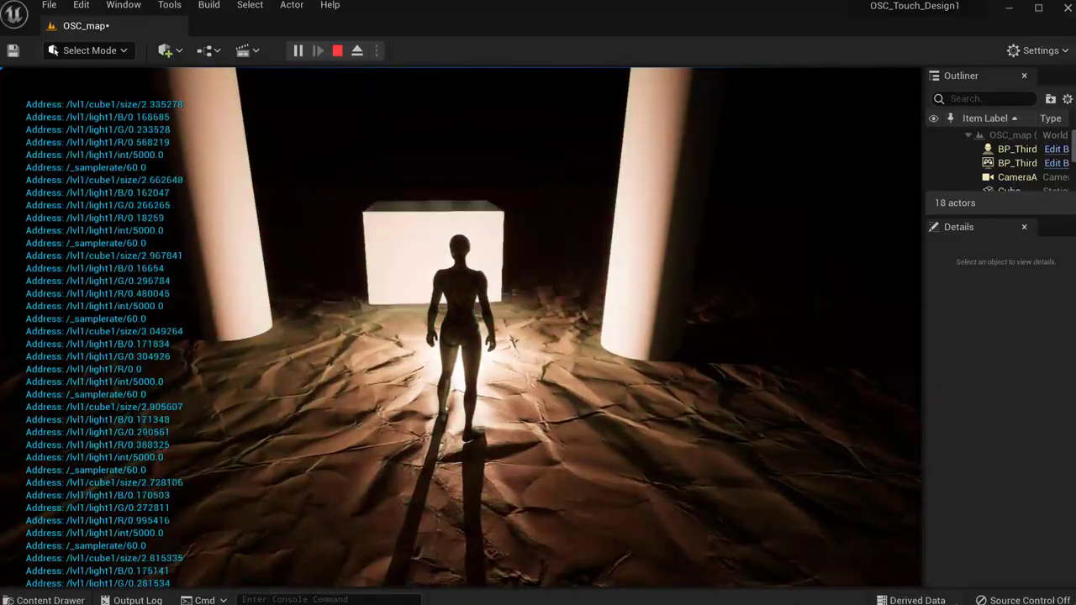
key(Escape)
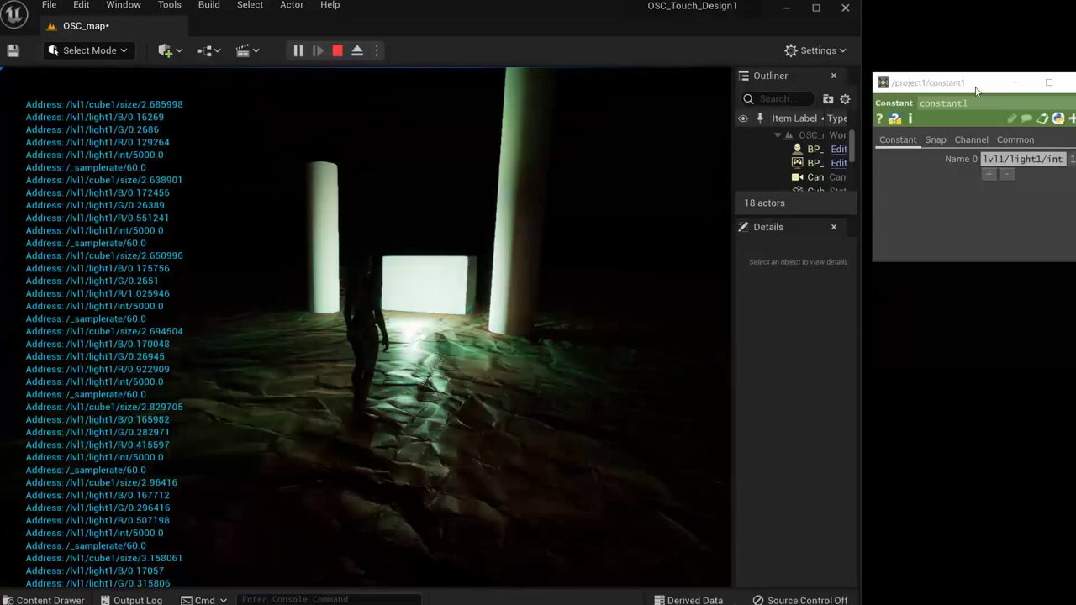
Step: Move the constant1 parameter window fully on screen and widen it so its value shows
drag(975, 89, 971, 94)
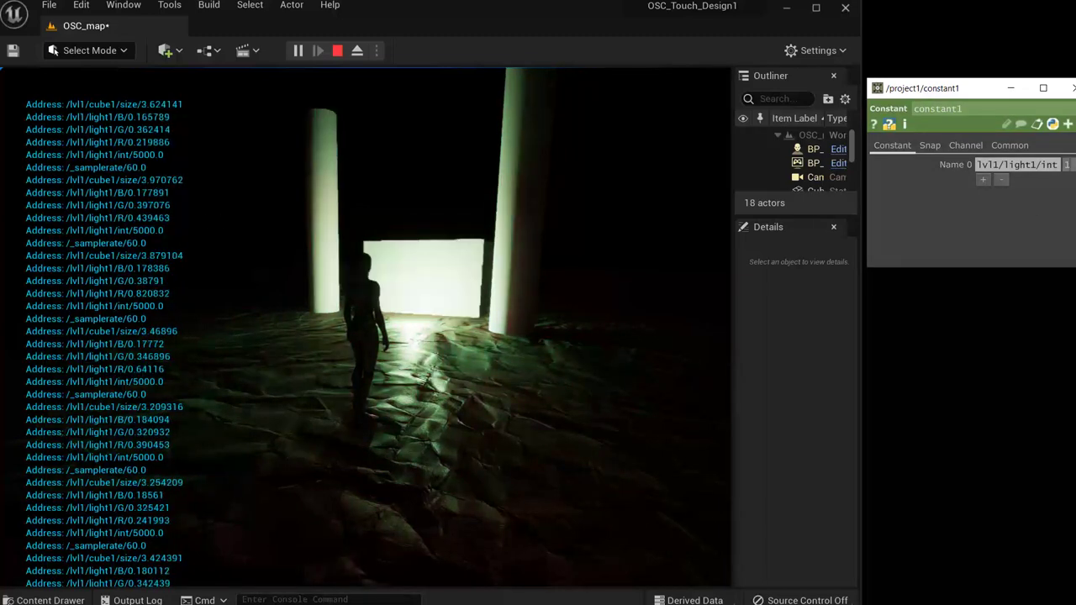
drag(999, 92, 951, 93)
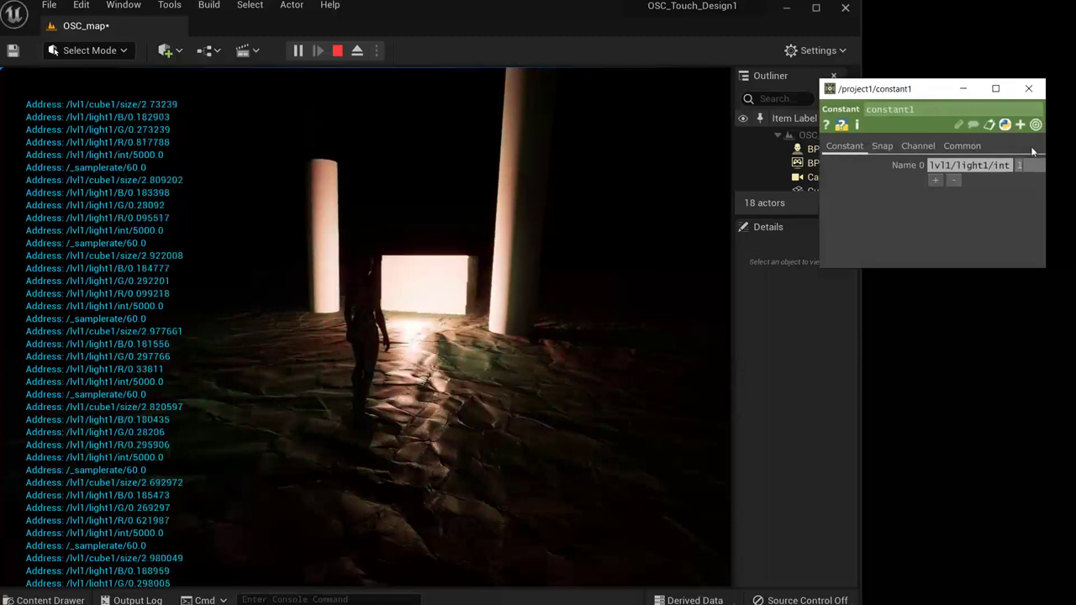
drag(1047, 146, 1075, 146)
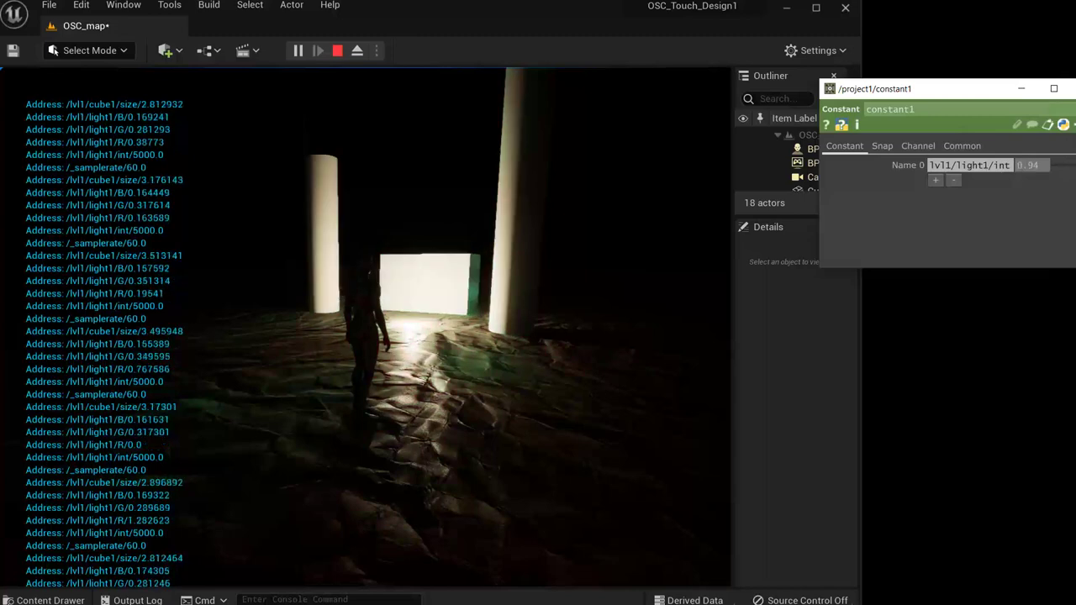
Step: Sweep the constant1 intensity value through 0.14, 10 and 100, settling on 50 for 250000 light intensity
mouse_move(1070, 165)
mouse_down()
mouse_move(1048, 180)
mouse_move(1036, 169)
mouse_up()
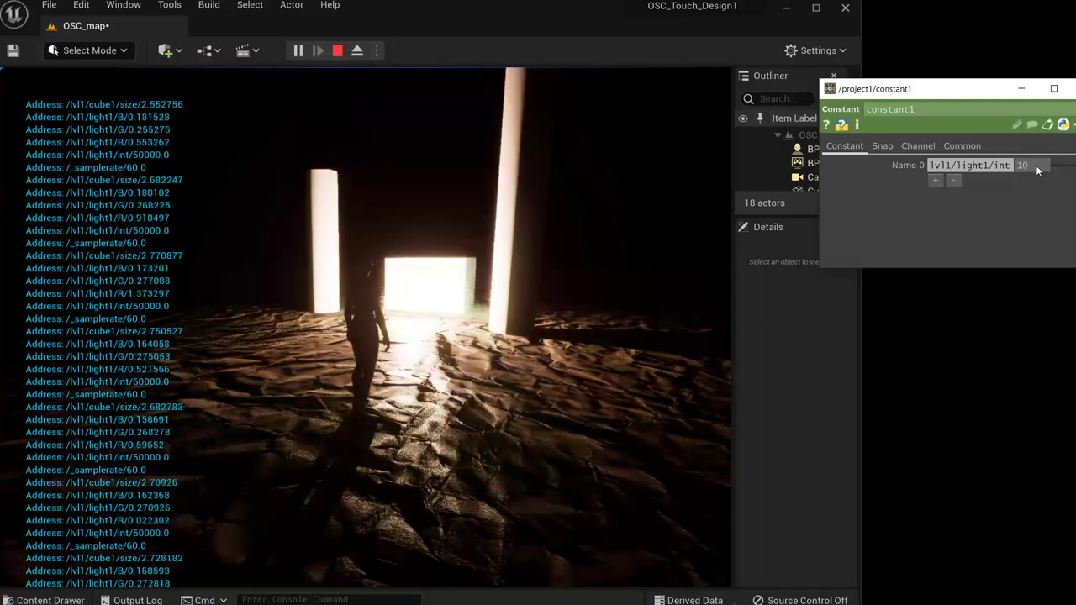
drag(1050, 197, 1040, 174)
text(0)
key(Return)
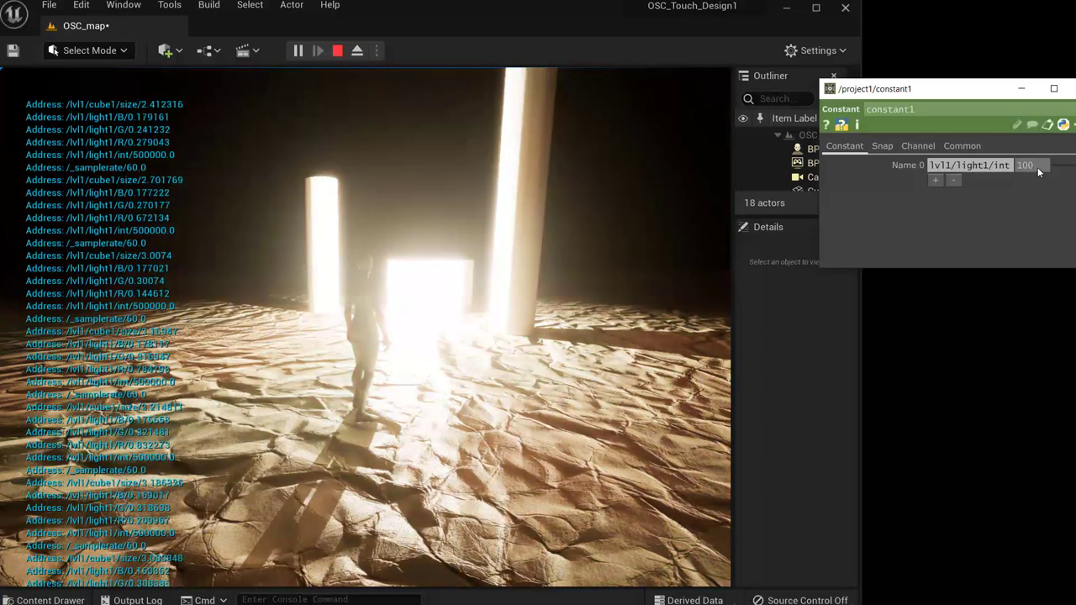
drag(1037, 168, 994, 171)
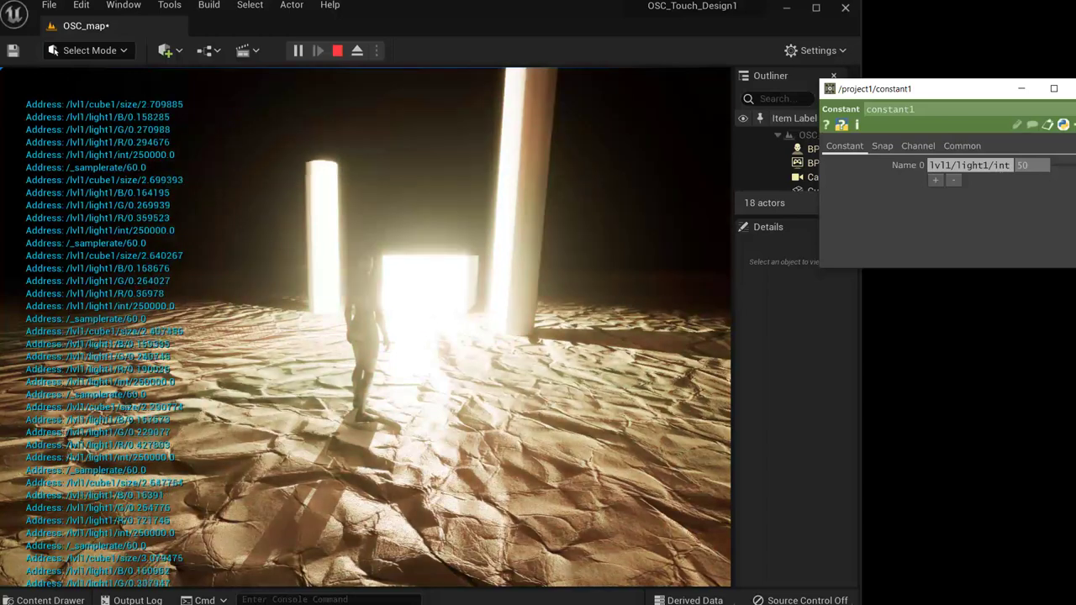
key(alt+Tab)
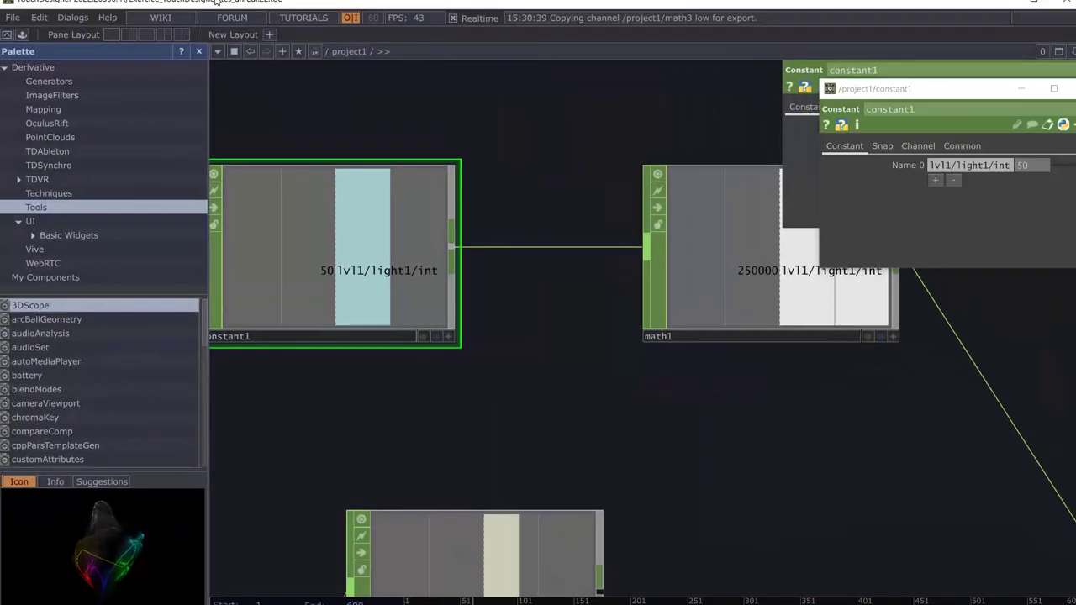
Step: Look over the audio network, then minimise TouchDesigner to reveal Unreal glowing at 250000 intensity
drag(427, 456, 766, 256)
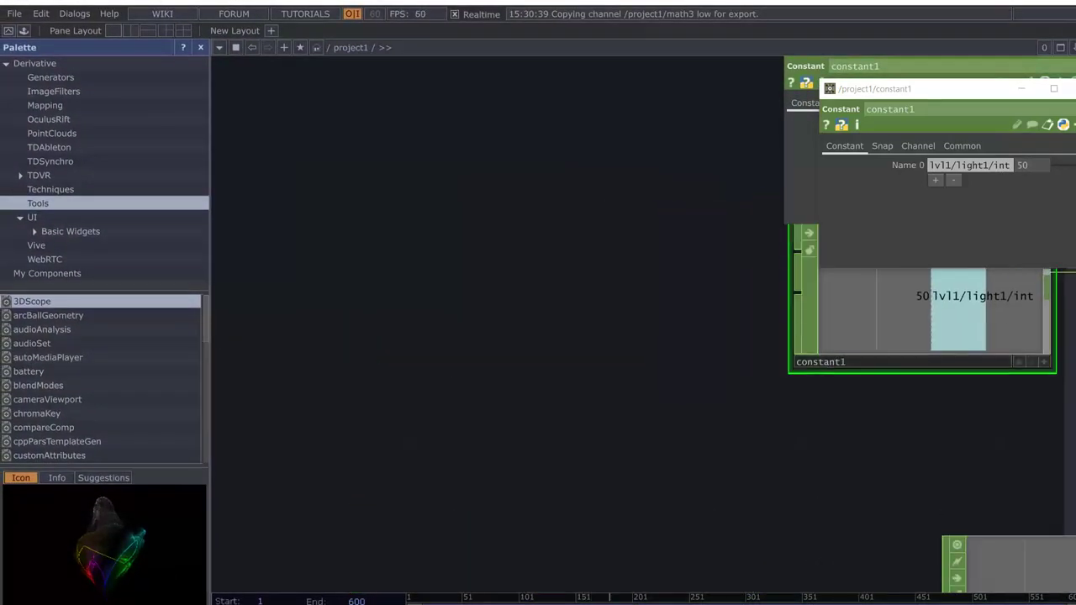
scroll(502, 437, down, 2)
scroll(469, 390, down, 3)
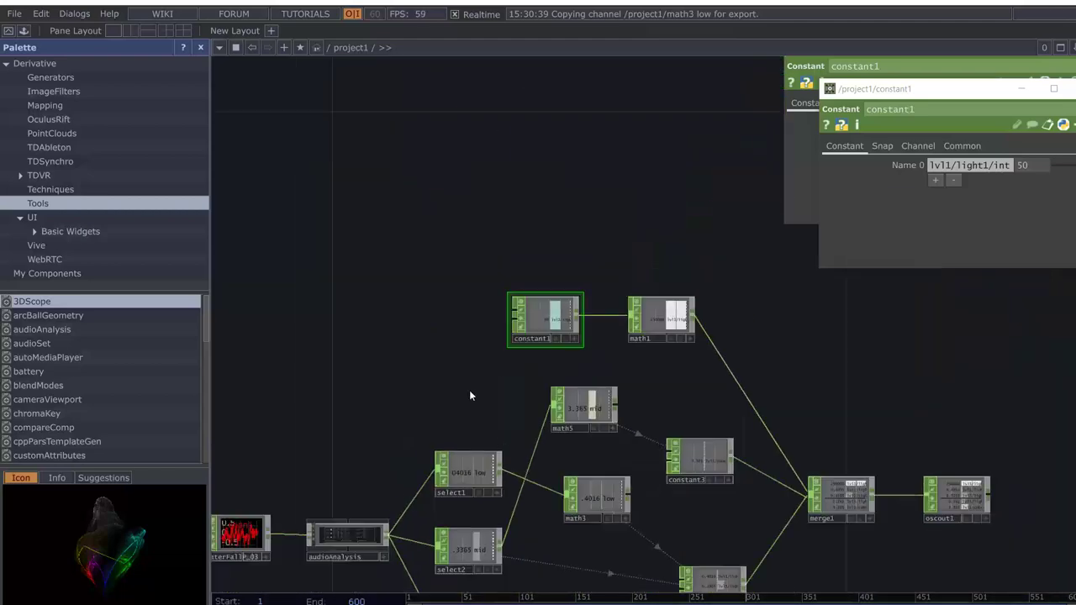
scroll(458, 362, down, 2)
scroll(449, 340, down, 2)
scroll(449, 344, up, 3)
scroll(425, 240, up, 1)
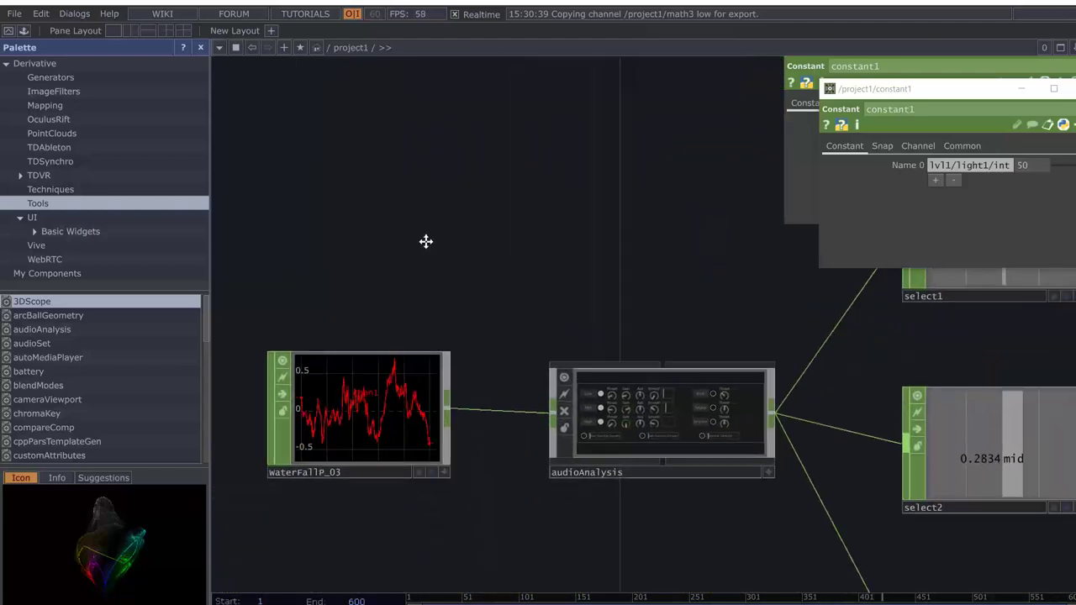
scroll(593, 312, up, 1)
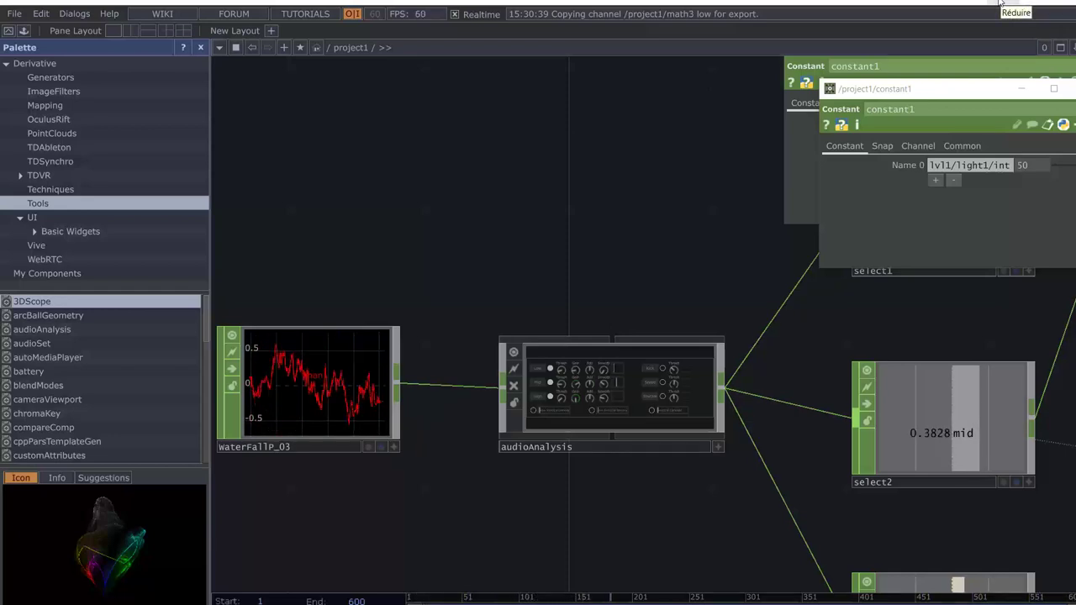
click(999, 4)
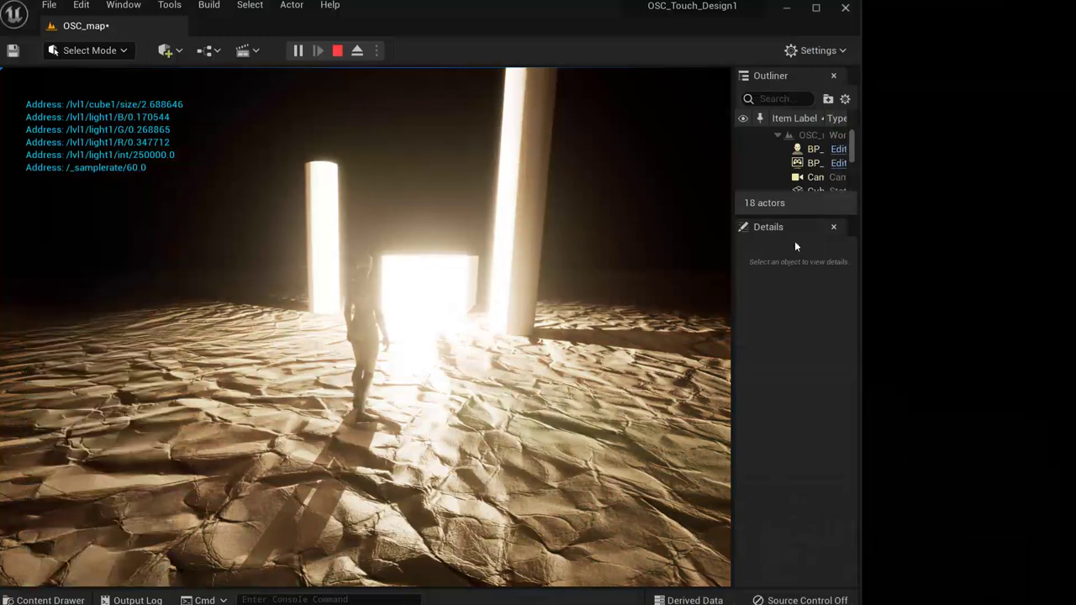
Step: Widen the Unreal editor to fill the screen and end the Play-In-Editor session
drag(858, 205, 1075, 217)
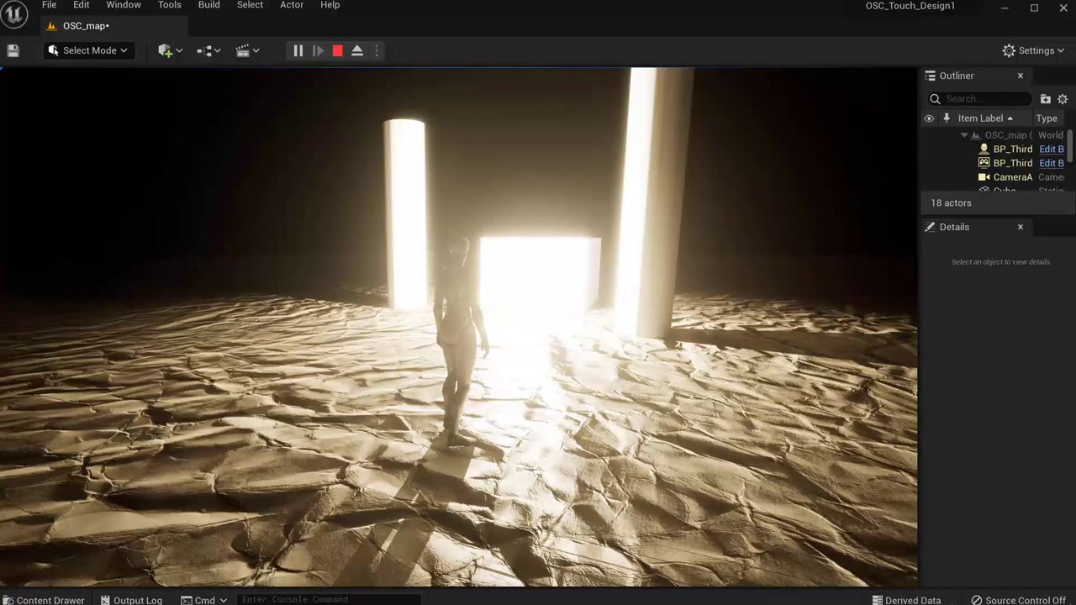
key(Escape)
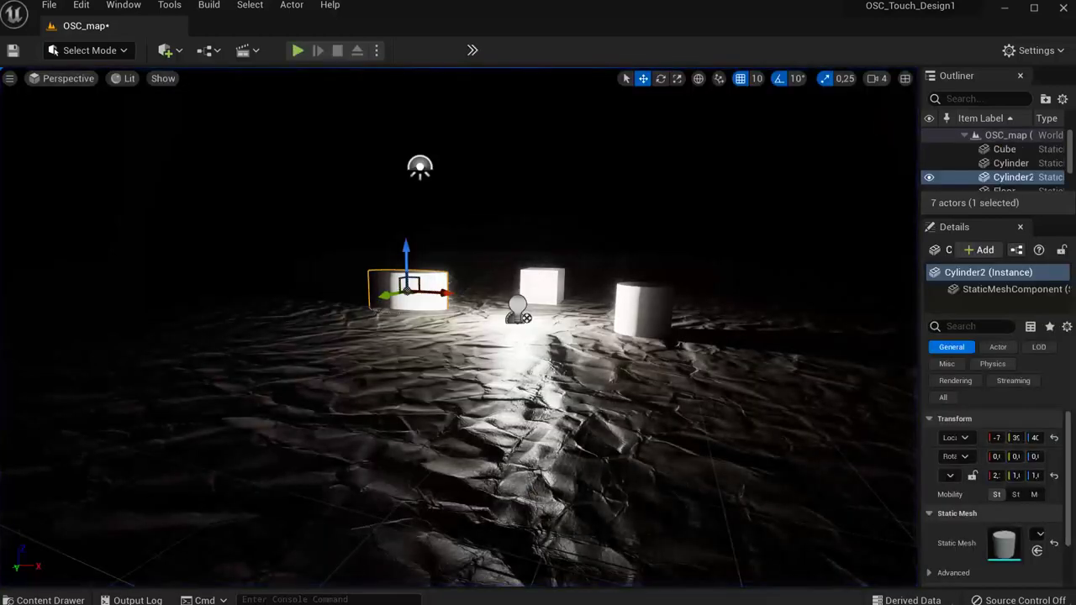